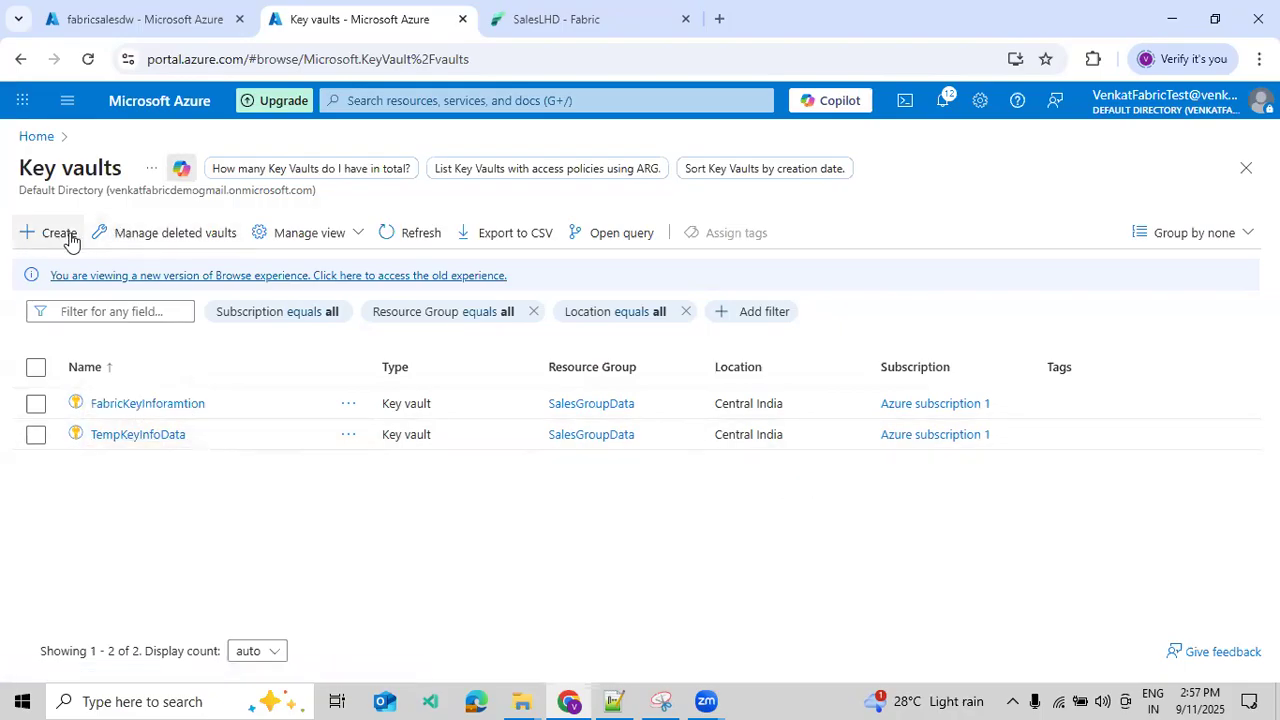
- In Fabric, open the Azure Key Vault references under Manage Connections and Gateways and check the status of both existing references
left_click(596, 36)
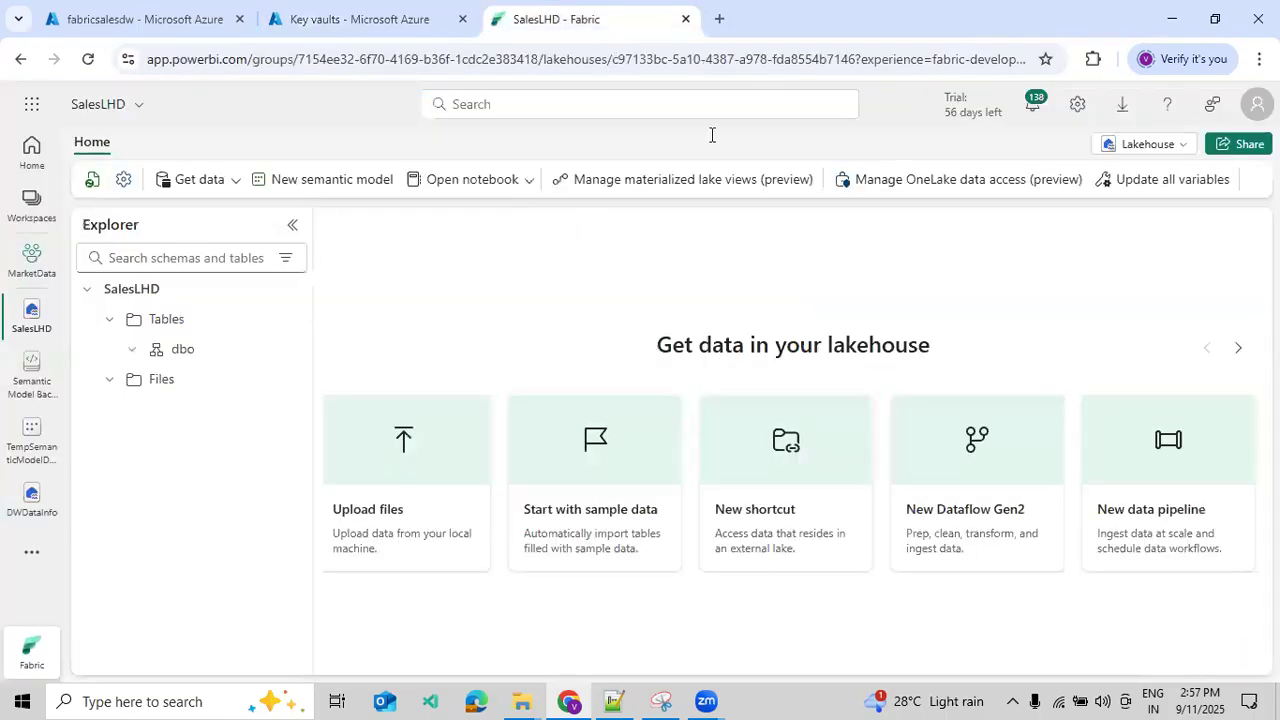
left_click(1077, 110)
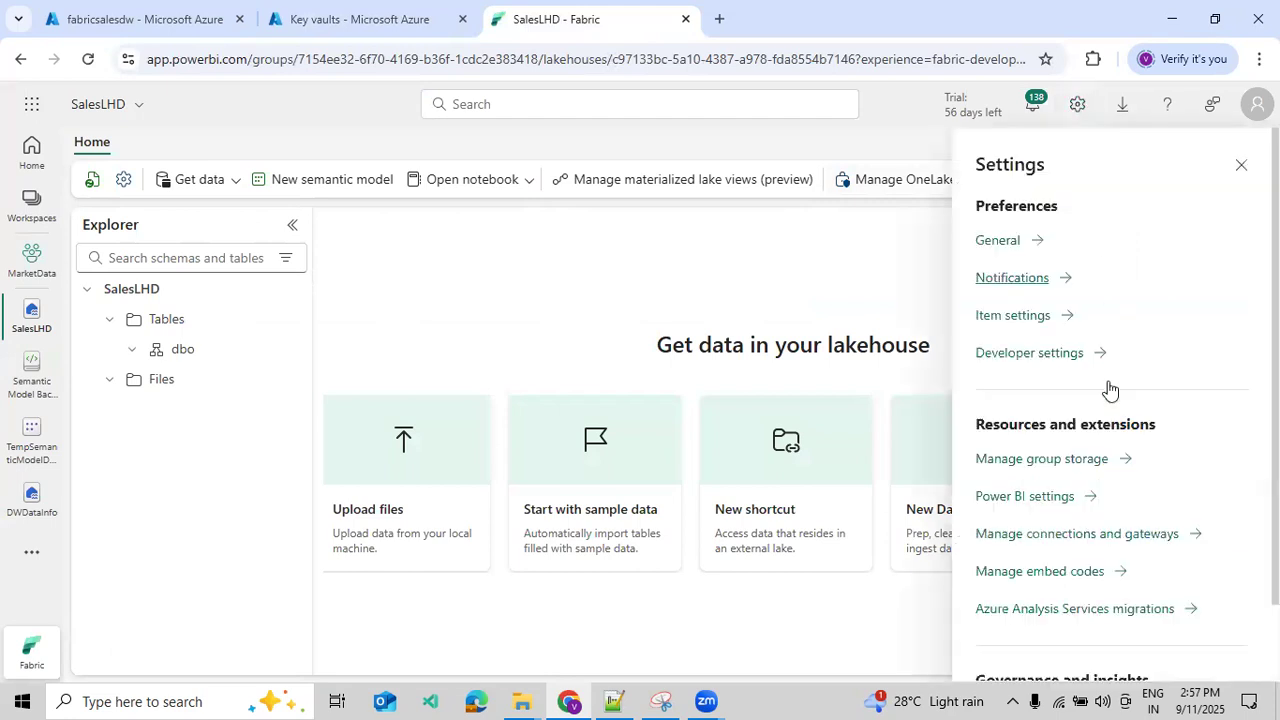
left_click(1104, 534)
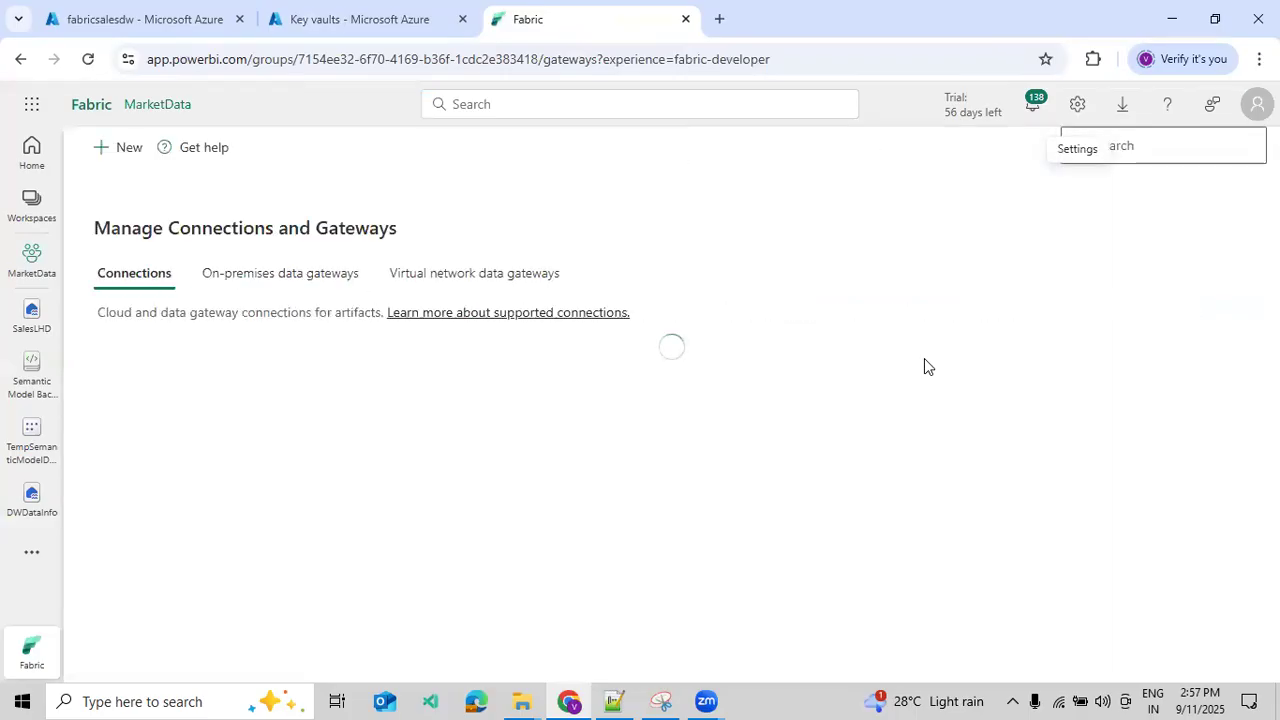
left_click(268, 280)
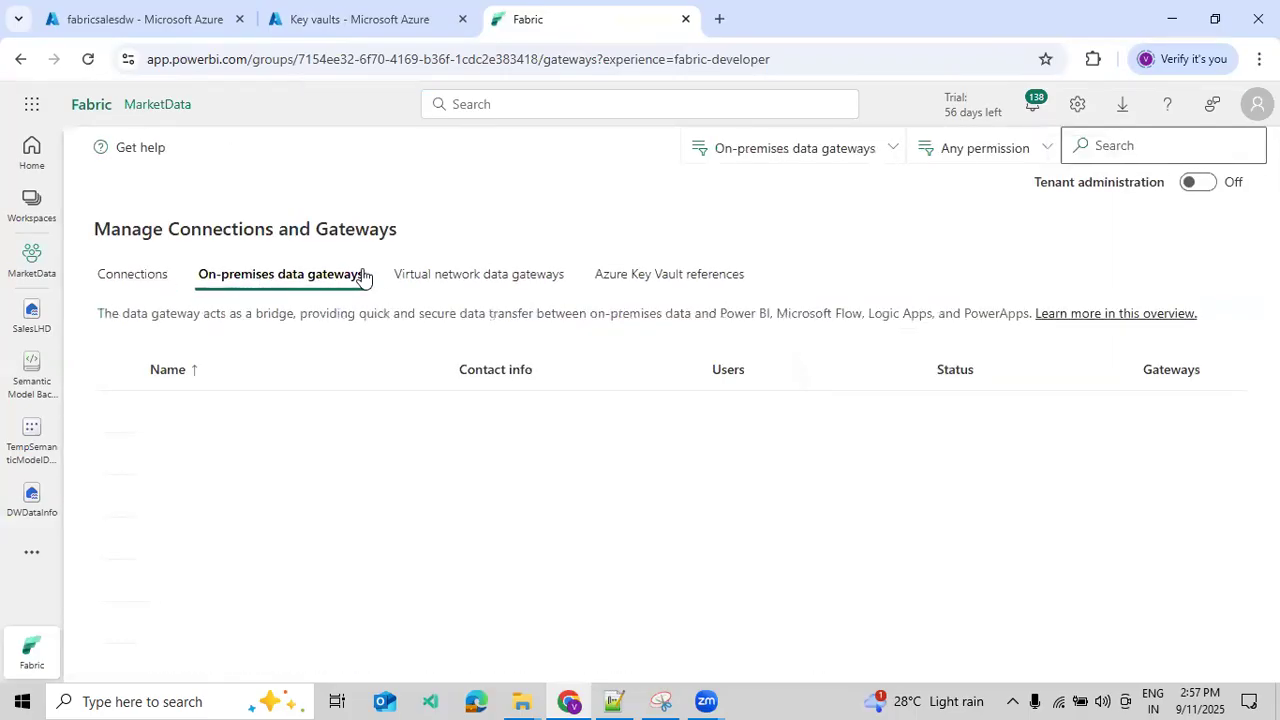
left_click(420, 278)
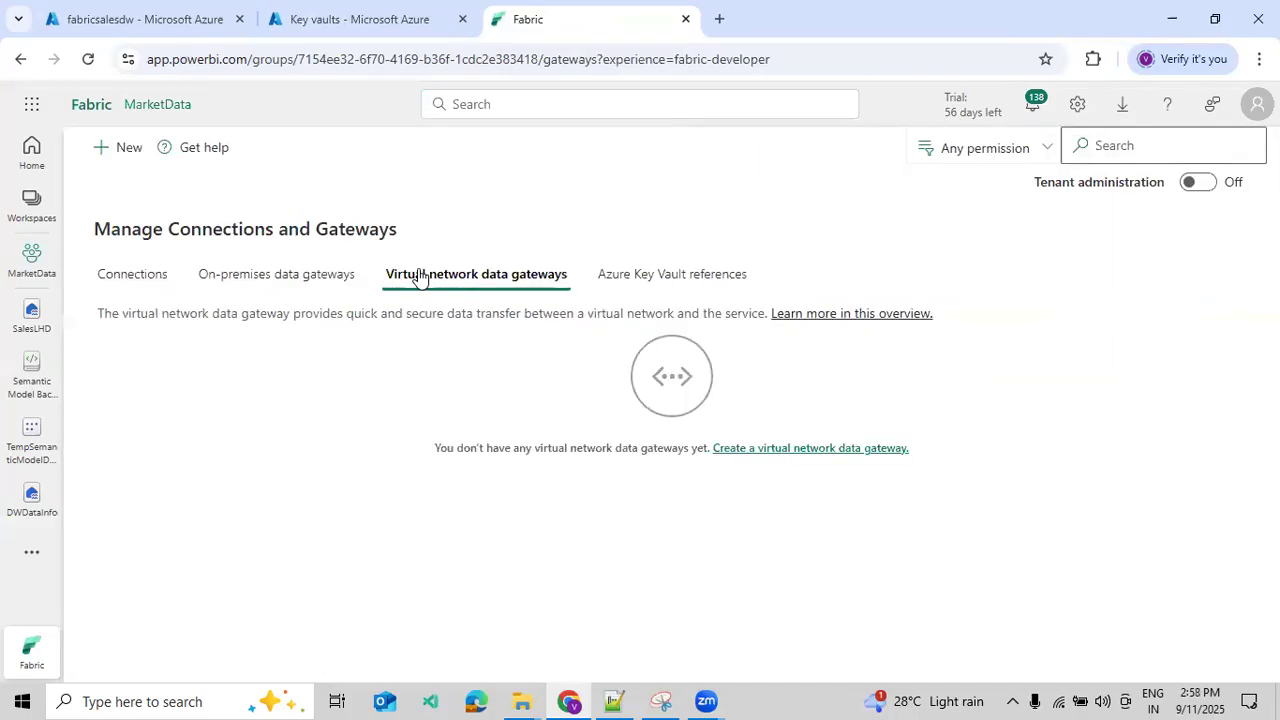
left_click(594, 284)
left_click(657, 411)
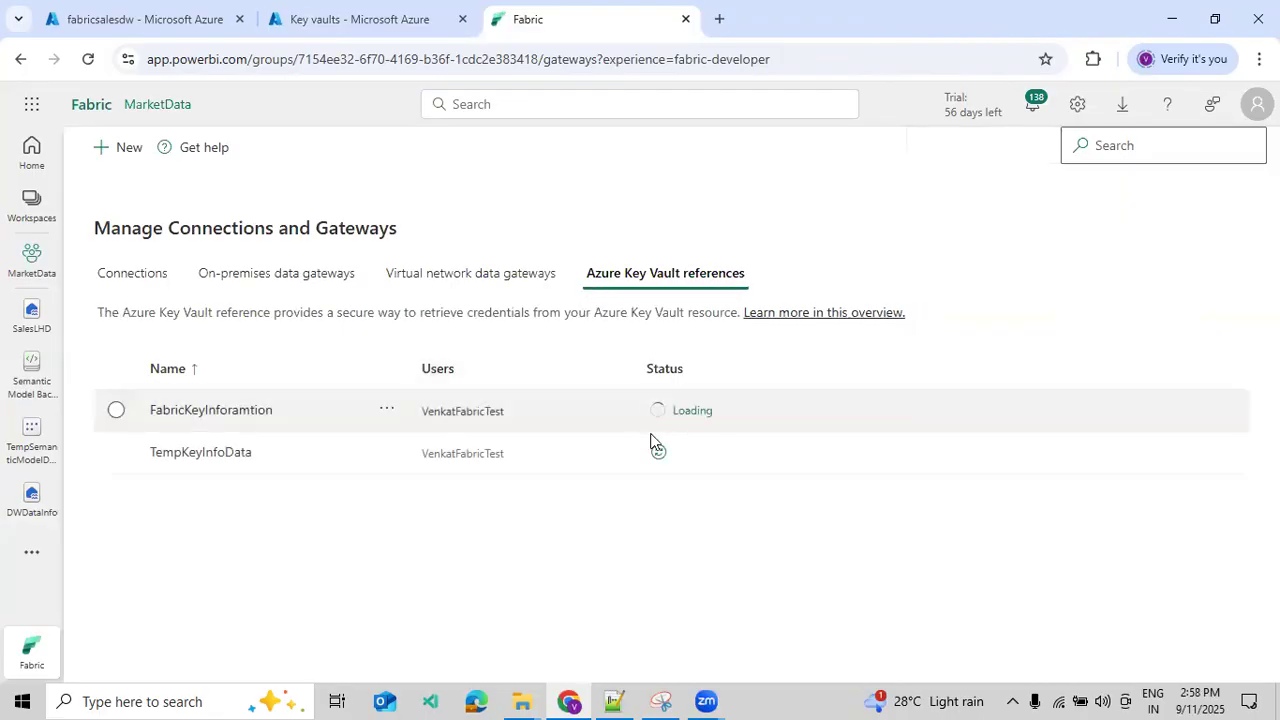
left_click(657, 452)
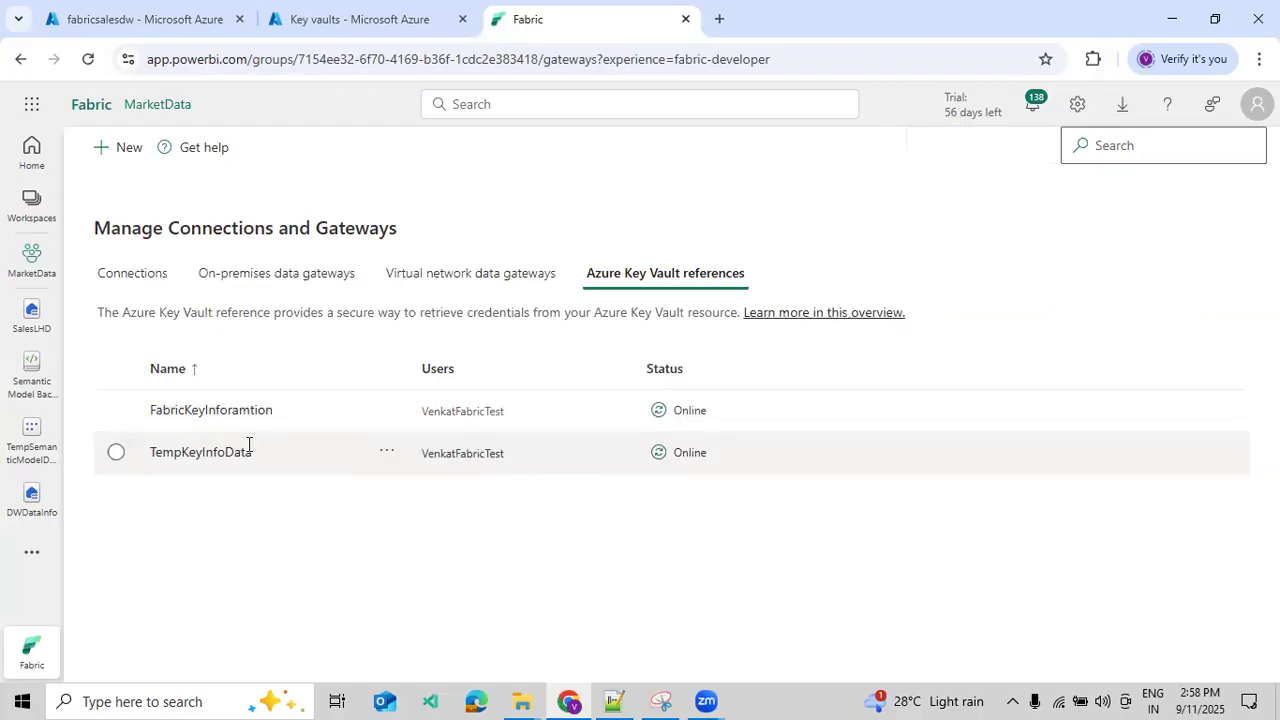
- Switch to the Azure portal and start a new key vault in the SalesGroupData resource group
left_click(336, 28)
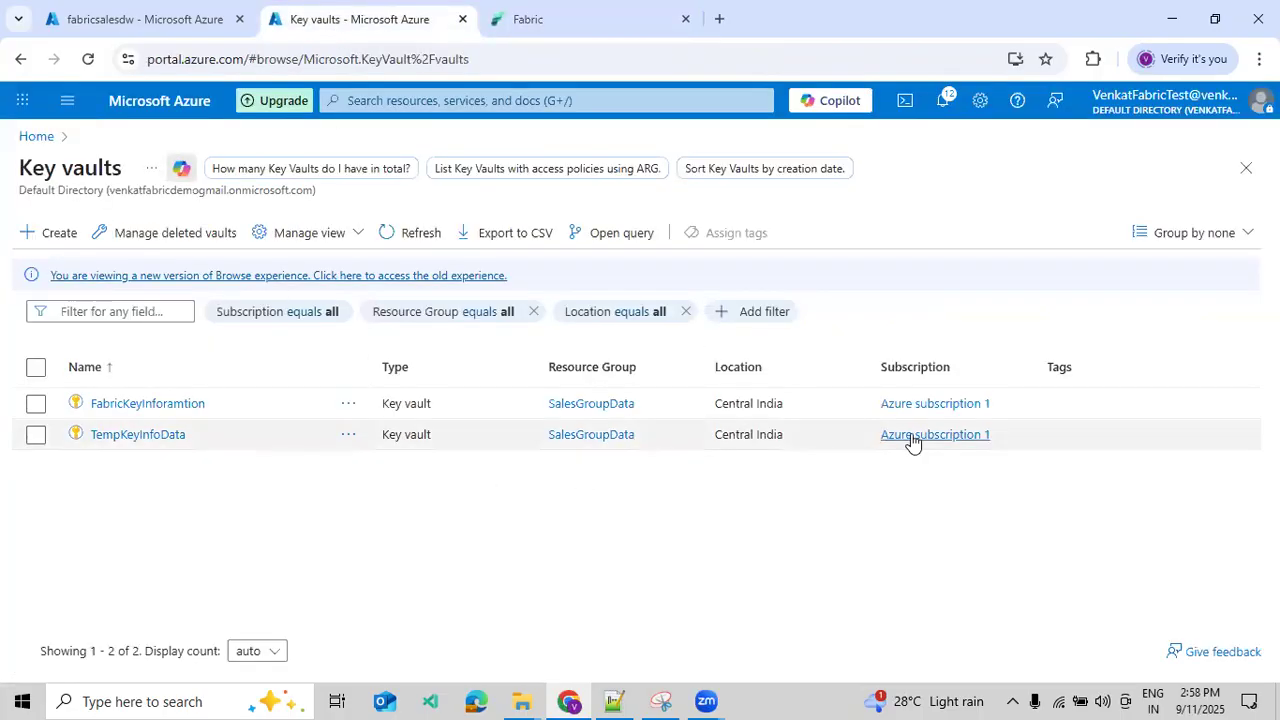
left_click(50, 232)
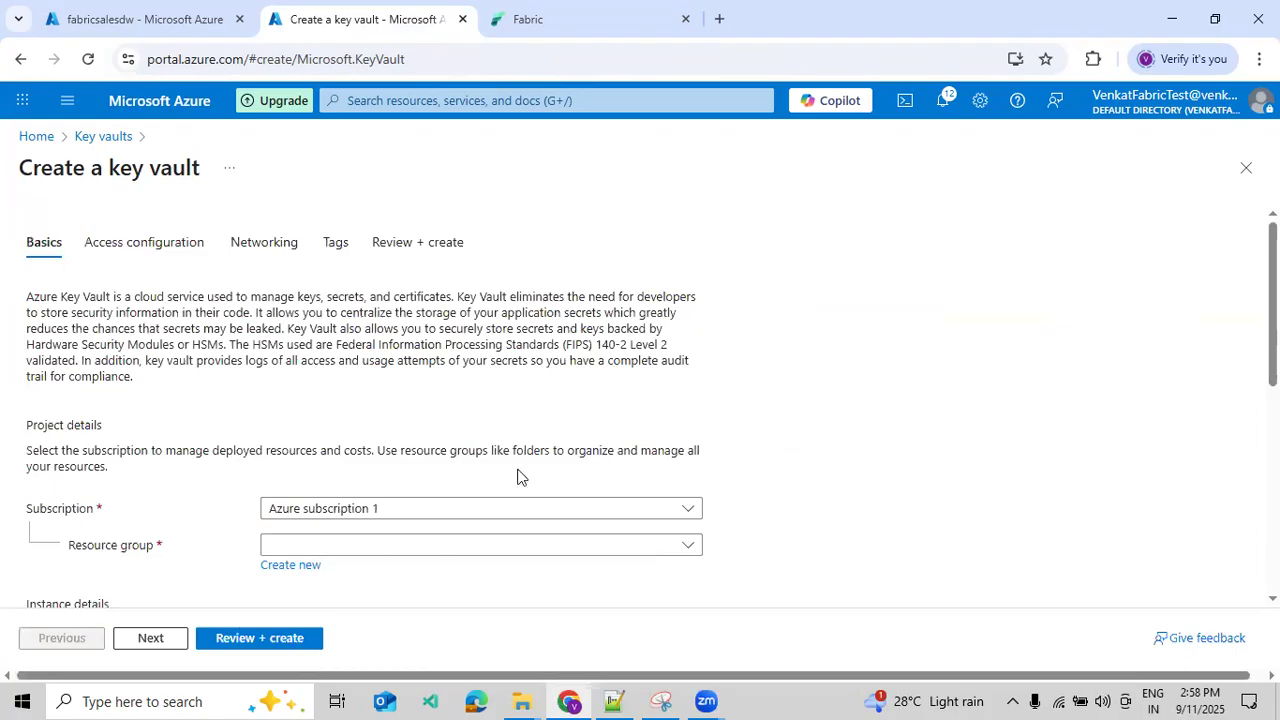
left_click(395, 545)
left_click(334, 609)
- Name the new key vault testfabricsales and set its region to Central India
scroll(430, 551, "down", 3)
left_click(346, 351)
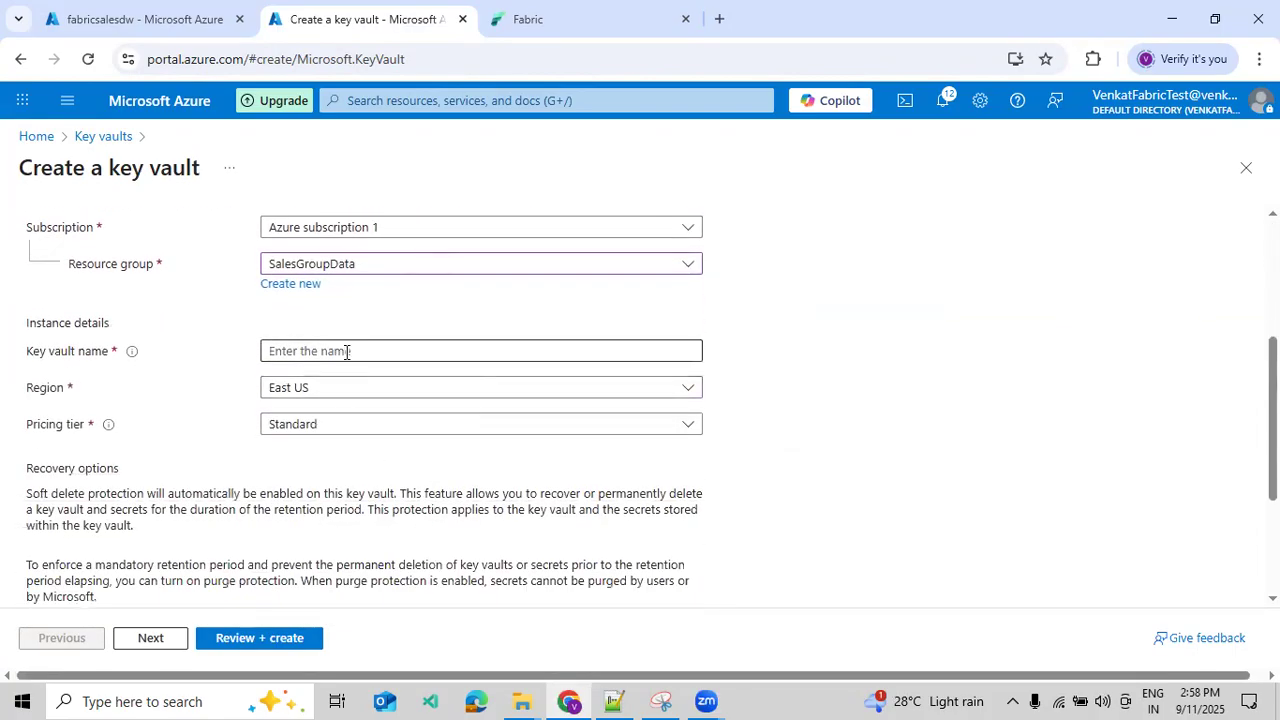
type("test")
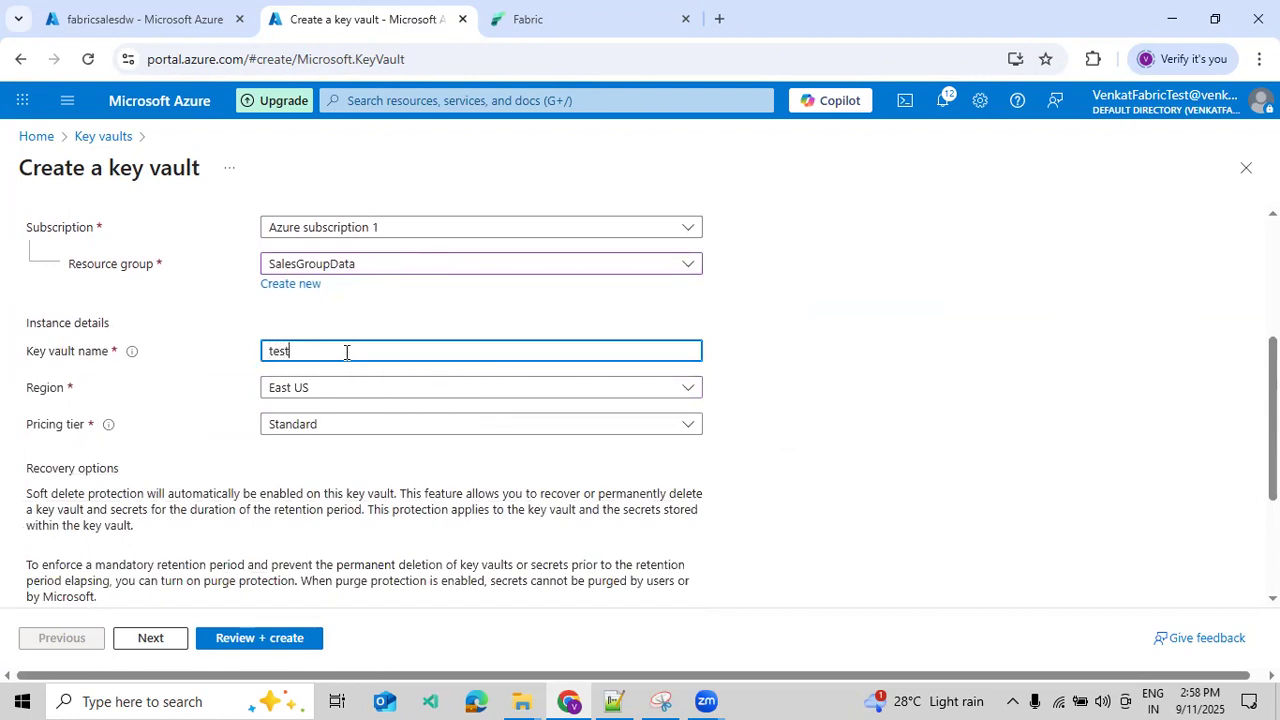
type("fabricsales")
left_click(351, 399)
type("ce")
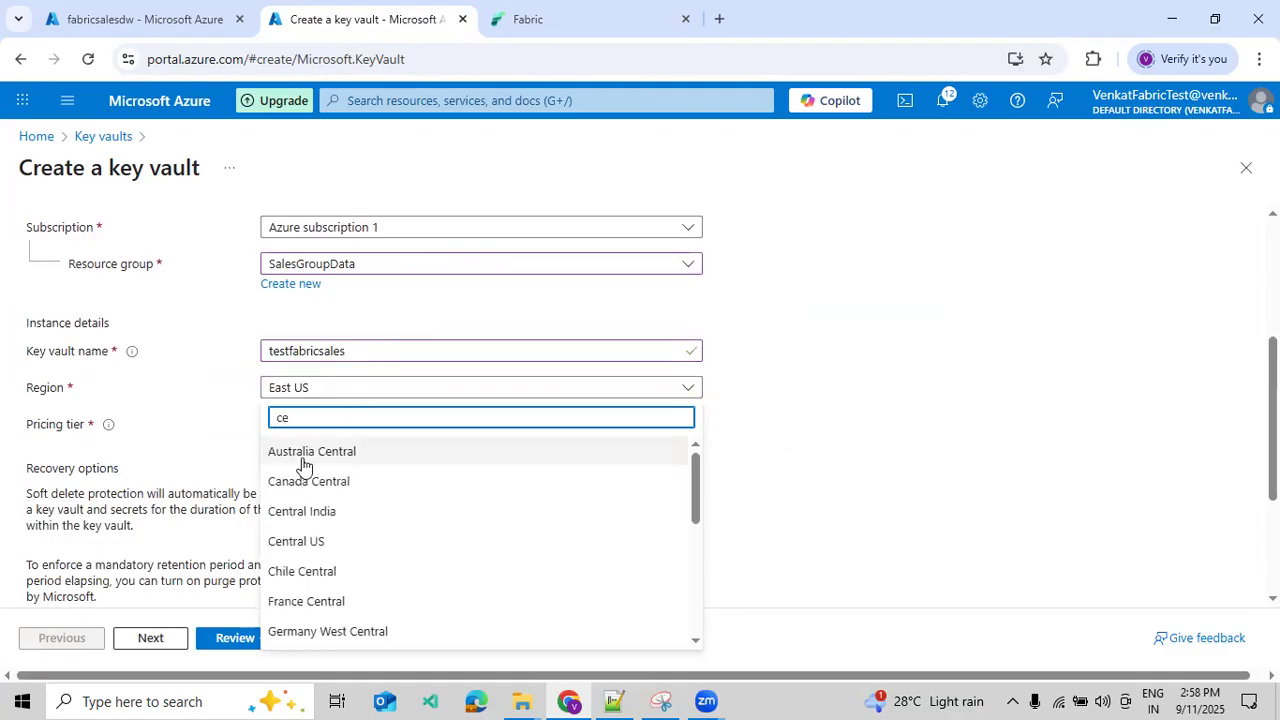
left_click(301, 516)
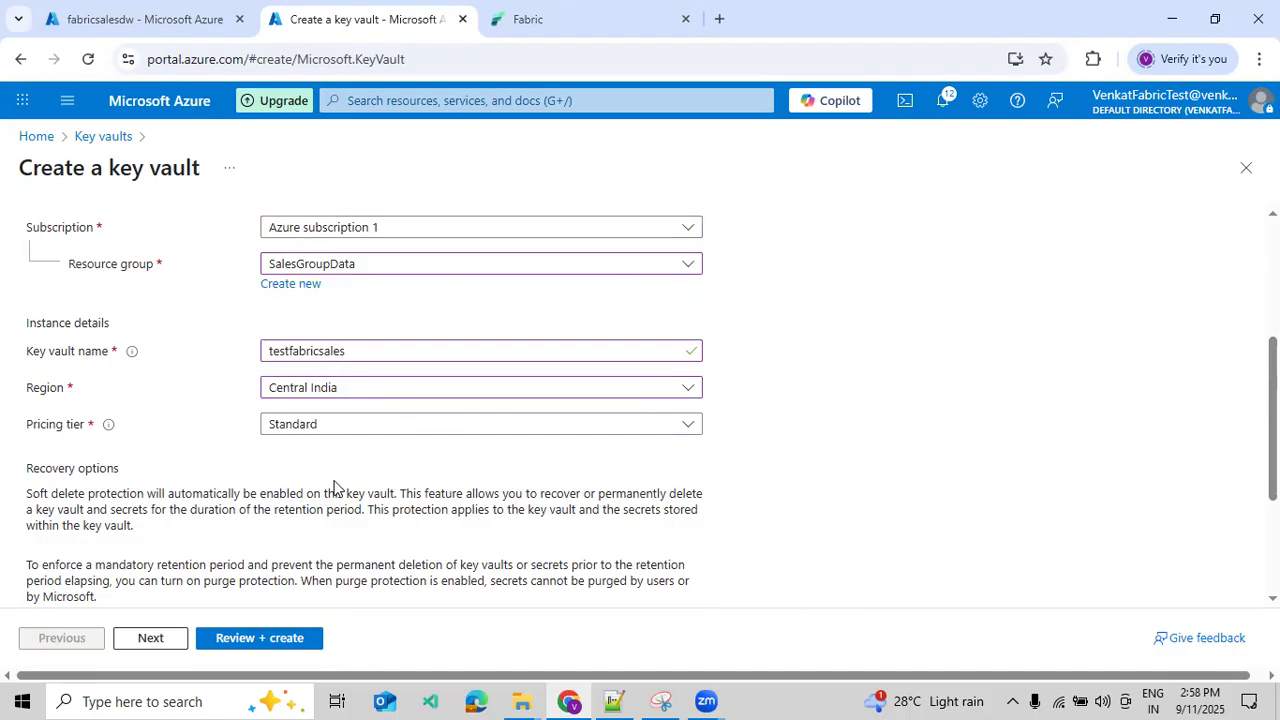
- Look over the new key vault's recovery, access configuration, networking and tag settings without changing them
scroll(335, 487, "down", 2)
scroll(352, 530, "up", 5)
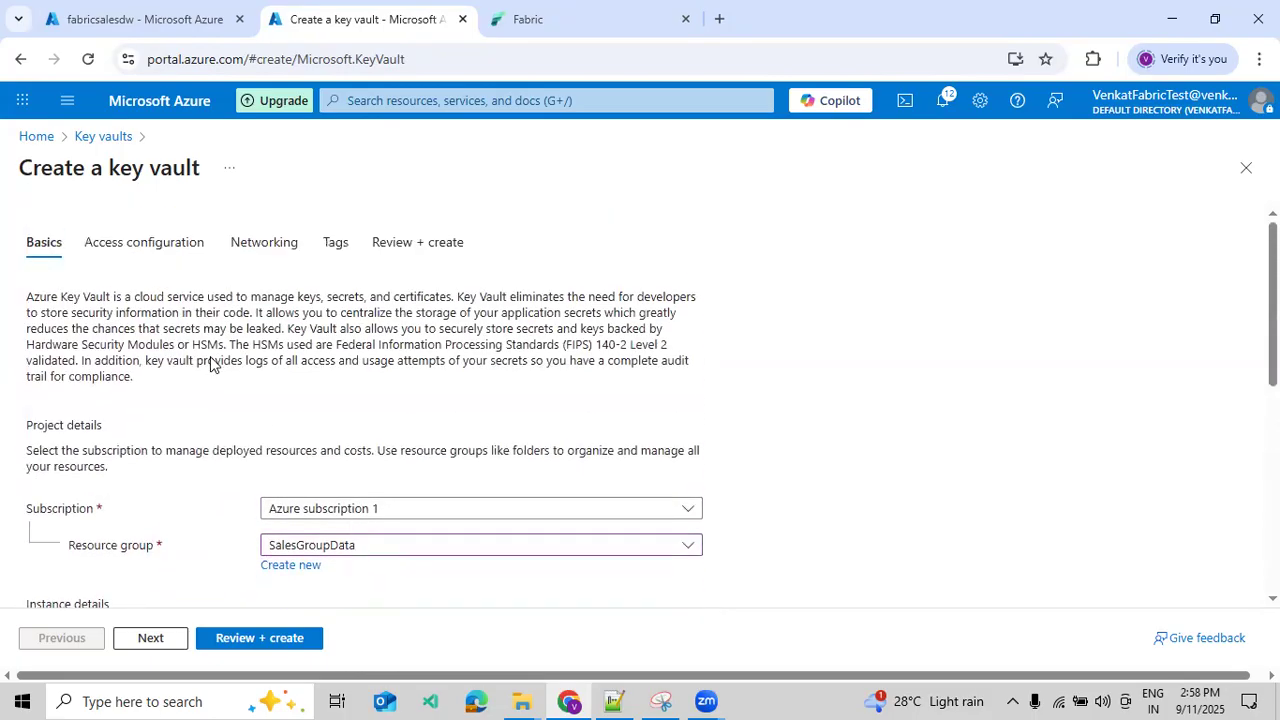
left_click(172, 250)
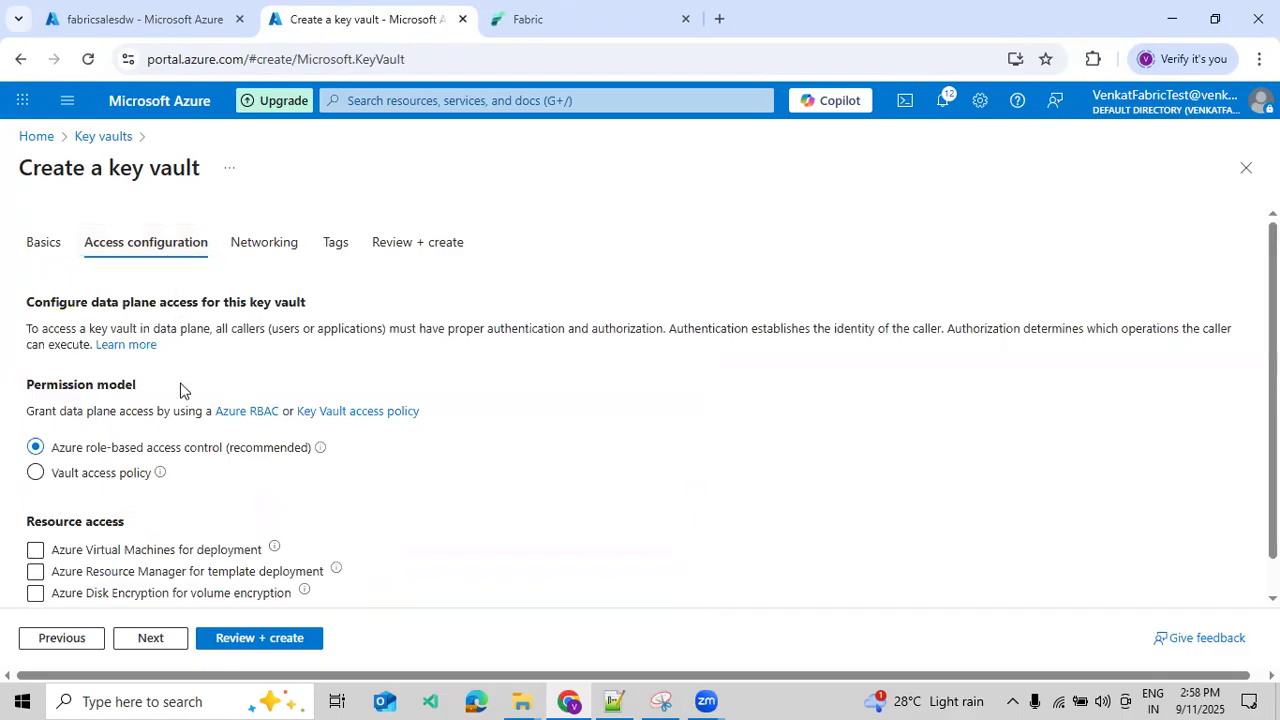
scroll(280, 488, "down", 1)
scroll(268, 410, "up", 1)
left_click(249, 246)
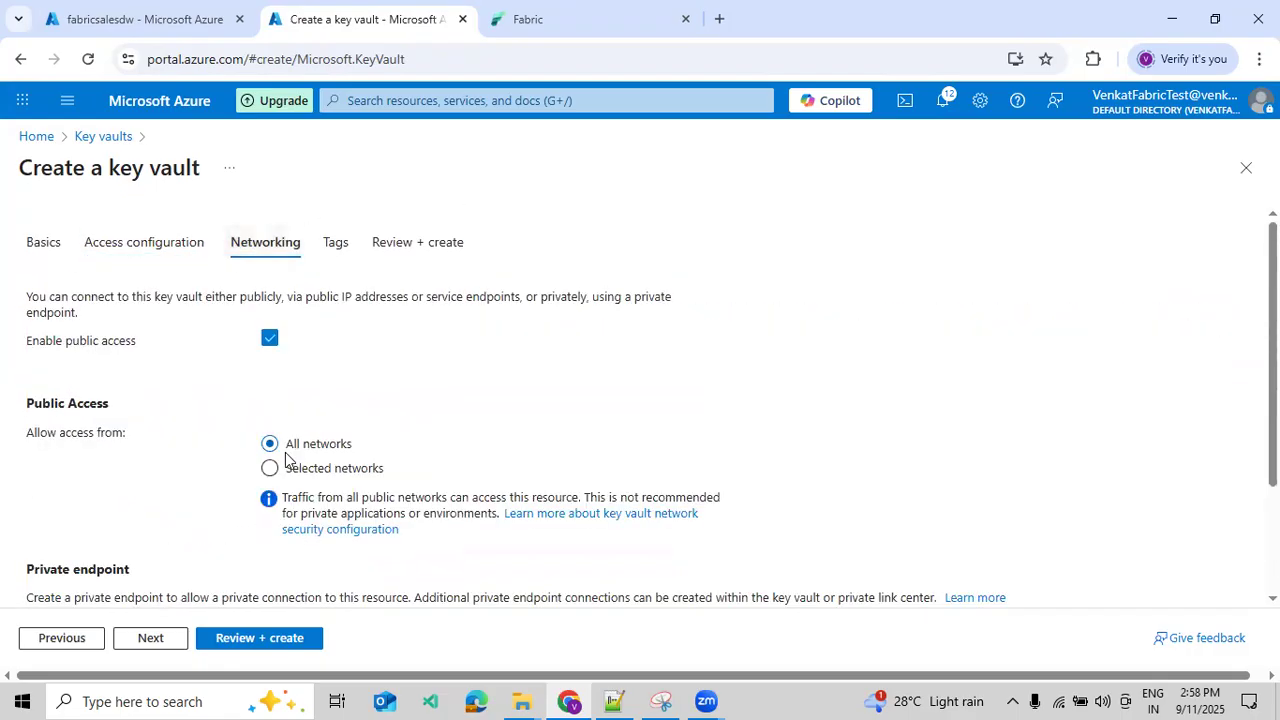
left_click(343, 248)
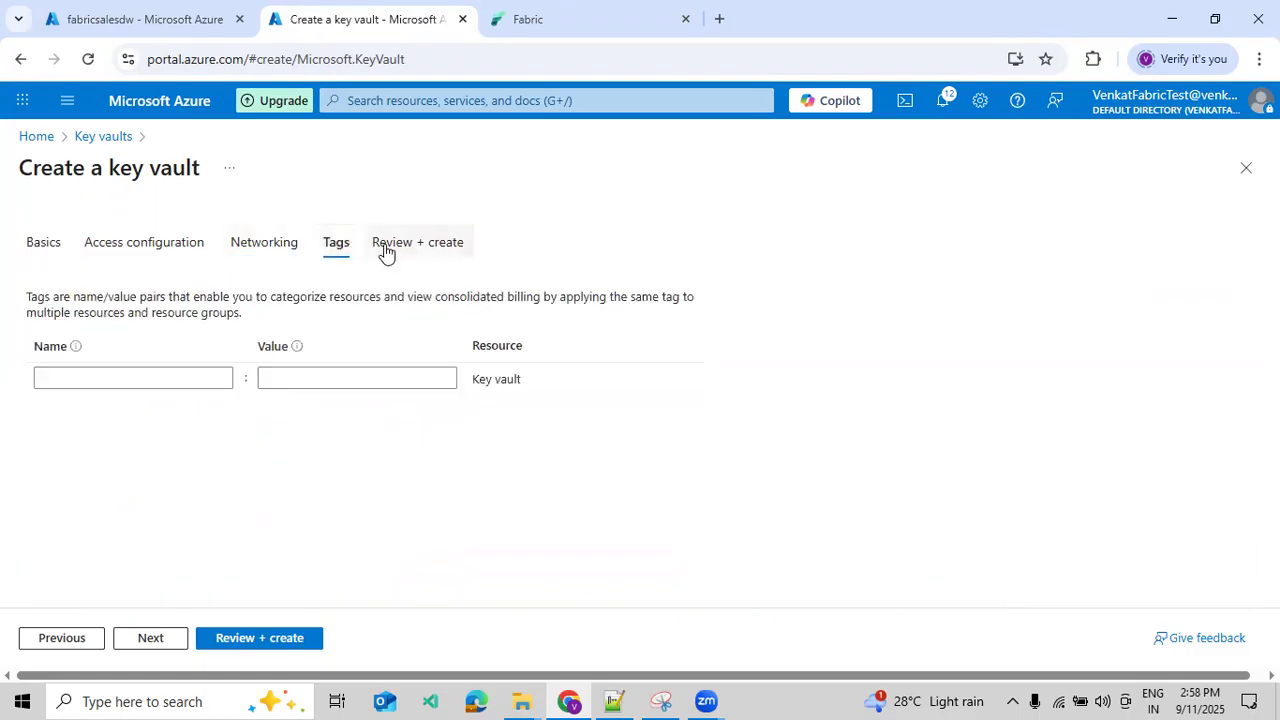
- Review the summary of the testfabricsales key vault settings and create the vault
left_click(385, 250)
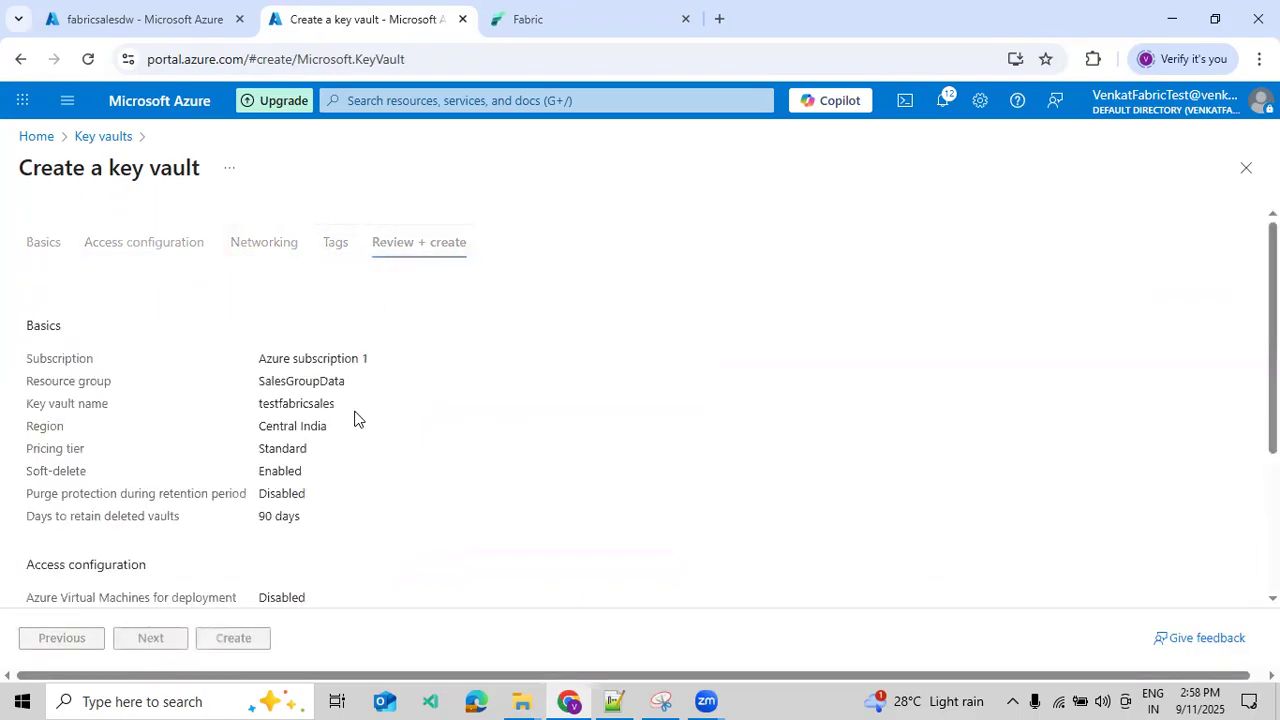
left_click_drag(279, 358, 325, 358)
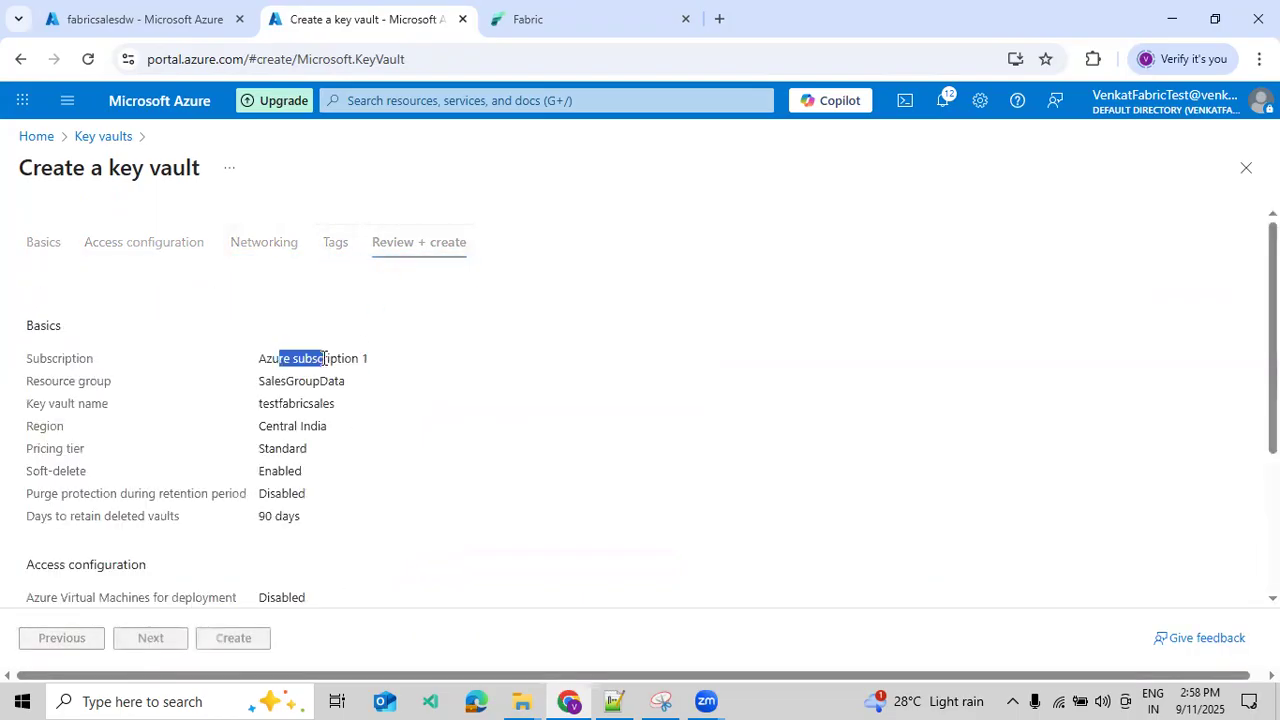
double_click(296, 425)
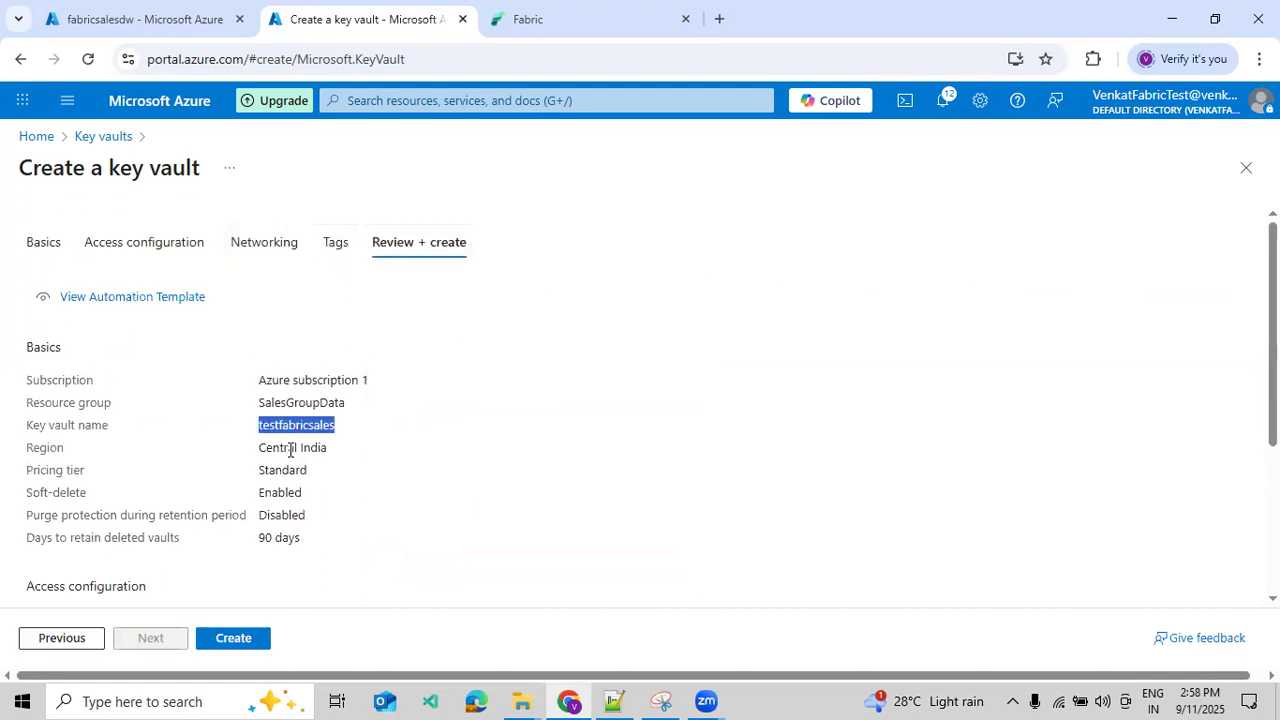
scroll(290, 467, "down", 3)
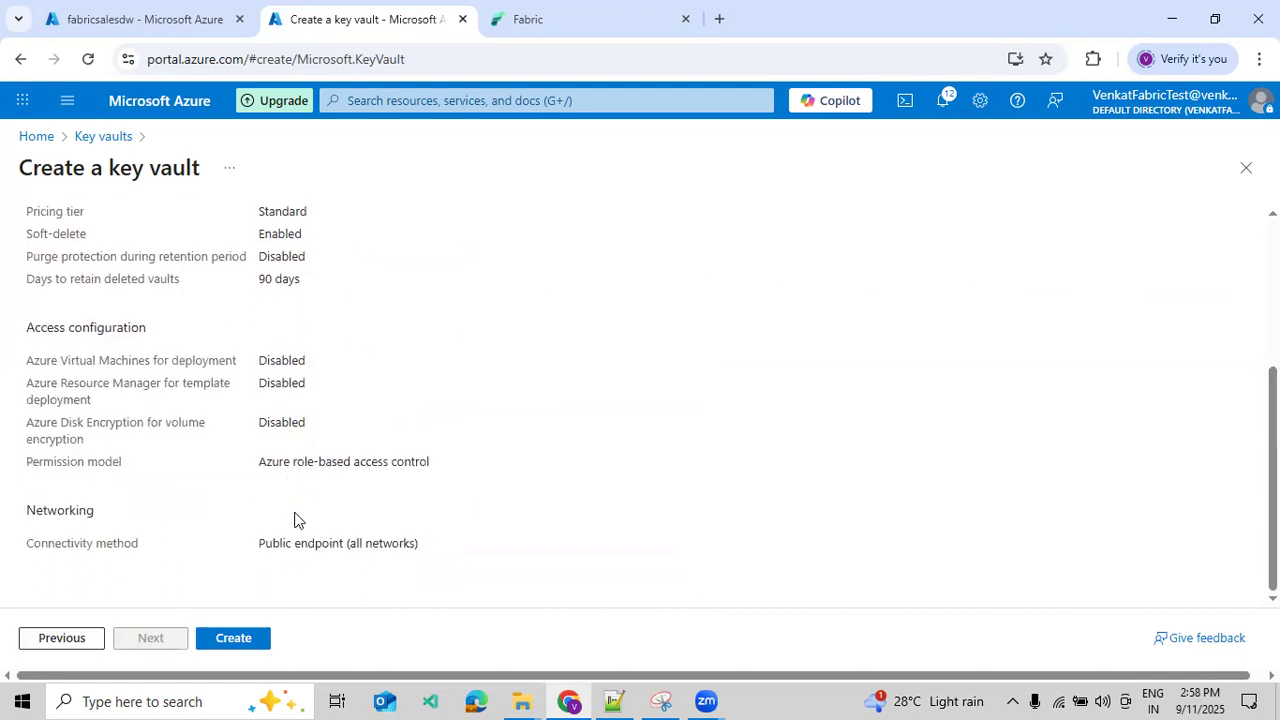
left_click(232, 638)
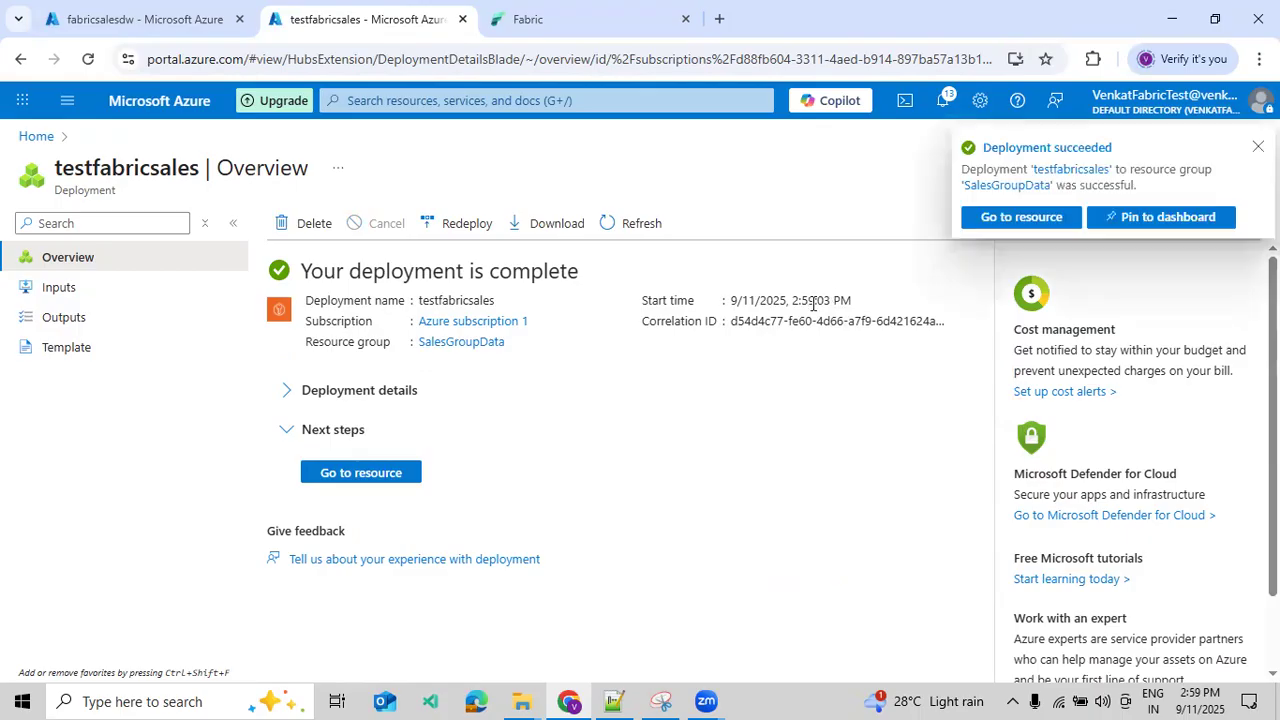
- Copy the deployed vault's name and start a new Azure Key Vault reference in Fabric with testfabricsales as reference alias and account name
left_click(340, 477)
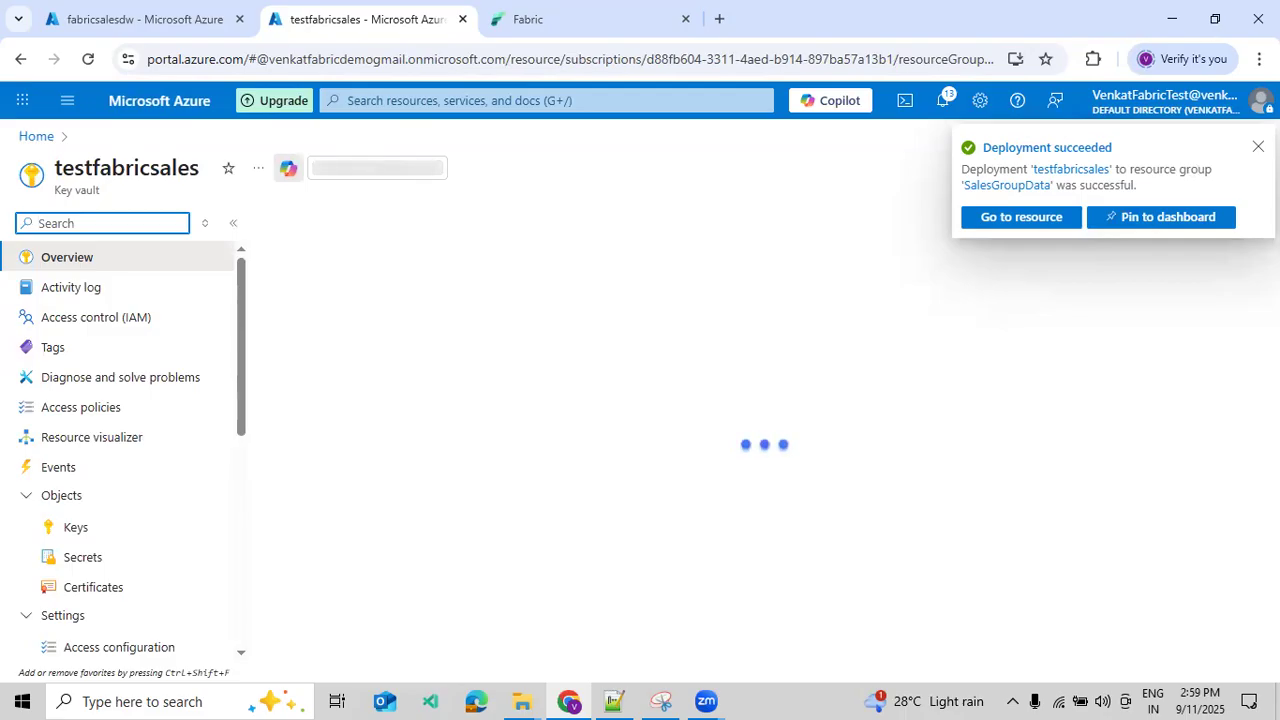
double_click(152, 167)
key("ctrl+c")
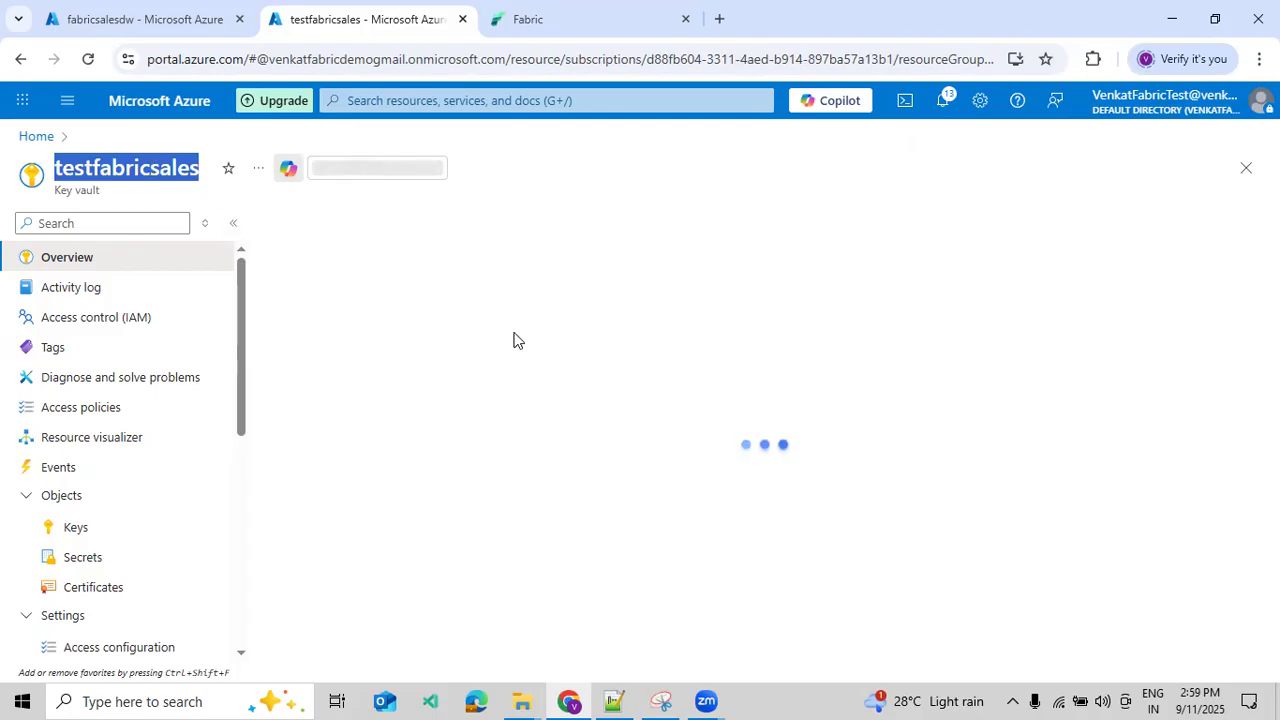
left_click(643, 36)
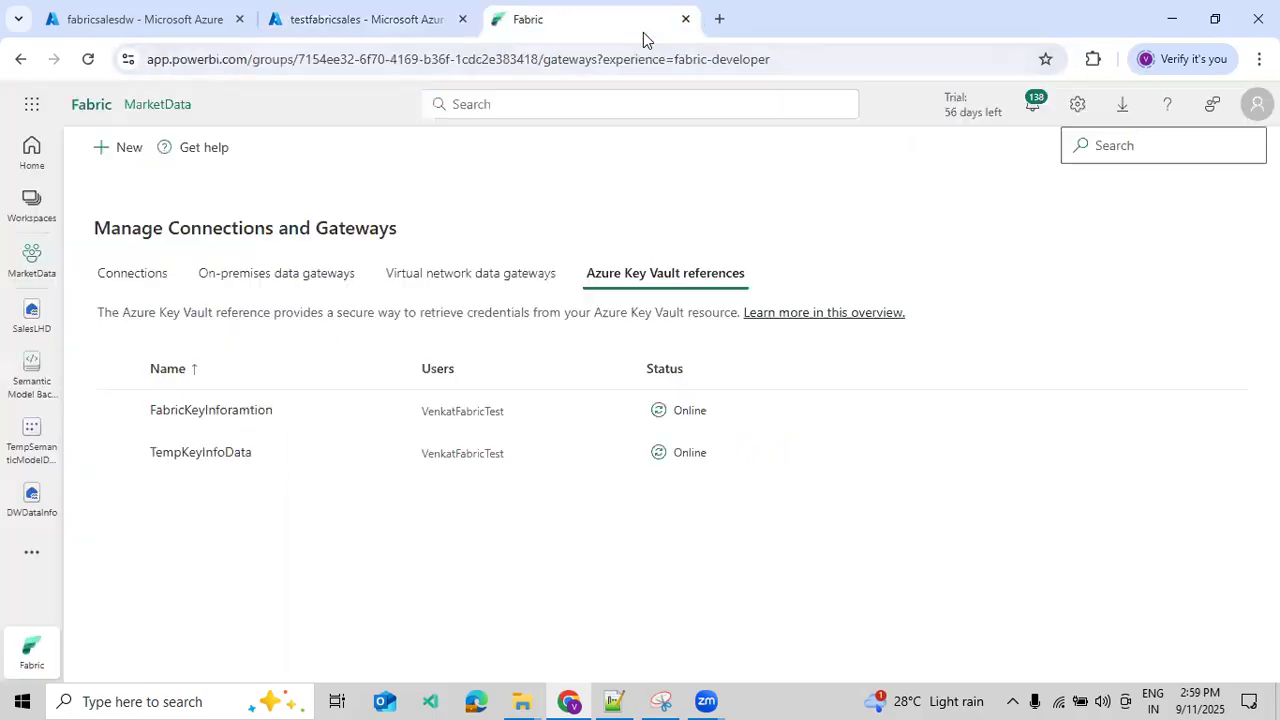
left_click(115, 158)
left_click(971, 256)
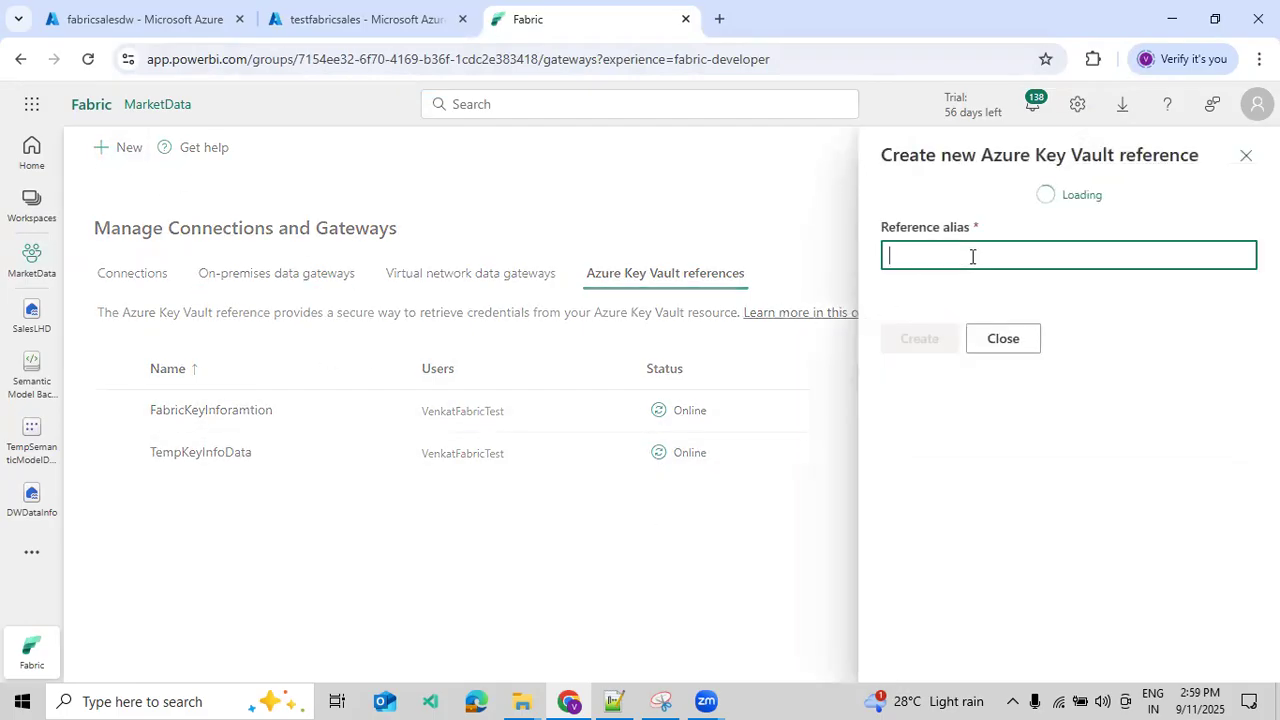
key("ctrl+v")
left_click(960, 388)
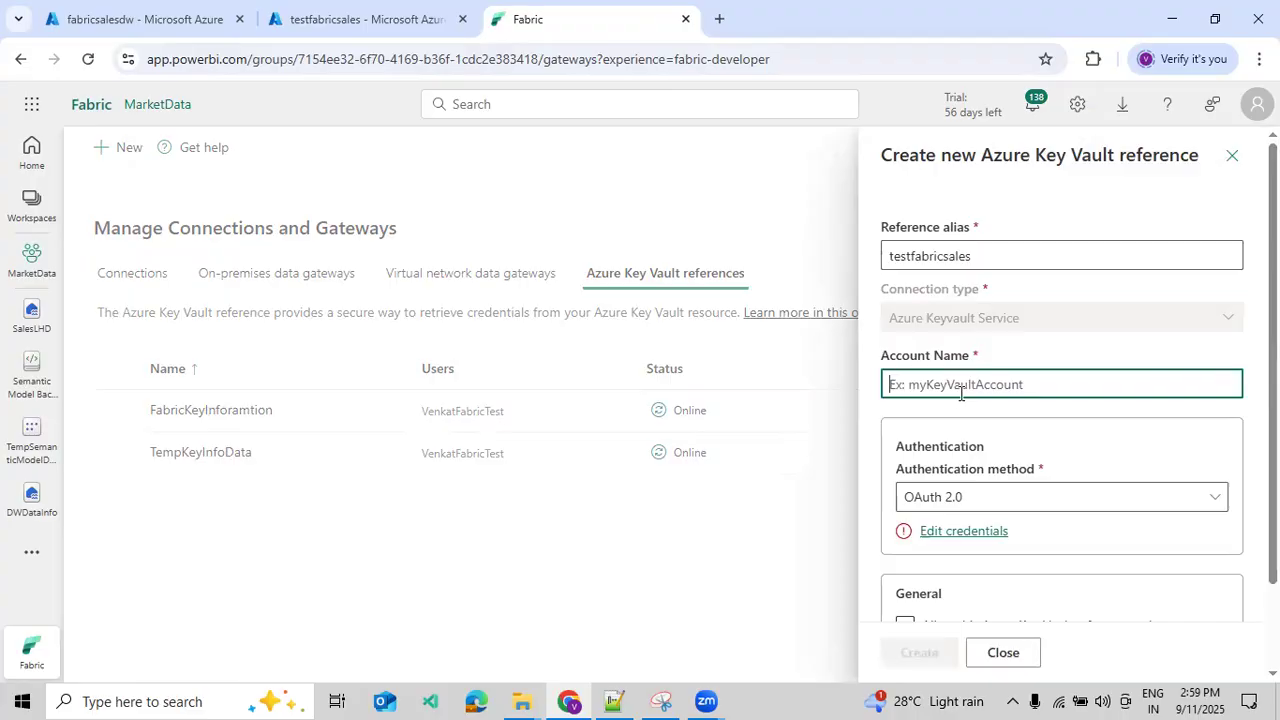
key("ctrl+v")
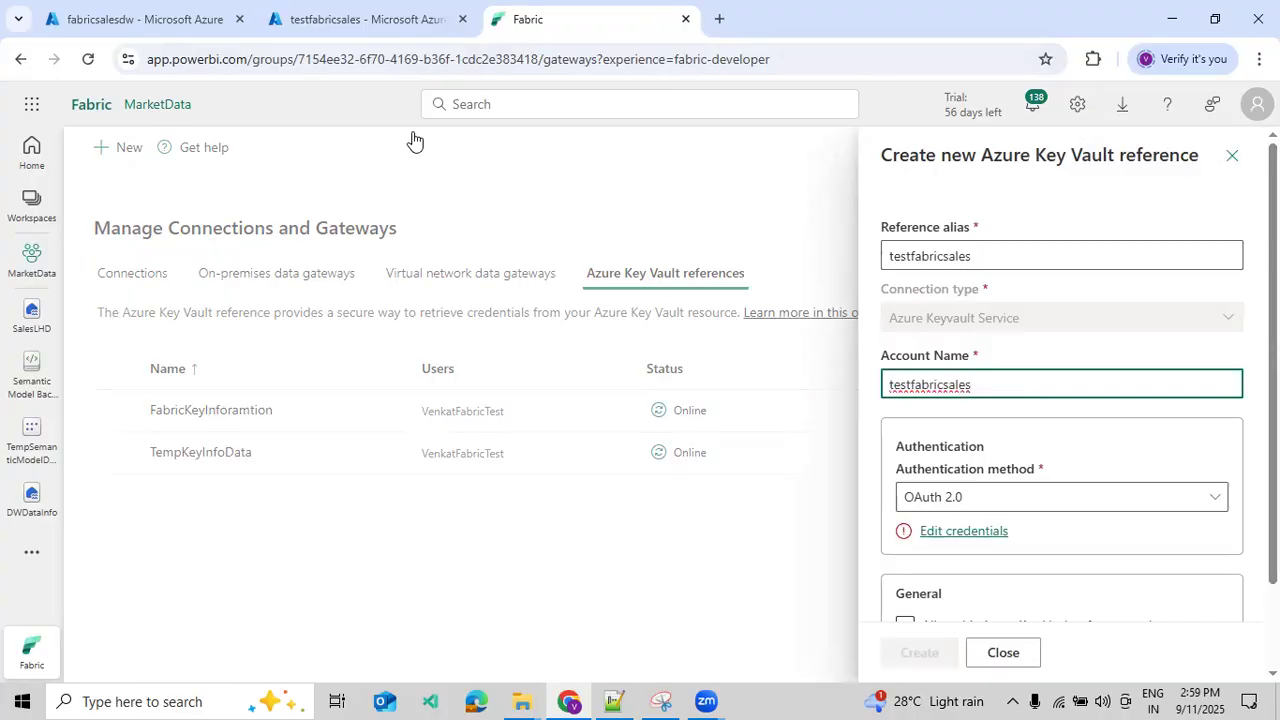
- Check the vault's overview in the Azure portal, and authenticate the Fabric reference by signing in through OAuth 2.0 with the existing account
left_click(360, 19)
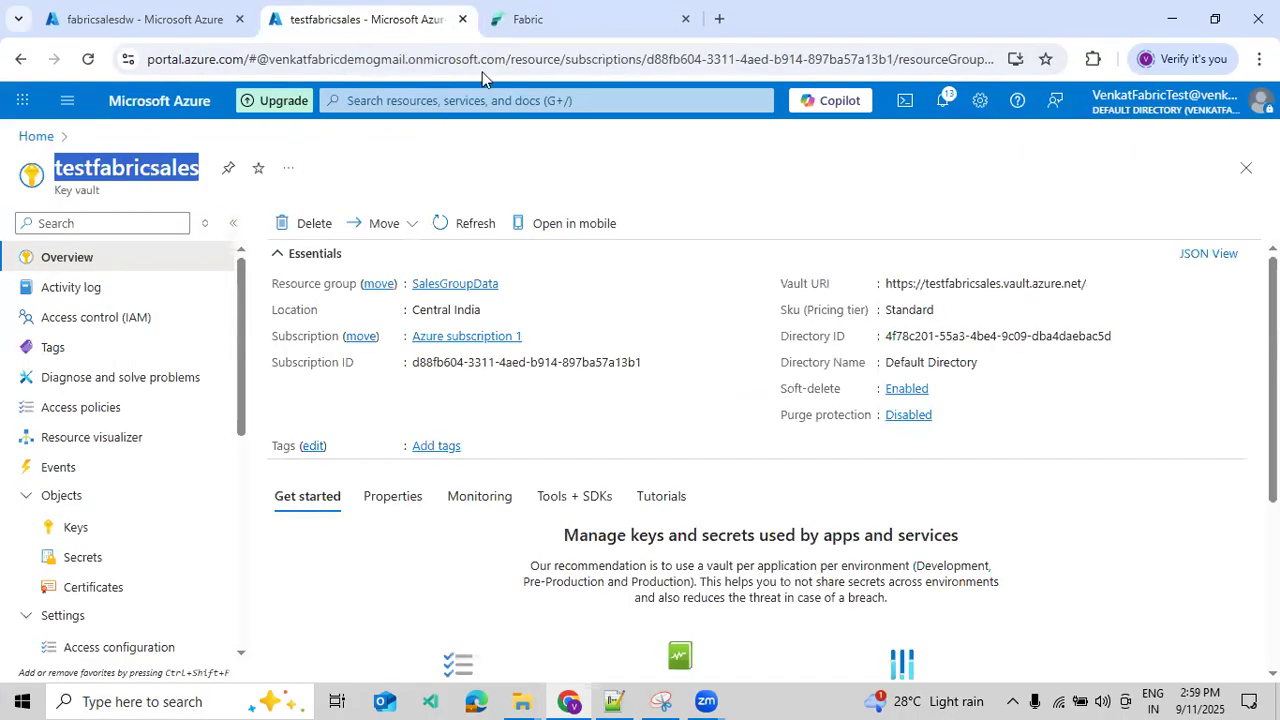
left_click(538, 30)
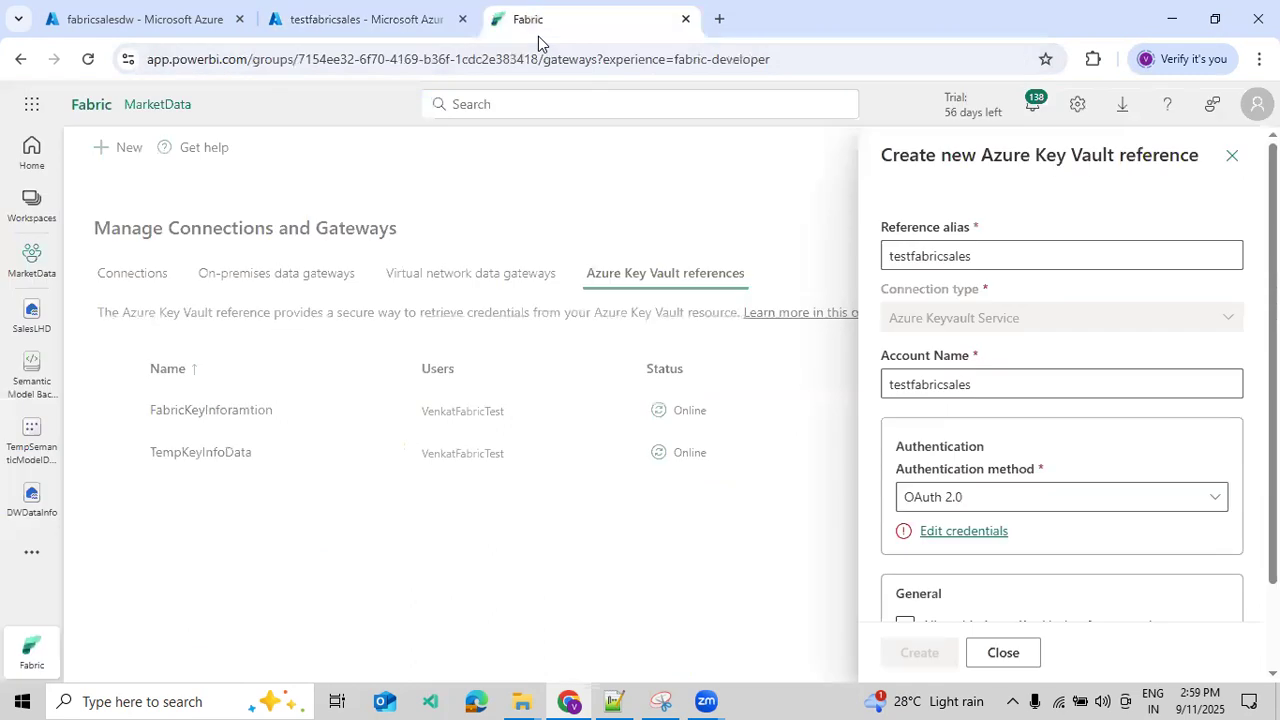
left_click(972, 532)
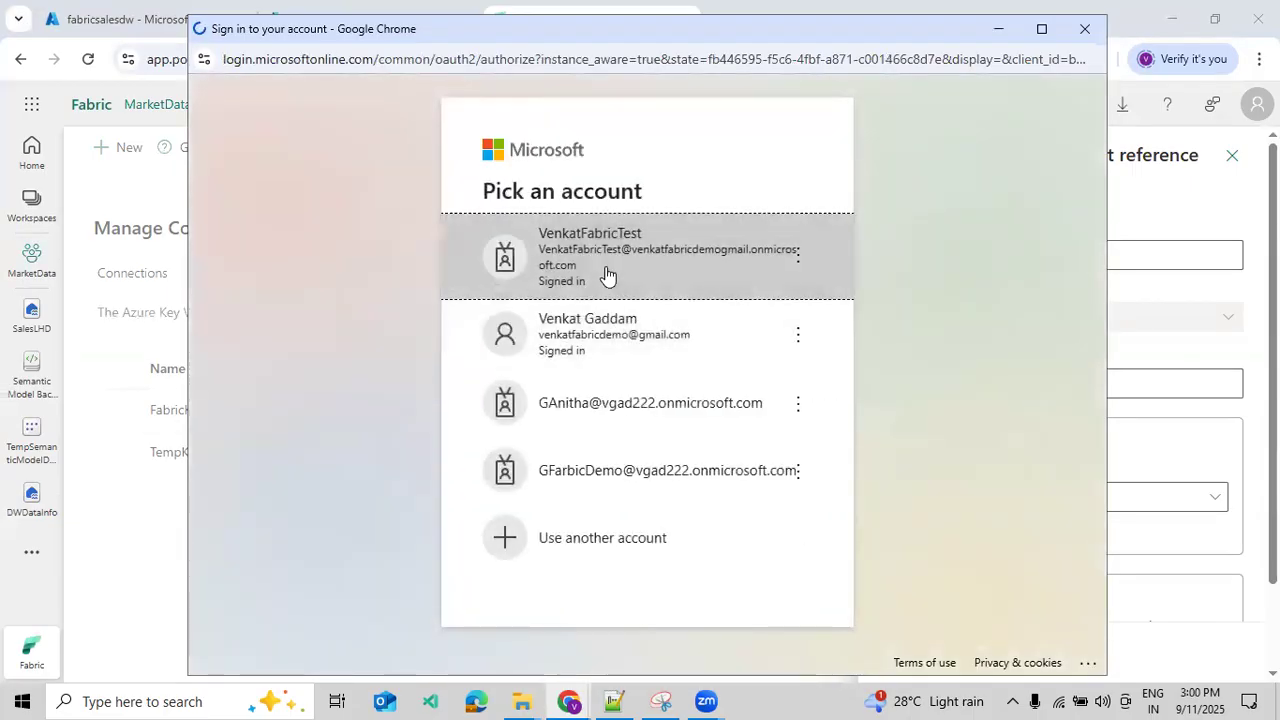
left_click(607, 274)
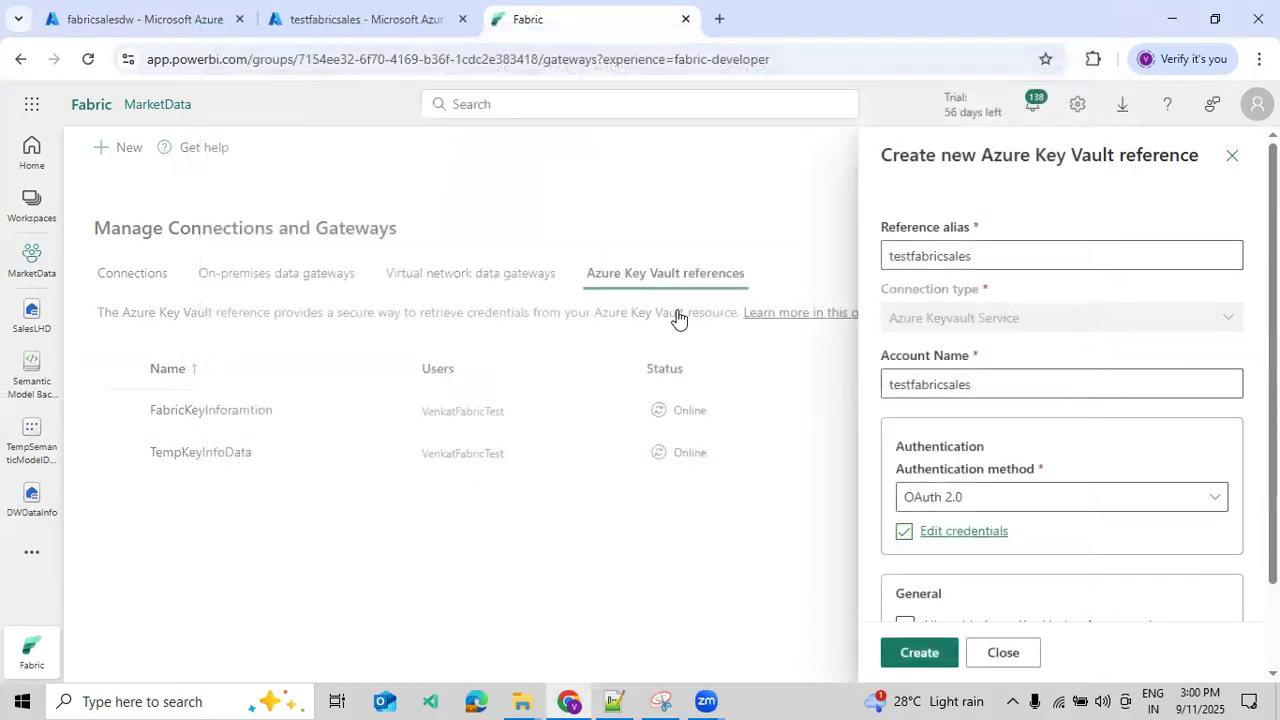
- Try to create the testfabricsales reference without allowing gateway use, and expand the details of the returned message
scroll(1024, 540, "down", 1)
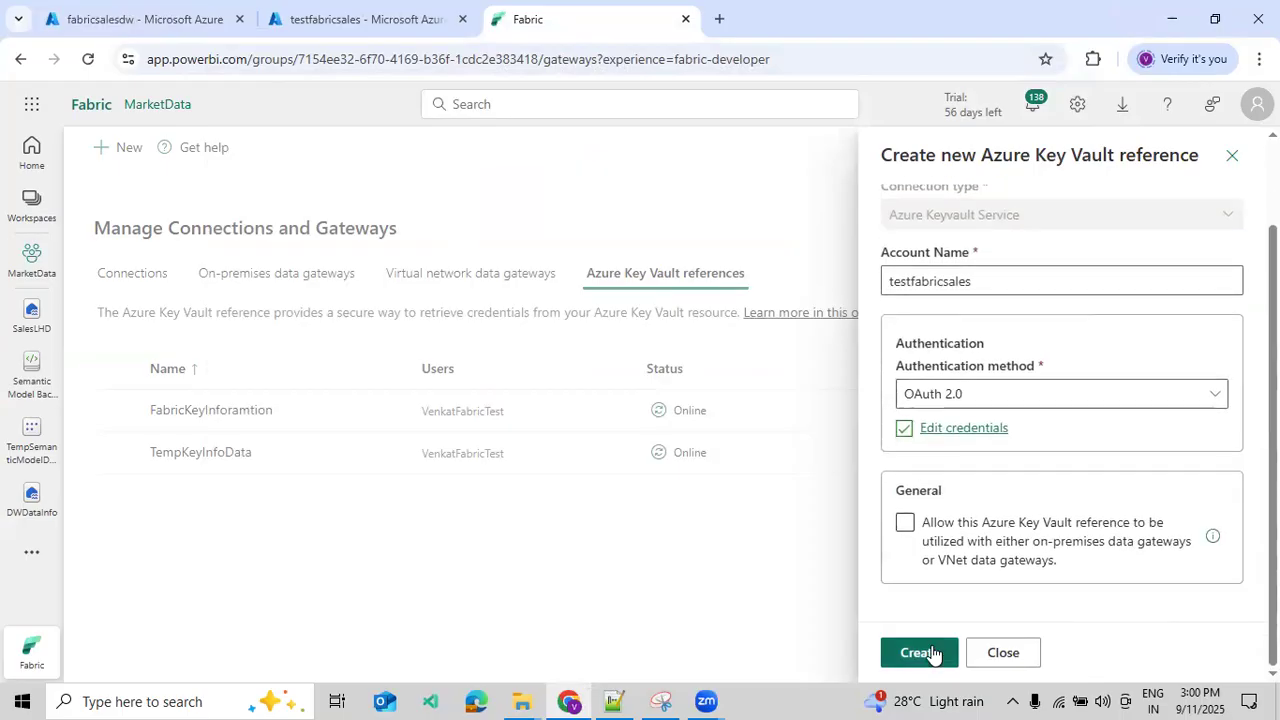
left_click(946, 561)
left_click(905, 524)
left_click(905, 525)
left_click(920, 652)
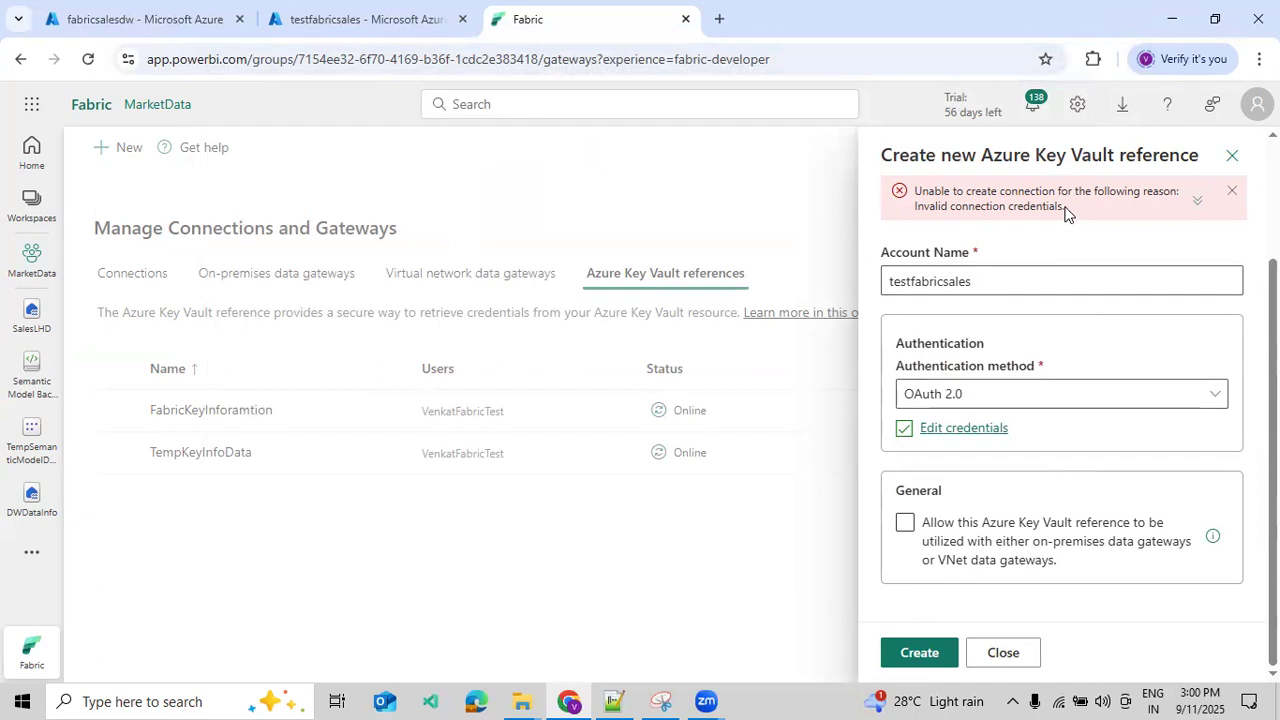
left_click(1197, 202)
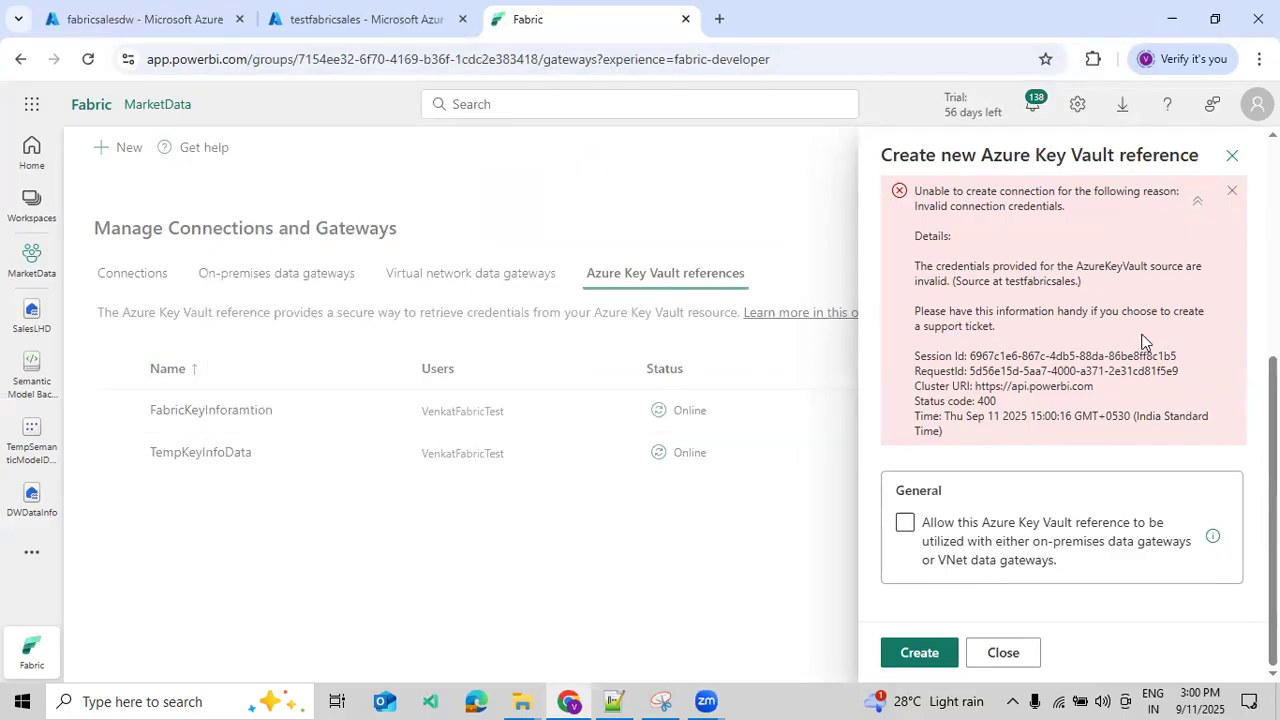
- Discard the unsaved testfabricsales Azure Key Vault reference and close its creation form
left_click(1230, 158)
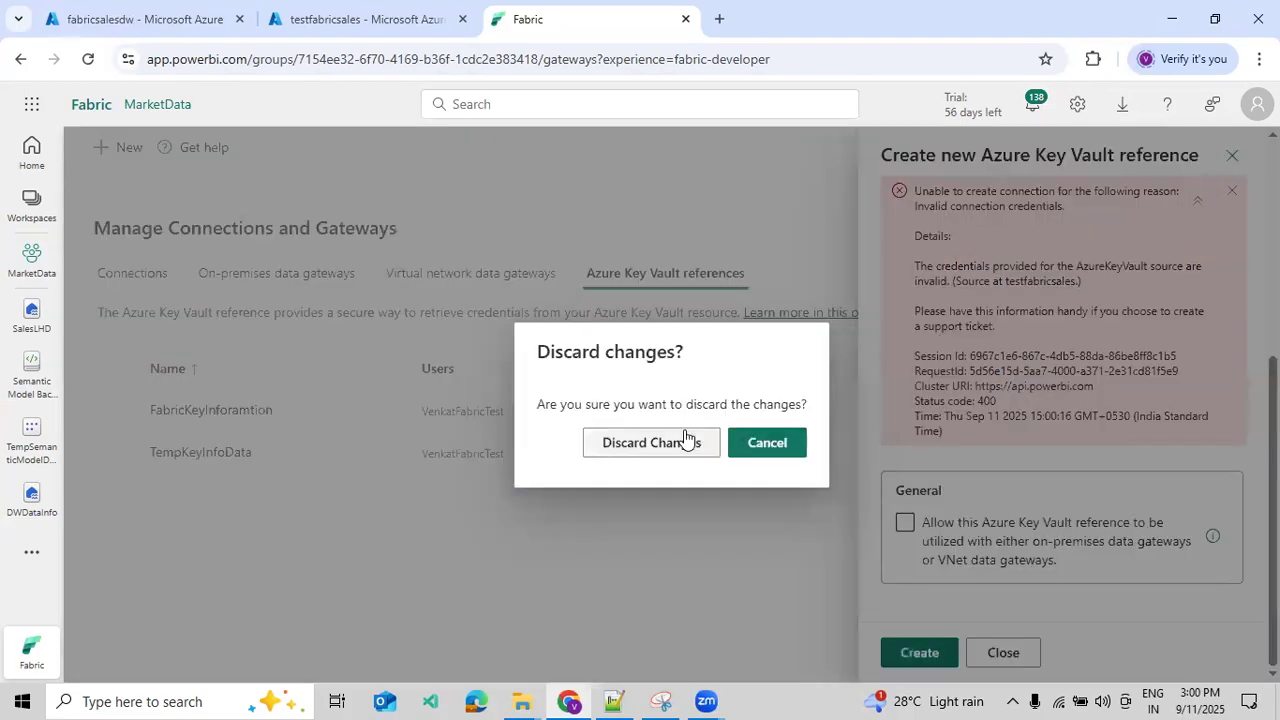
left_click(741, 445)
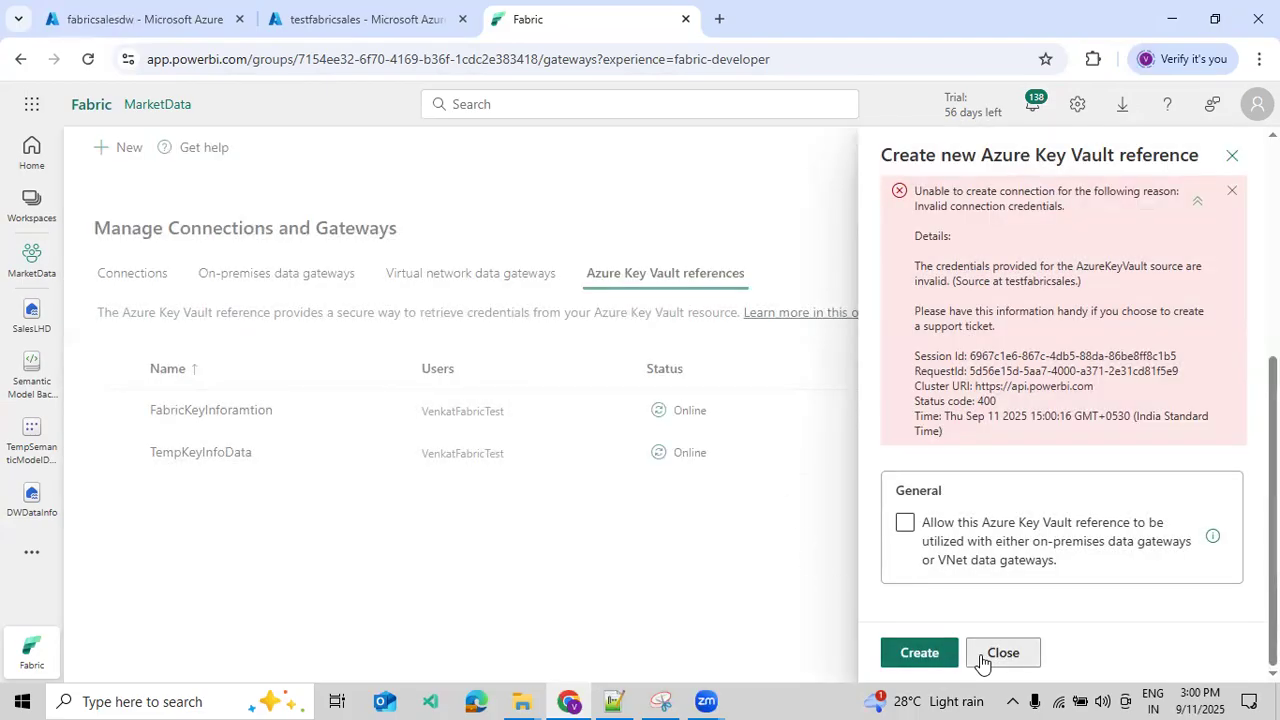
left_click(982, 660)
left_click(686, 455)
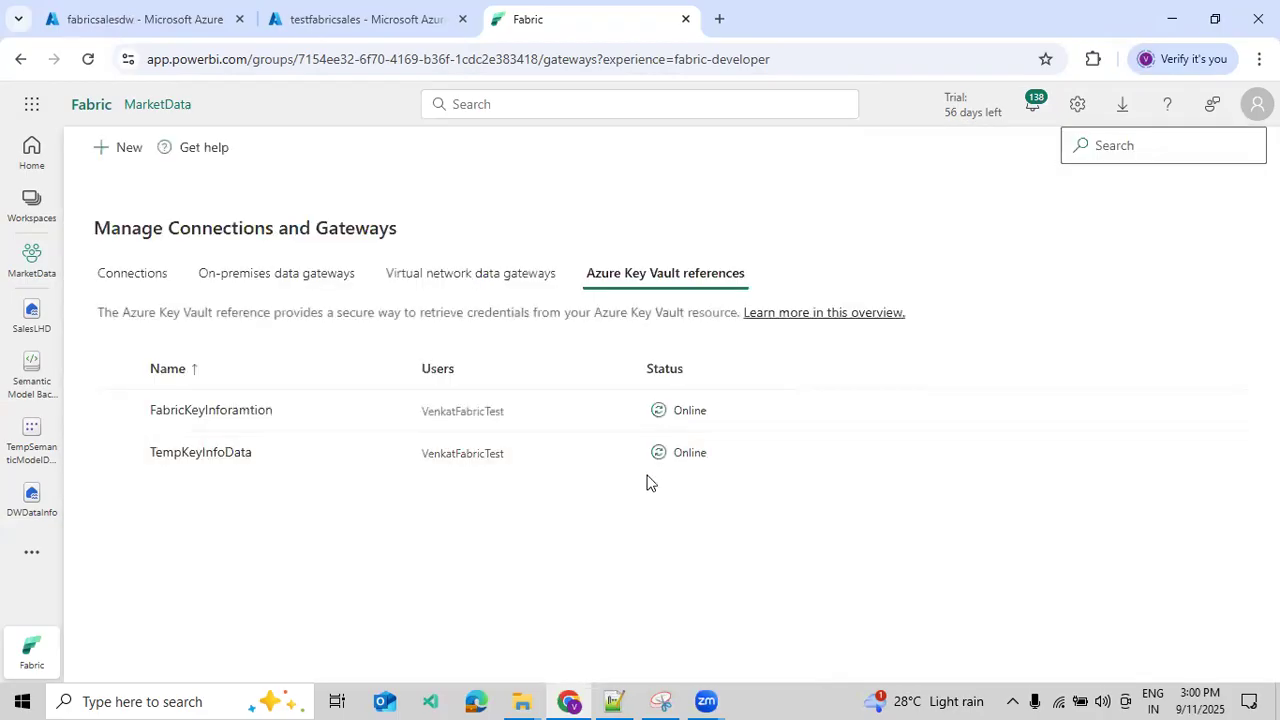
- In the Azure portal, start a role assignment in the testfabricsales vault's access control and choose the Key Vault Administrator role
left_click(338, 22)
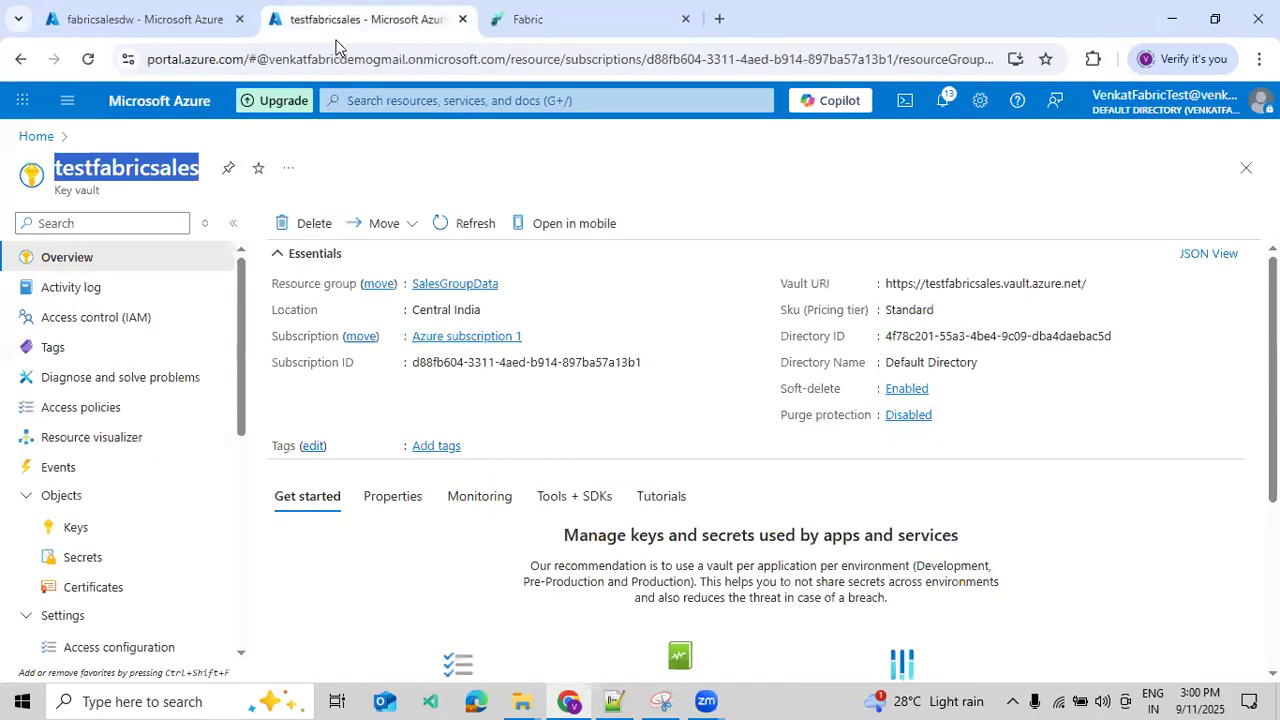
left_click(132, 318)
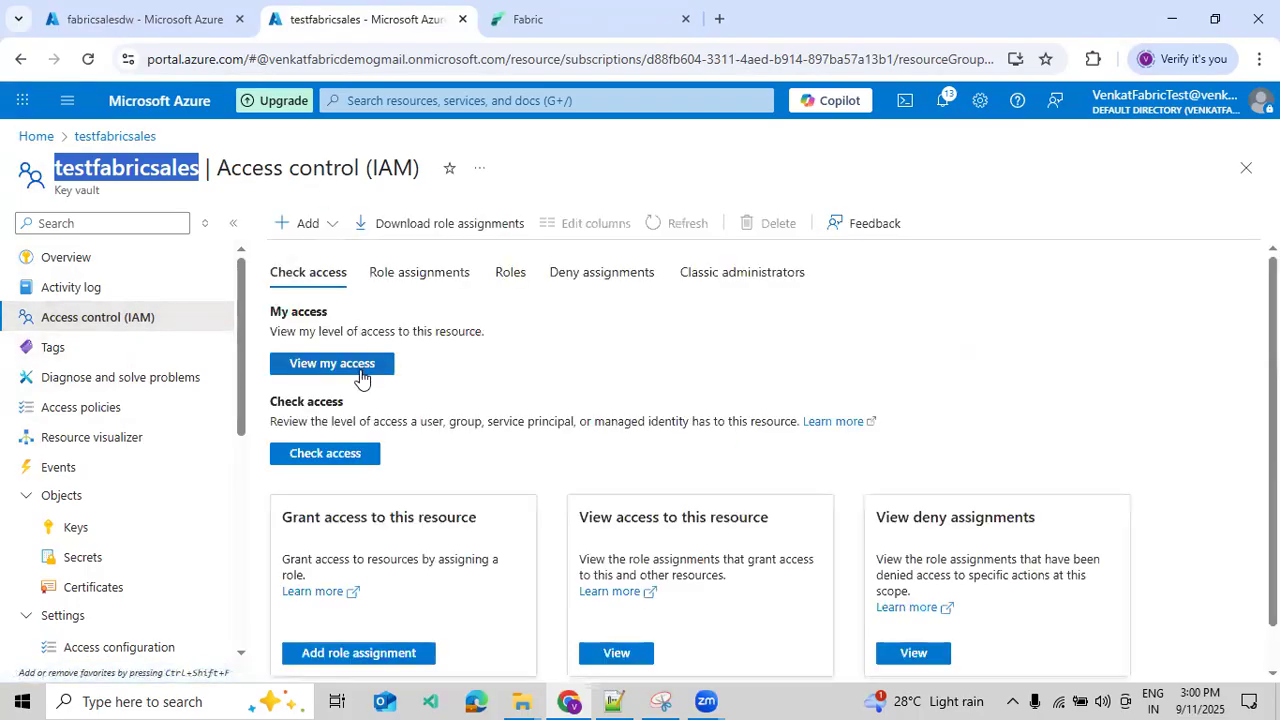
scroll(364, 385, "down", 1)
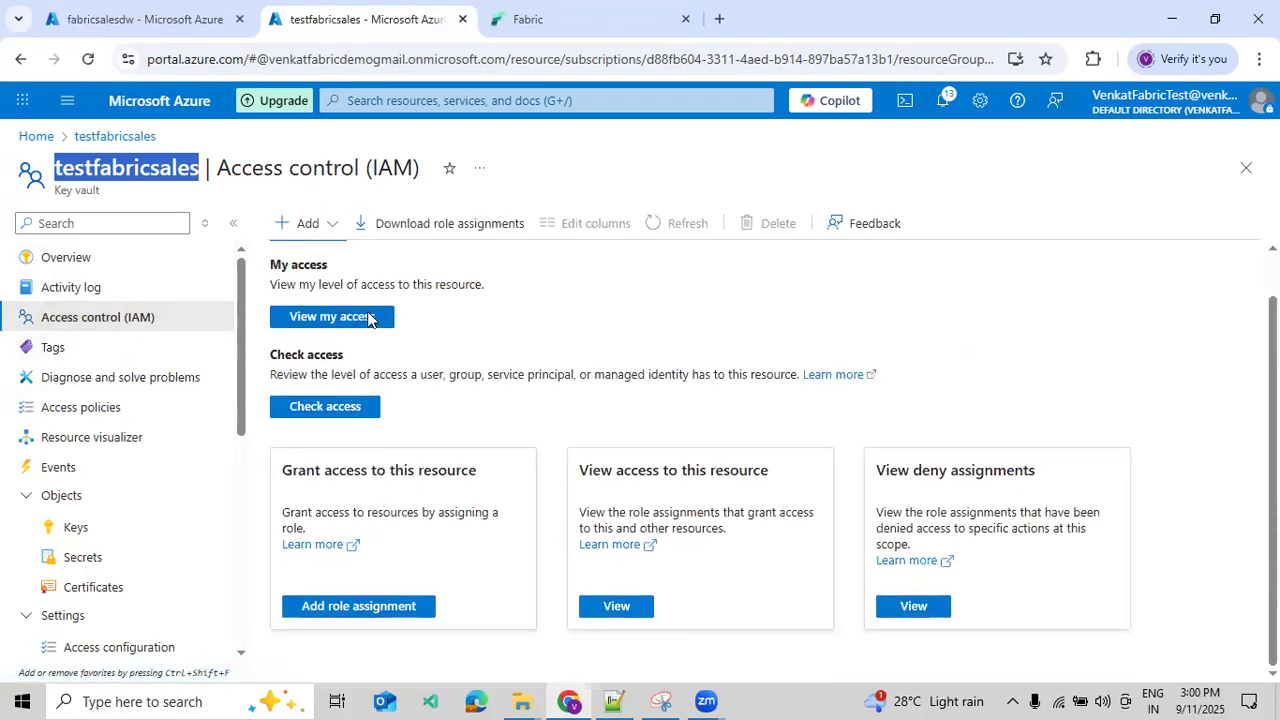
scroll(329, 263, "up", 1)
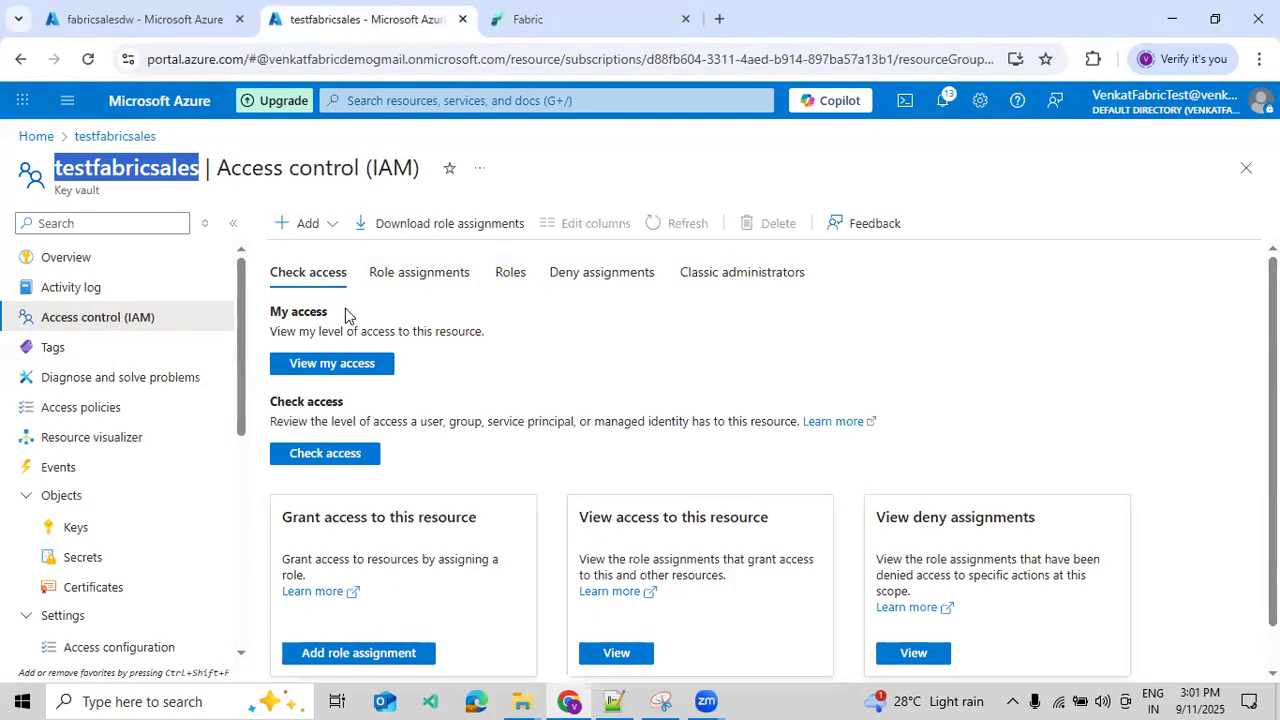
left_click(307, 222)
left_click(326, 254)
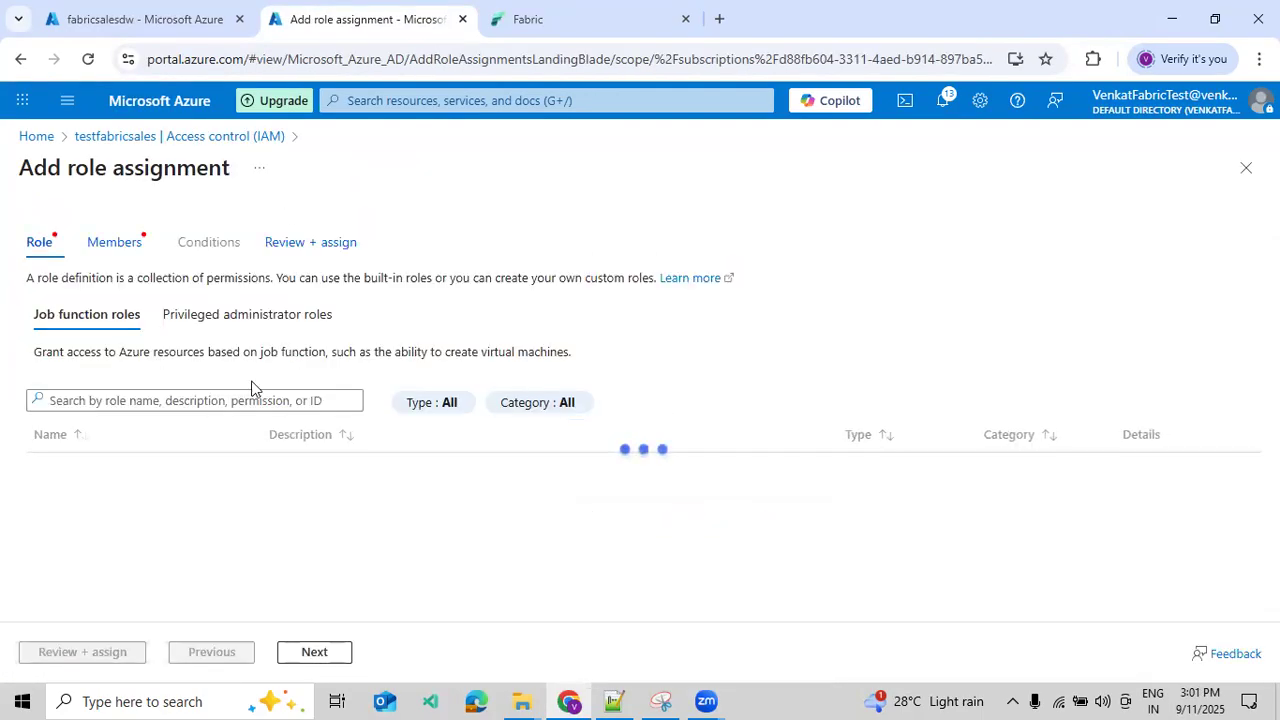
left_click(205, 422)
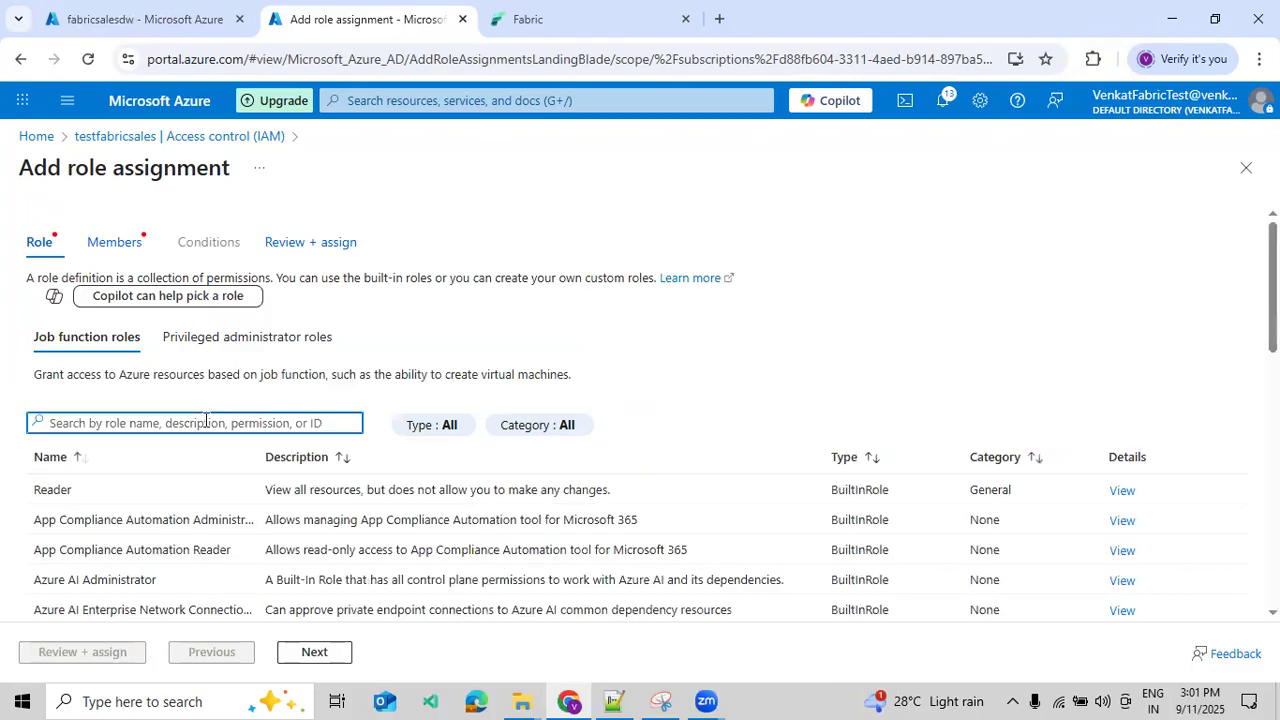
type("Key")
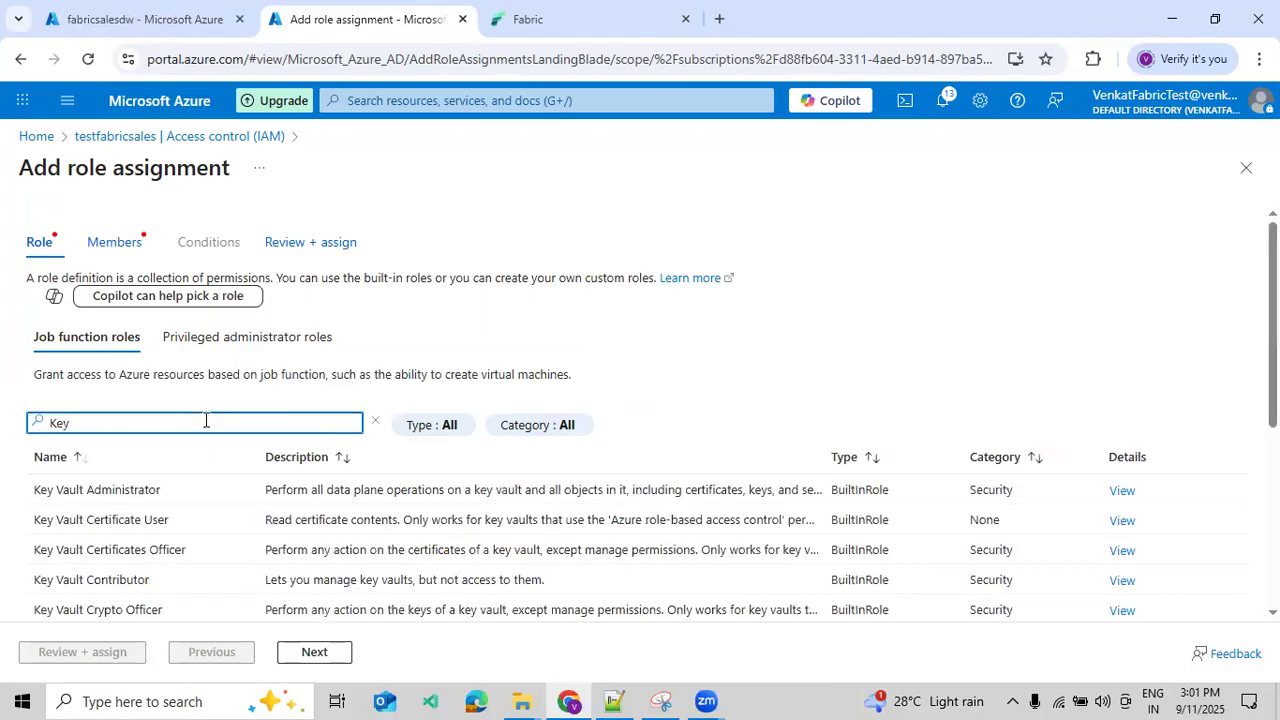
left_click(157, 489)
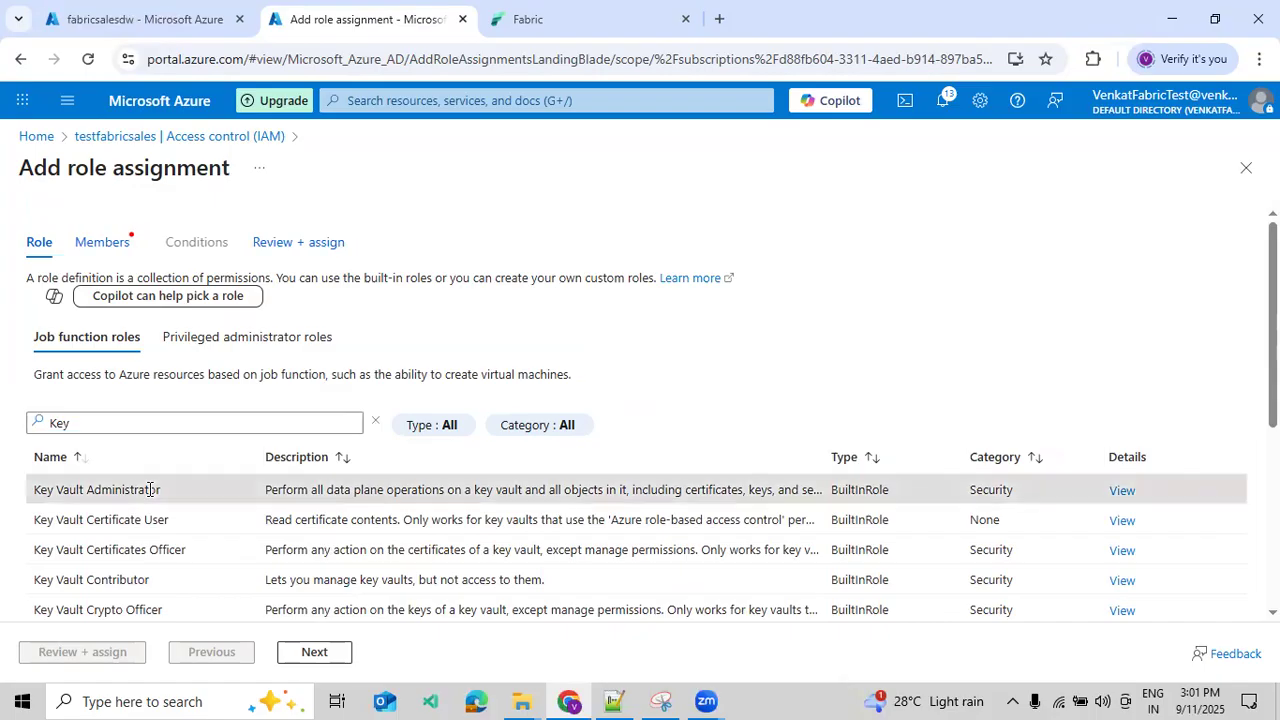
left_click(312, 651)
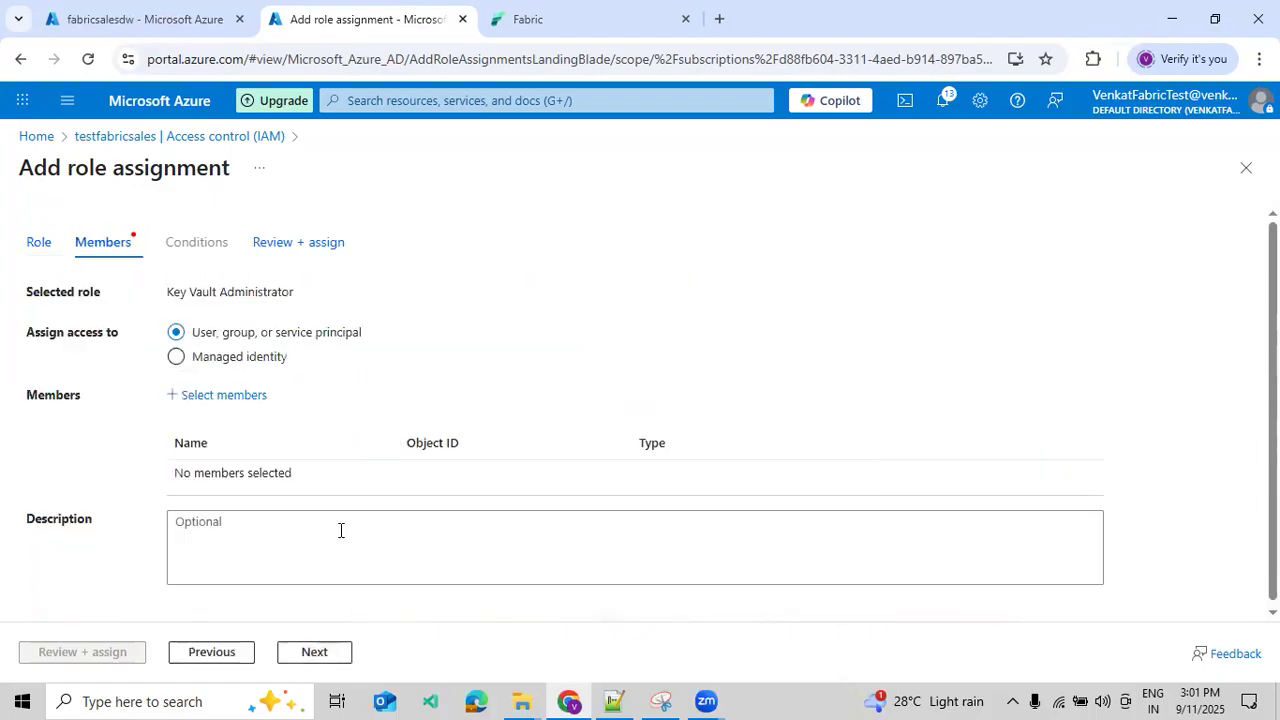
- Assign the role to the Fabric test user account and check the vault's list of role assignments
left_click(232, 394)
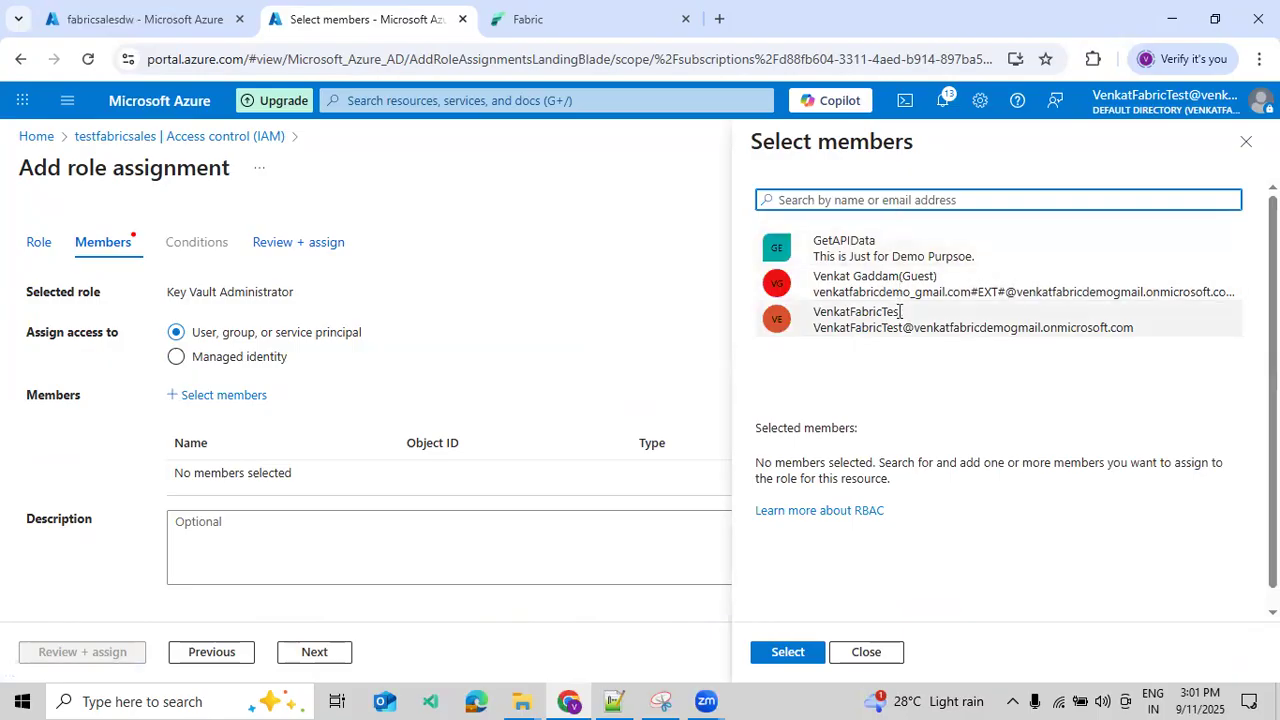
left_click(838, 326)
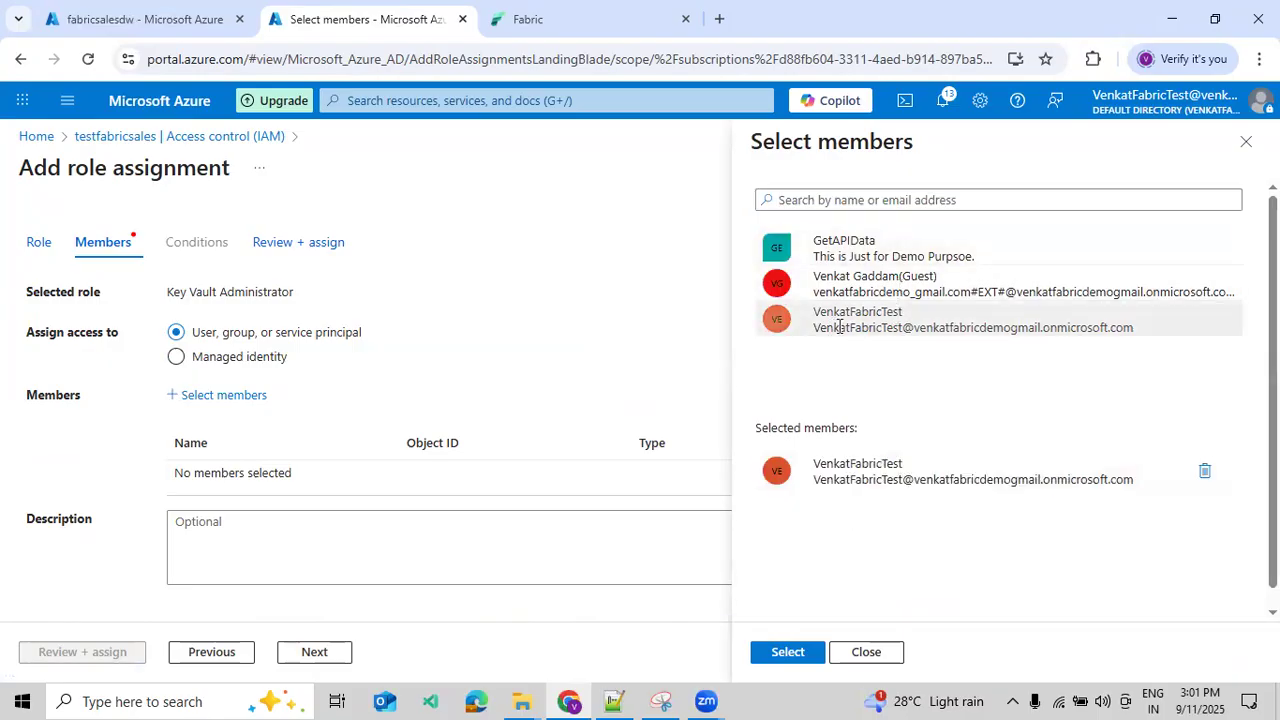
left_click(787, 655)
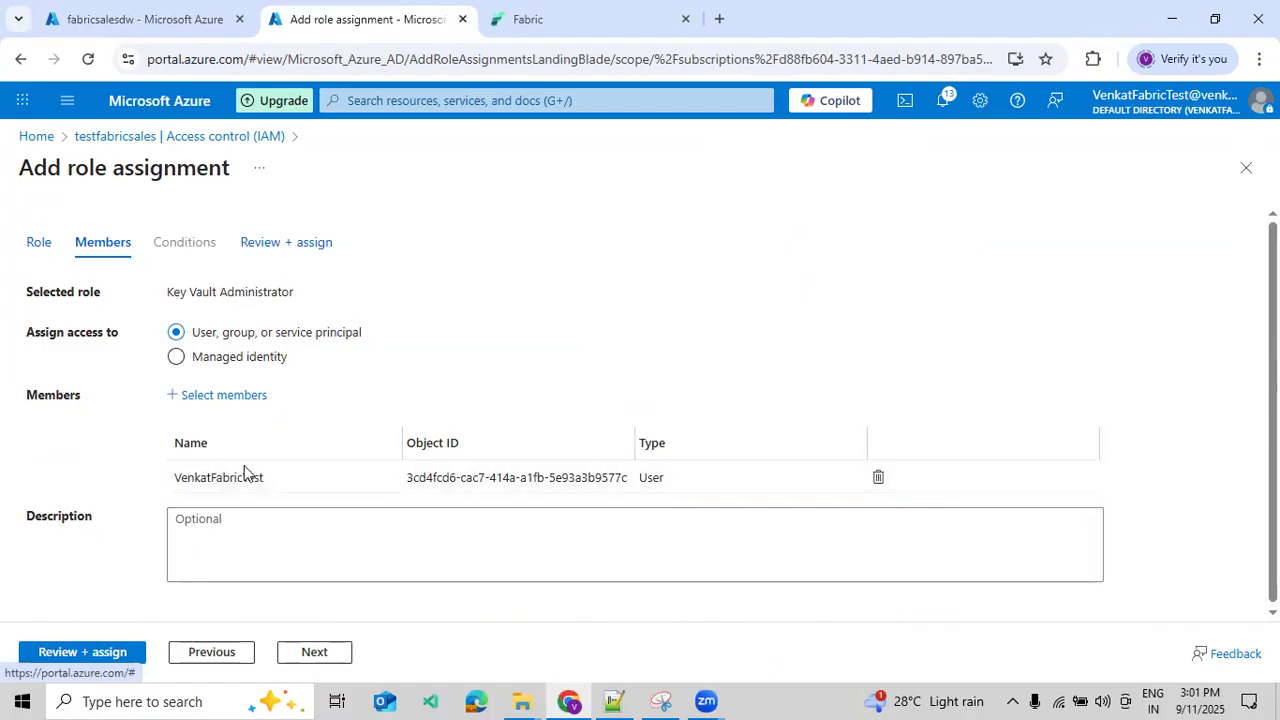
left_click(106, 660)
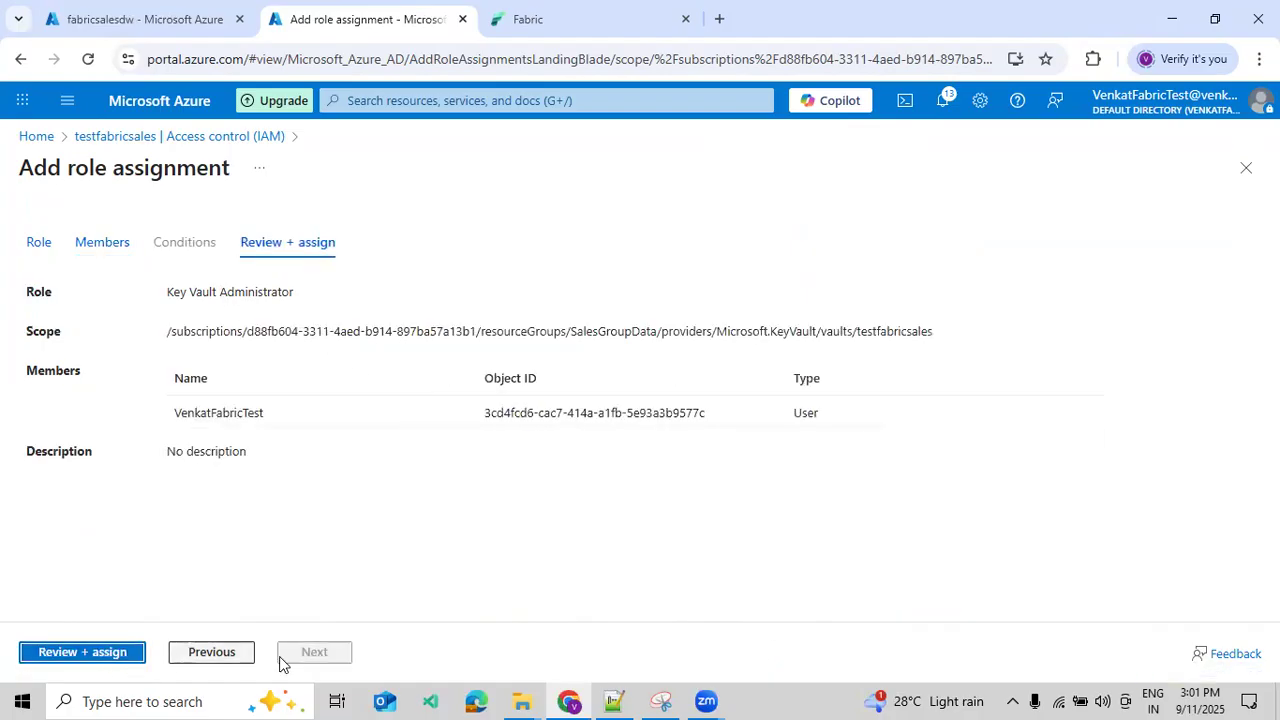
left_click(120, 663)
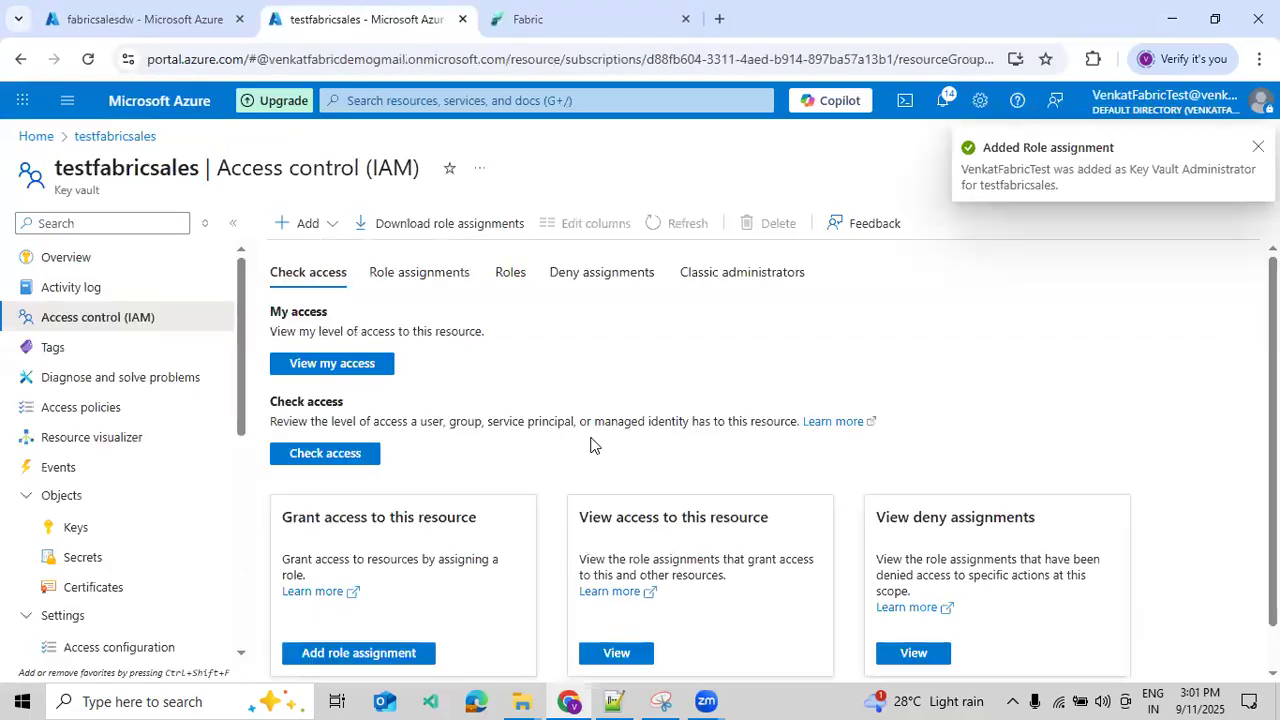
left_click(600, 652)
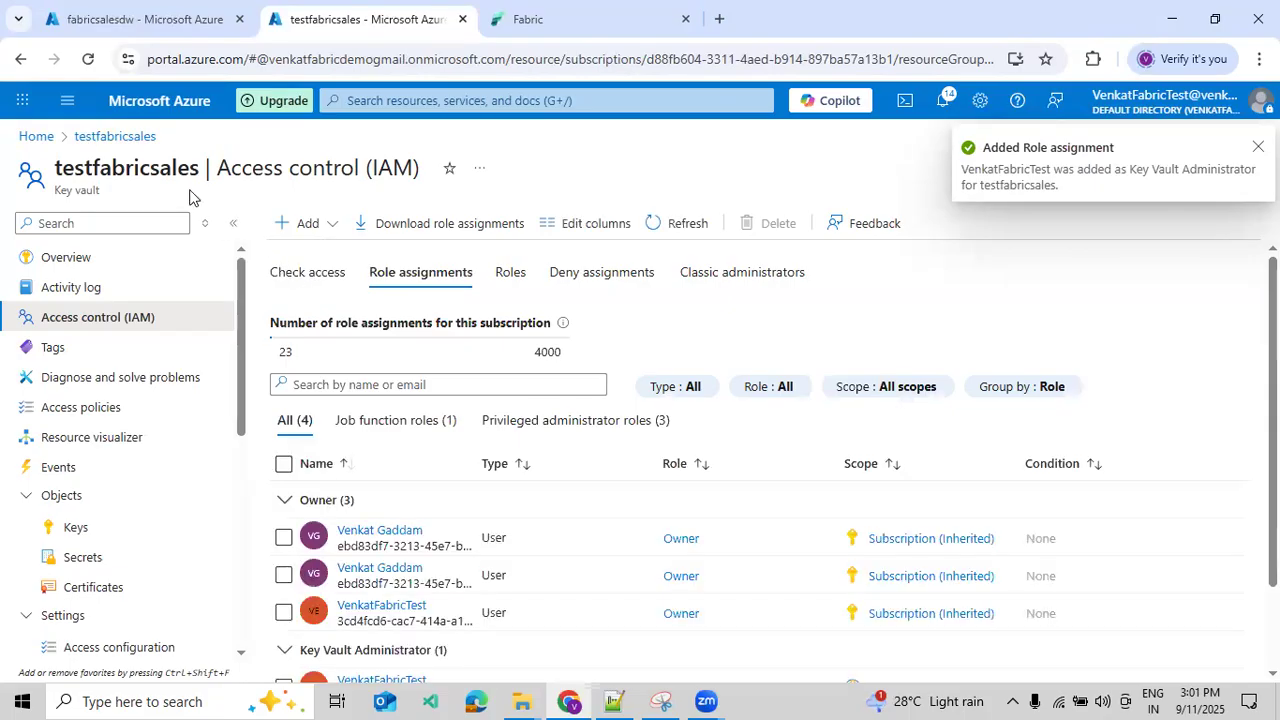
scroll(420, 347, "down", 2)
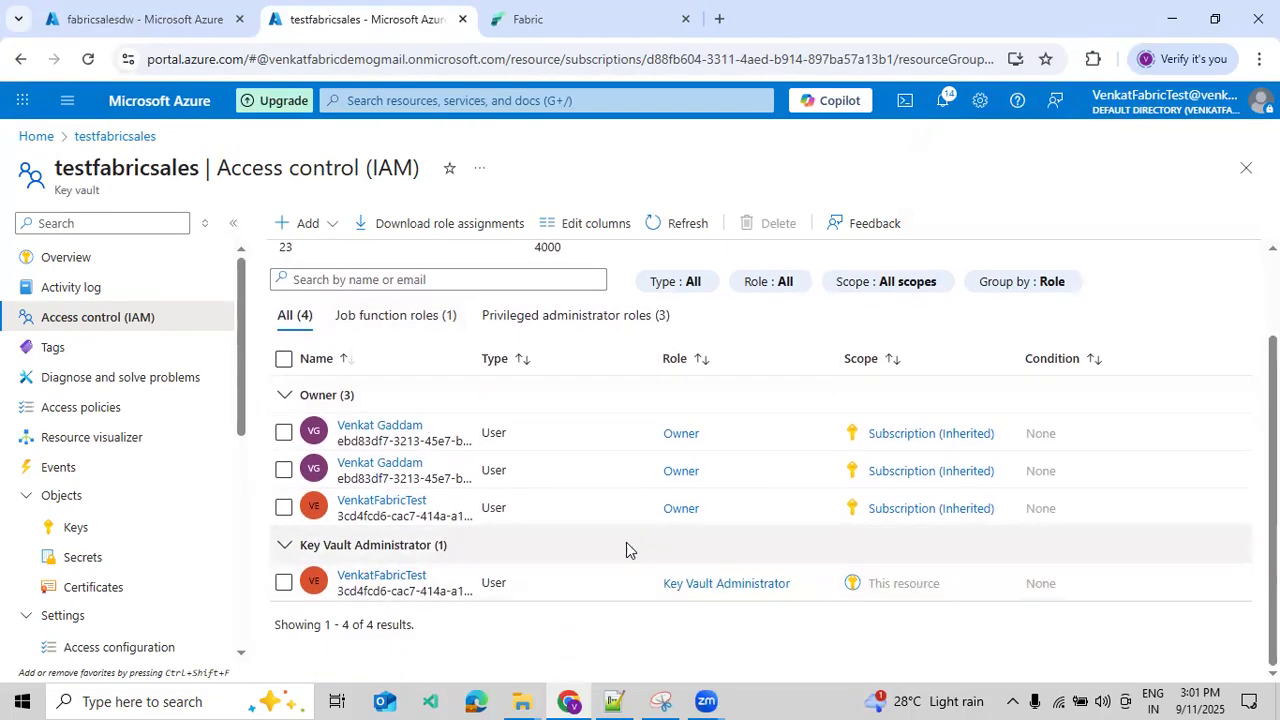
- Start a new Azure Key Vault reference in Fabric, using the copied vault name testfabricsales as reference alias and account name
left_click(519, 30)
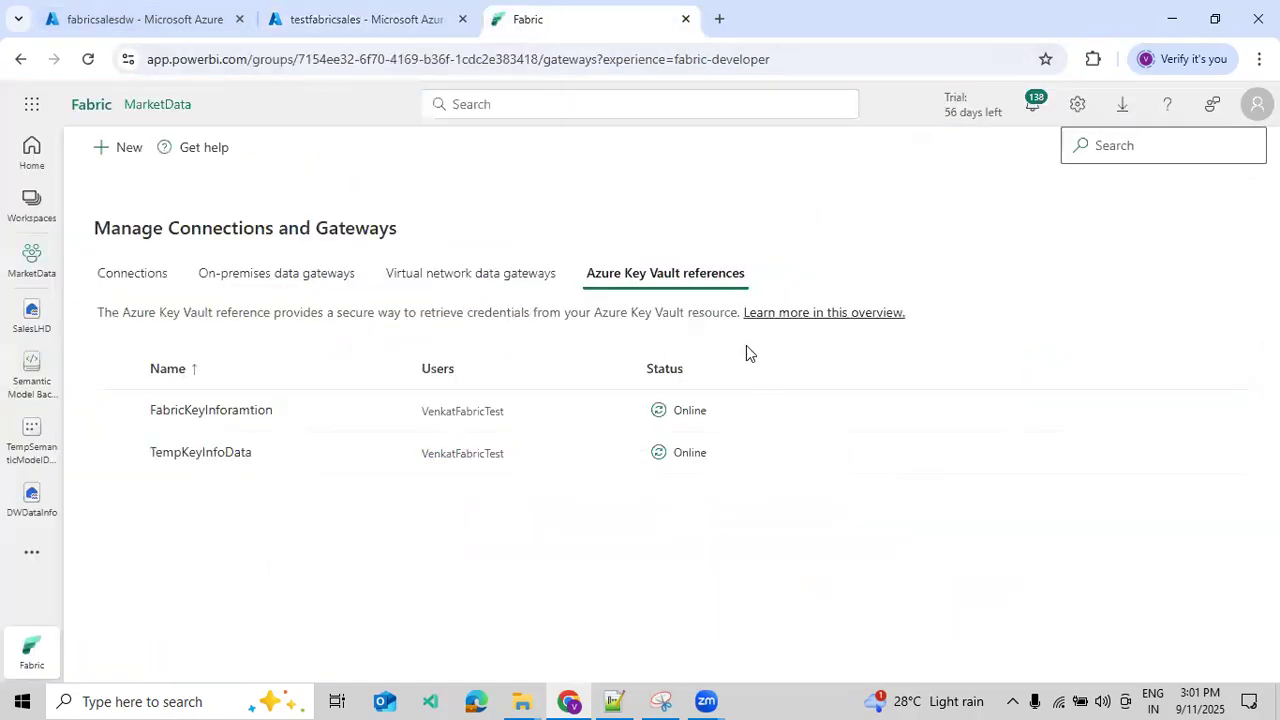
left_click(124, 150)
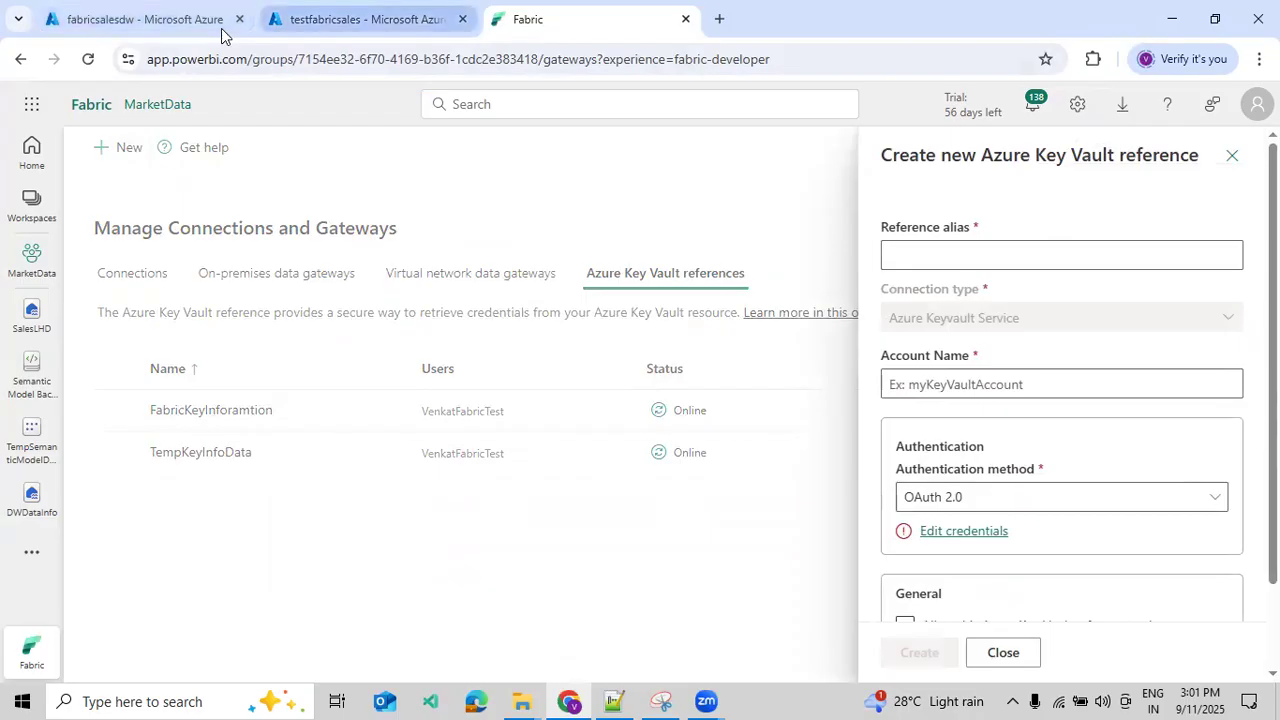
left_click(280, 20)
double_click(138, 170)
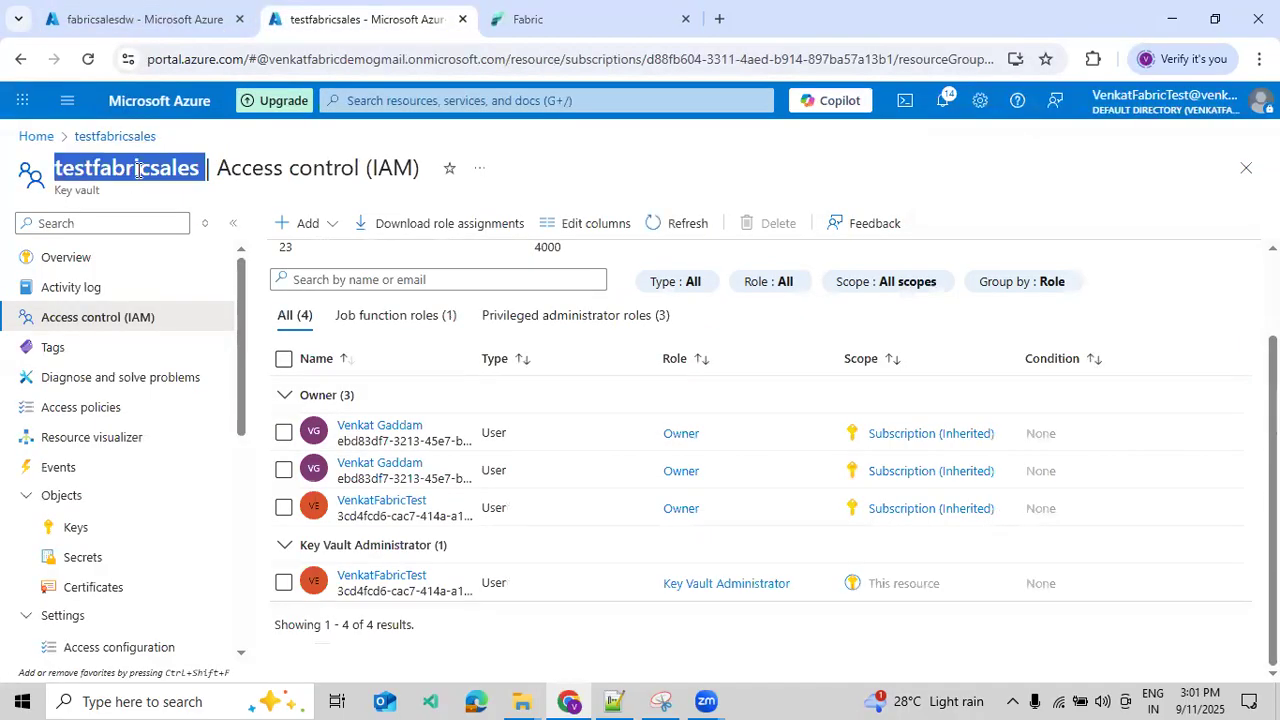
left_click(196, 172)
left_click_drag(199, 172, 56, 174)
key("ctrl+c")
left_click(529, 28)
left_click(929, 257)
key("ctrl+v")
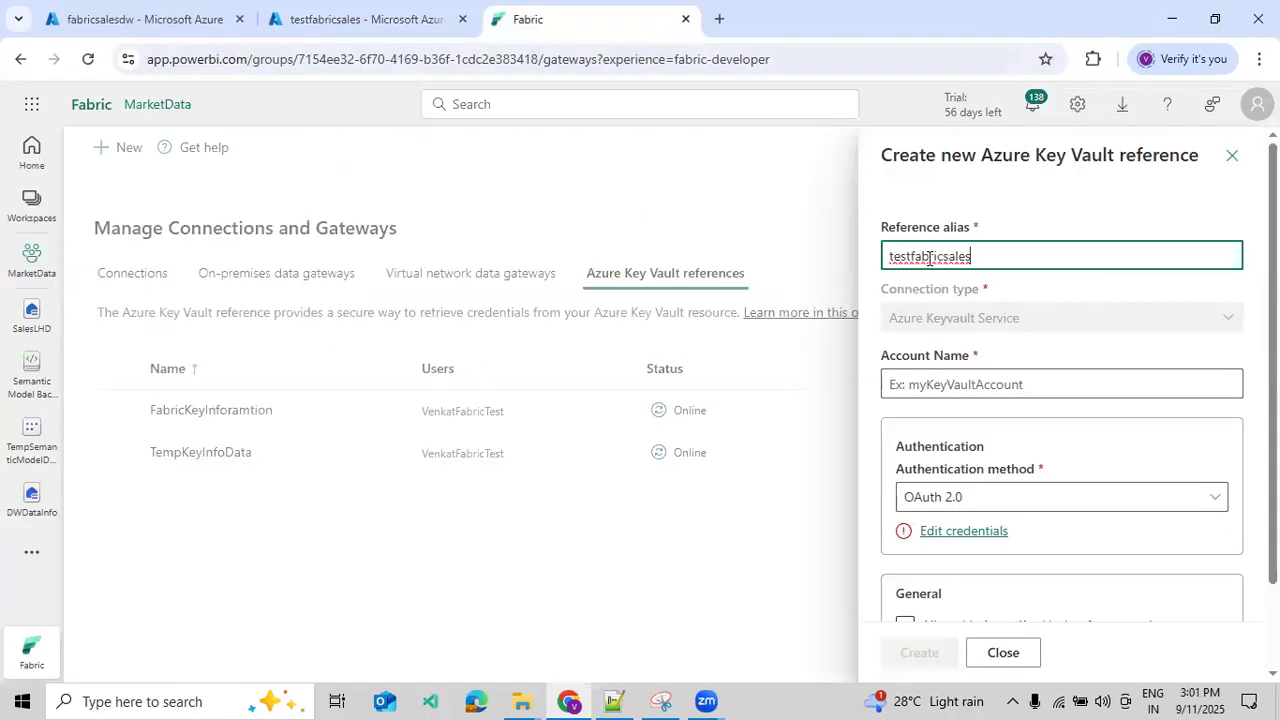
left_click(928, 383)
key("ctrl+v")
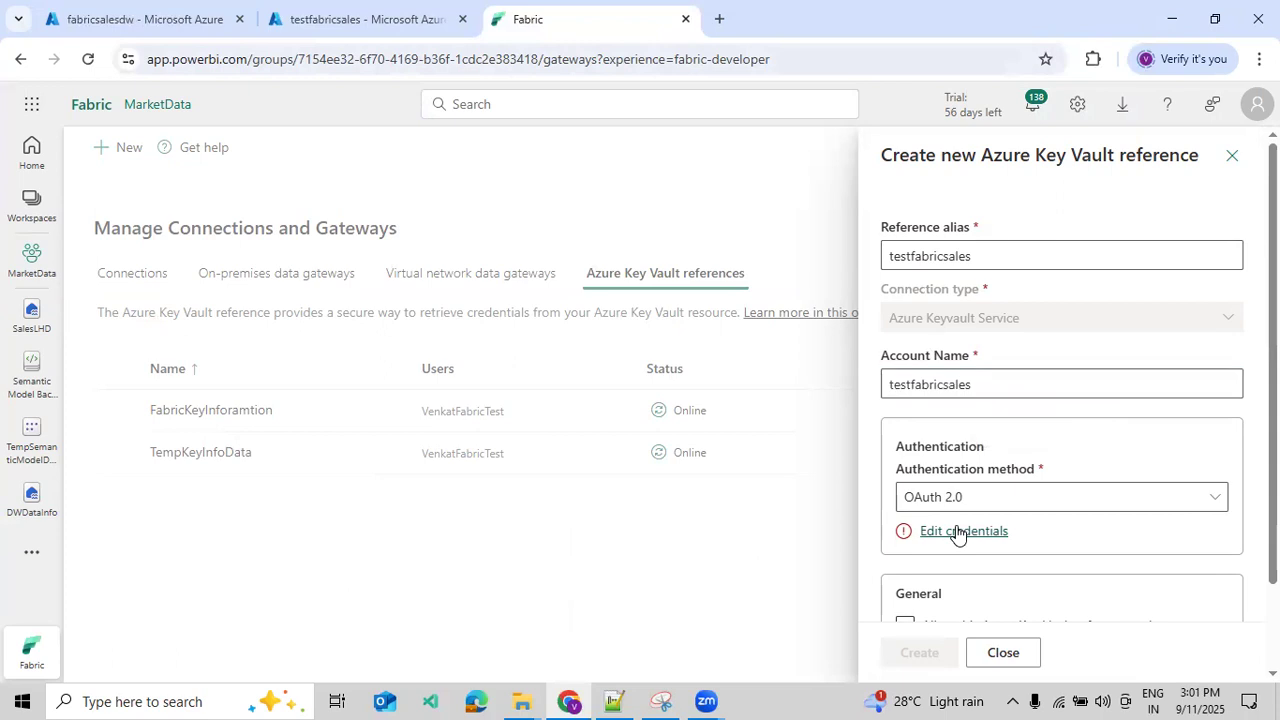
- Create the reference after signing in through OAuth 2.0 with the existing test account, and check its status
left_click(957, 531)
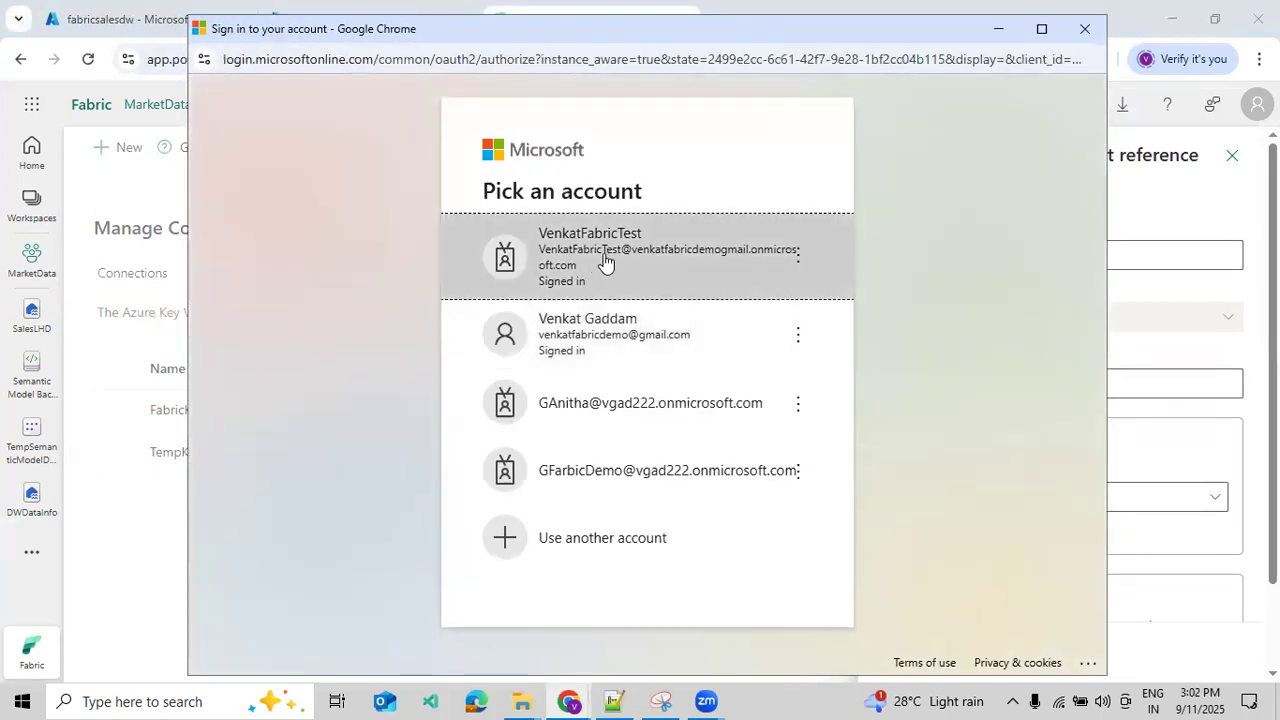
left_click(604, 260)
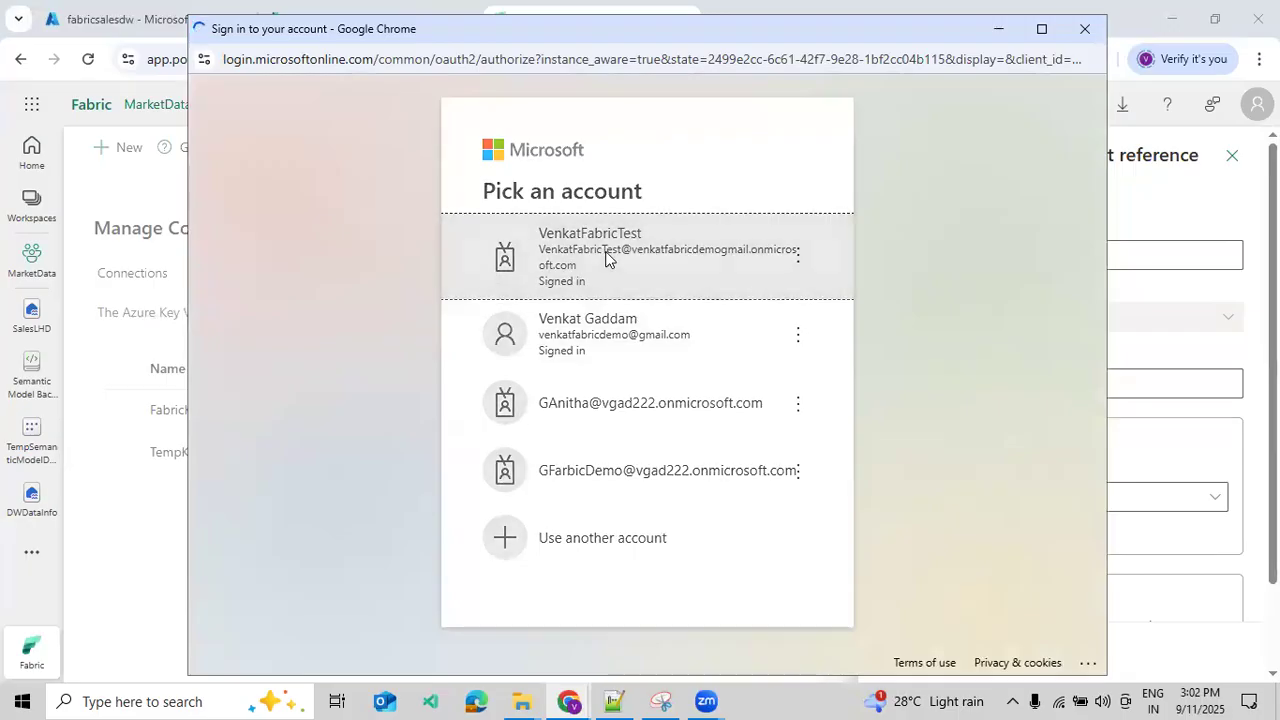
left_click(929, 653)
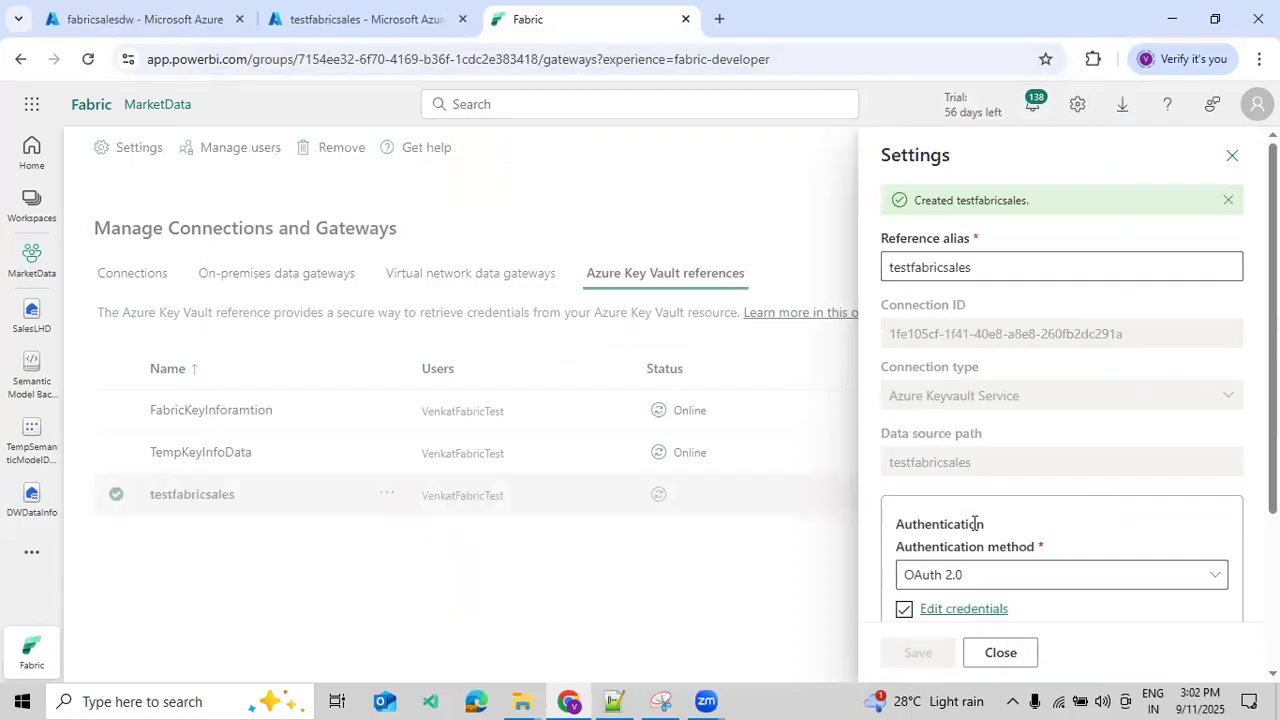
left_click(1231, 157)
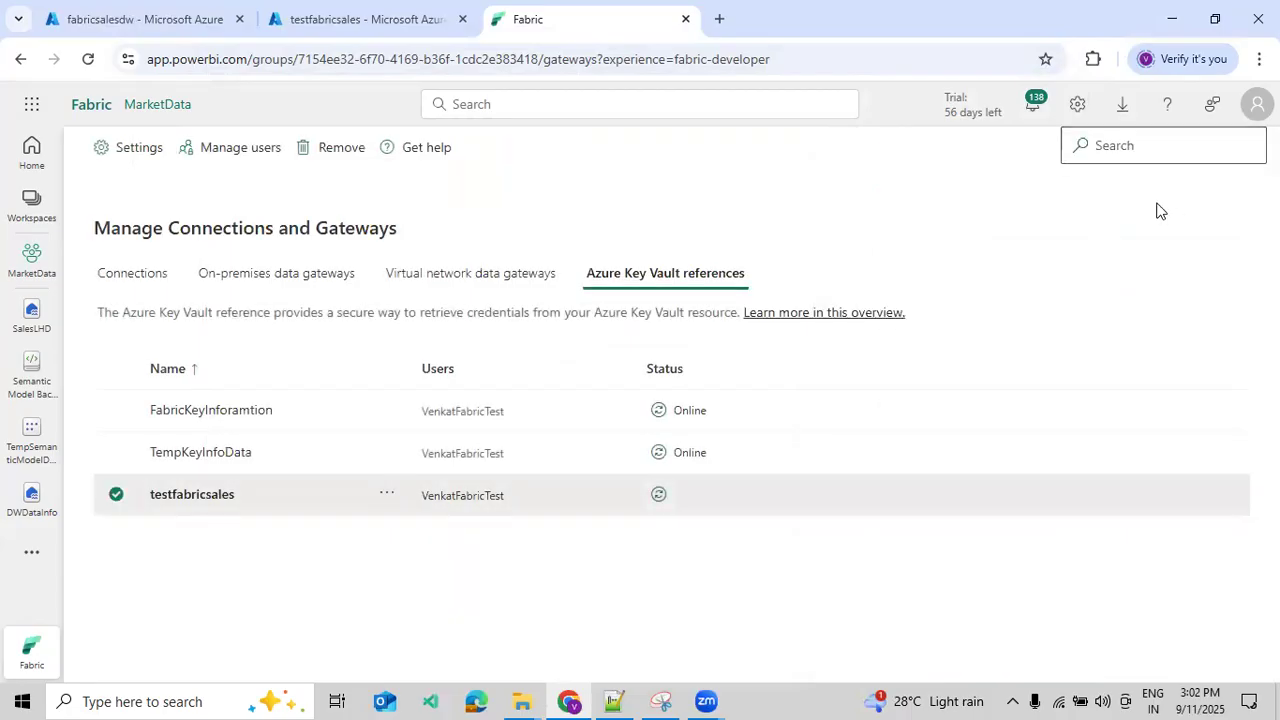
left_click(659, 494)
- Switch to the Azure portal and start creating a new secret in the testfabricsales vault
left_click(380, 30)
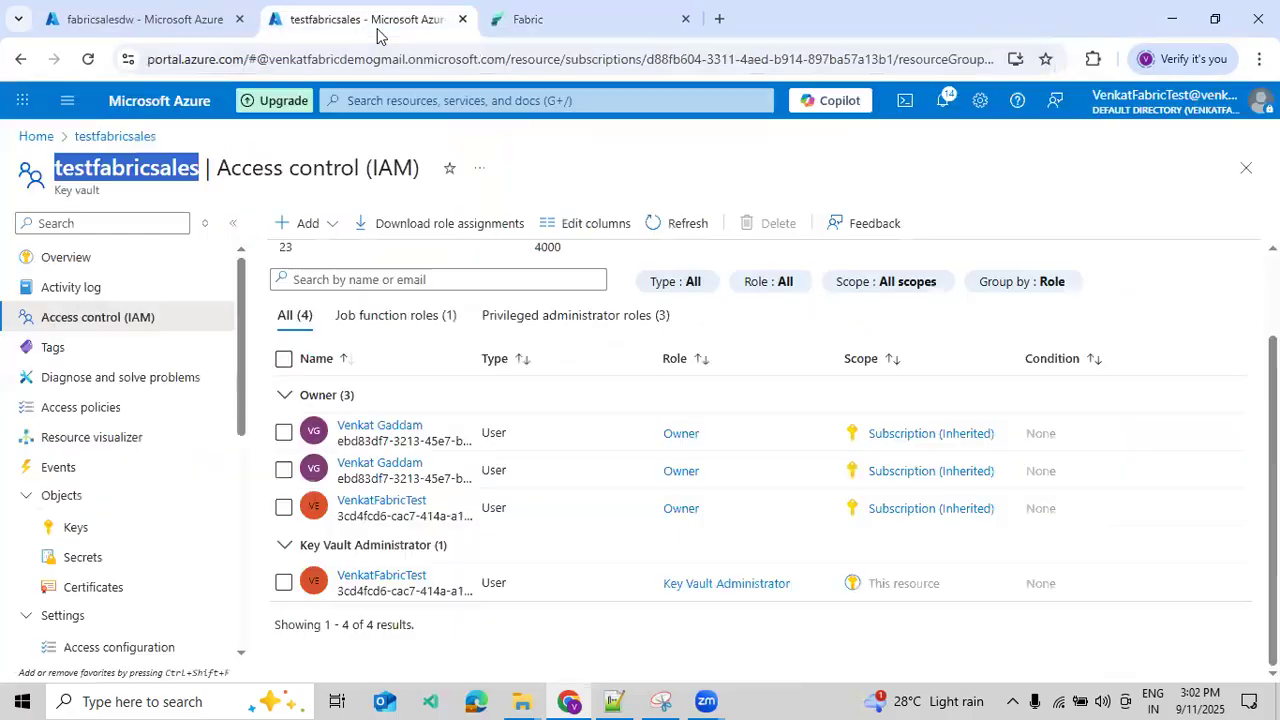
left_click(104, 555)
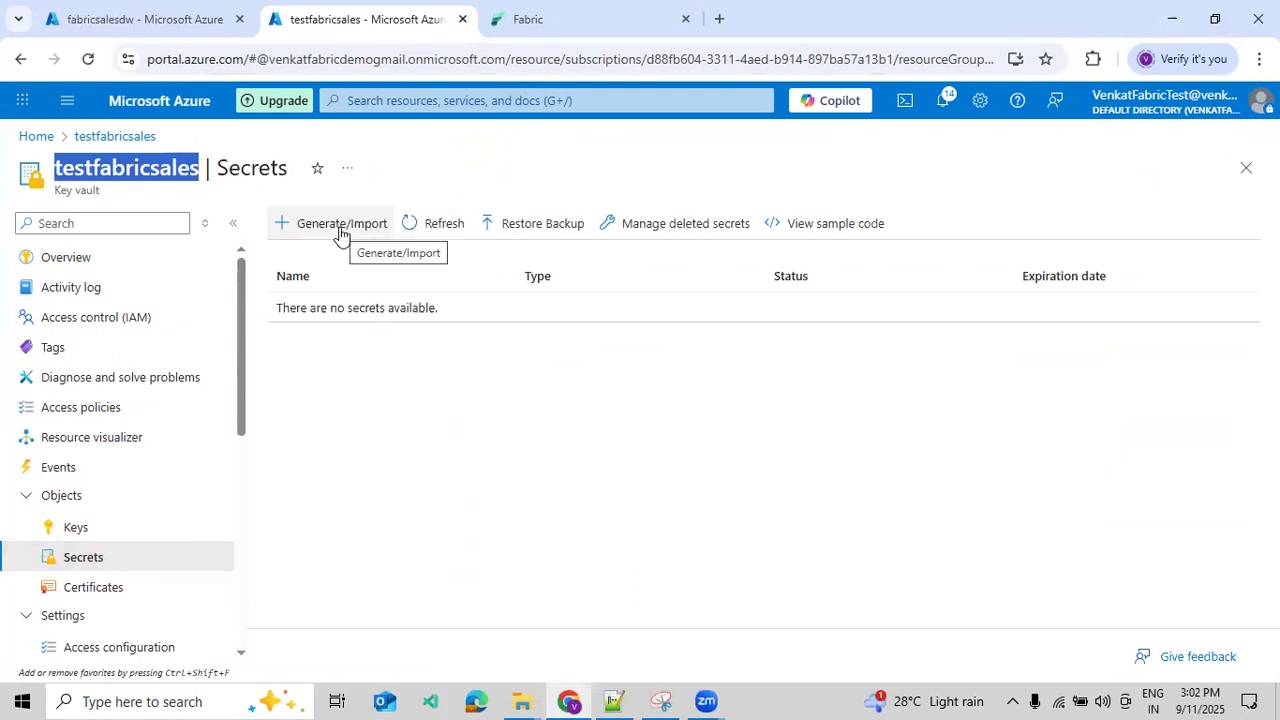
left_click(340, 230)
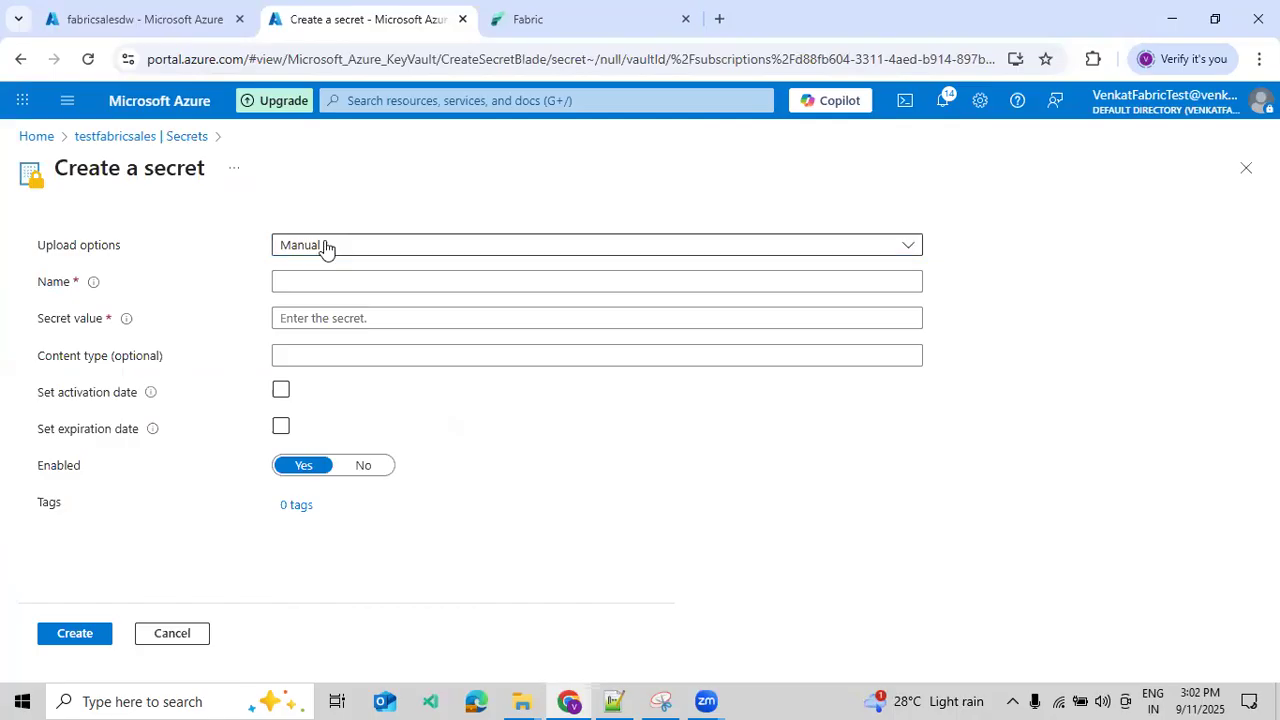
left_click(316, 278)
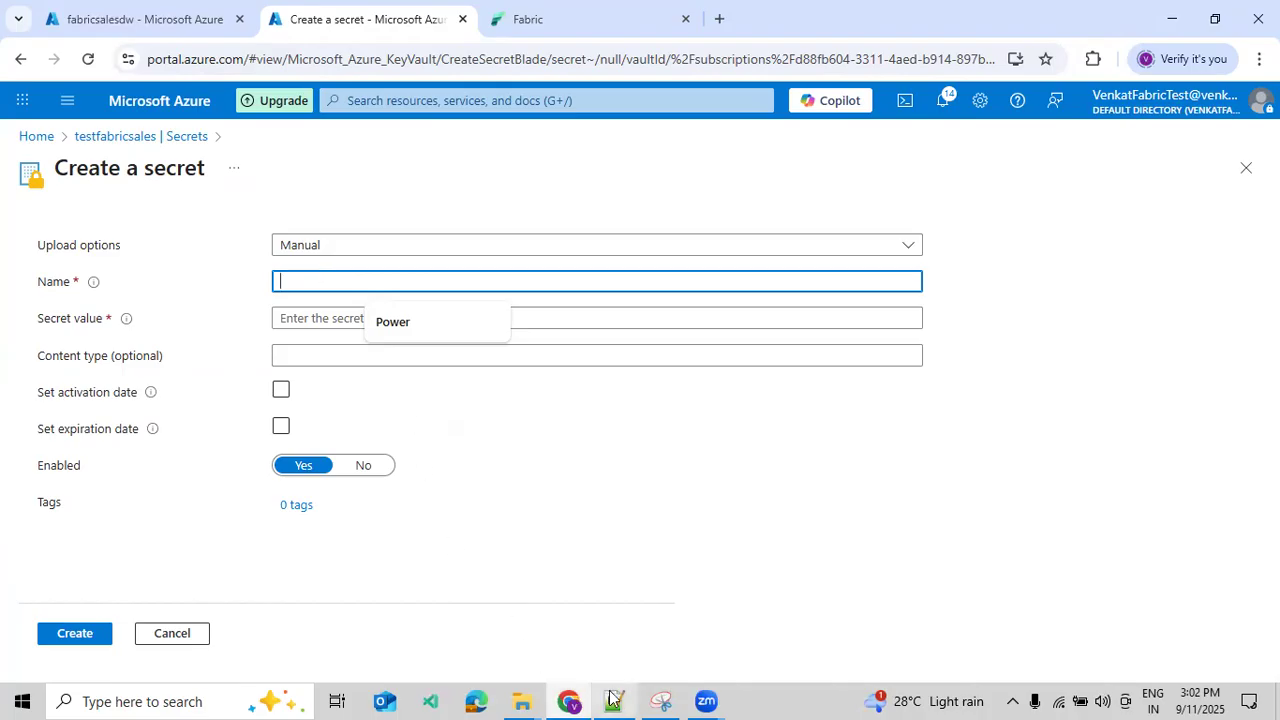
- Copy the service principal key from the Notepad++ notes and paste it as the new secret's value in the Azure portal
mouse_move(613, 697)
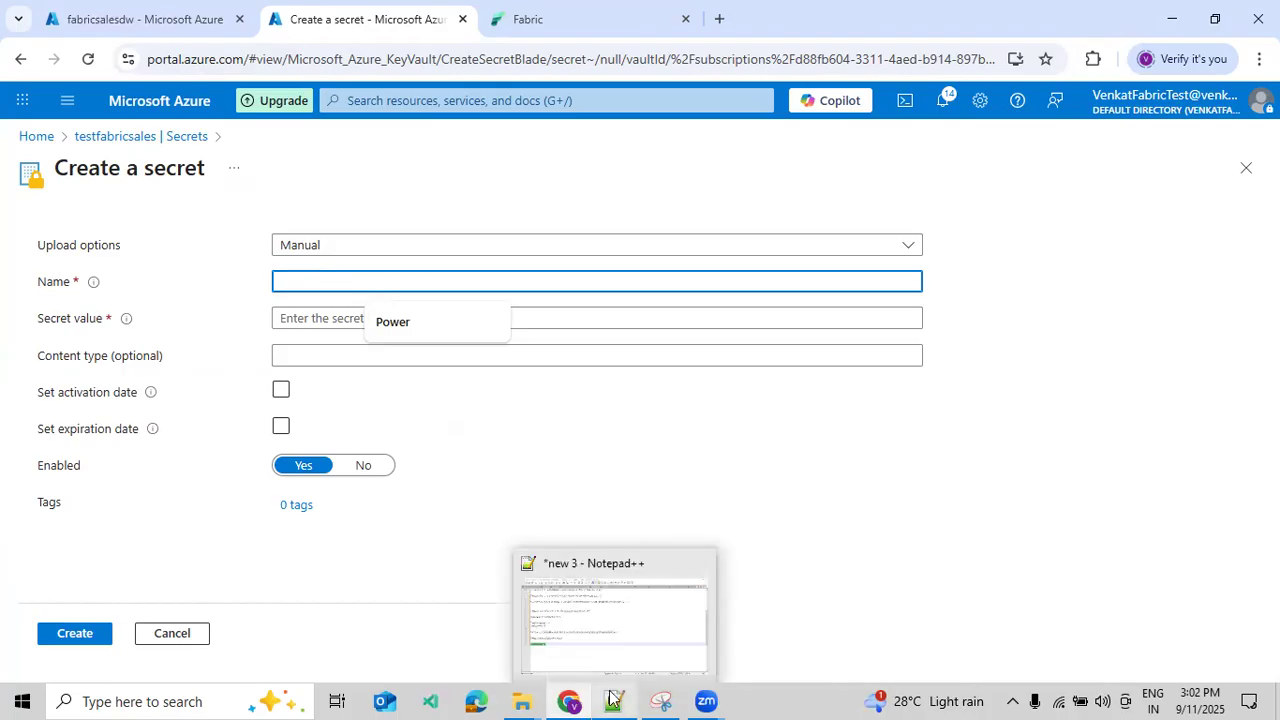
left_click(613, 697)
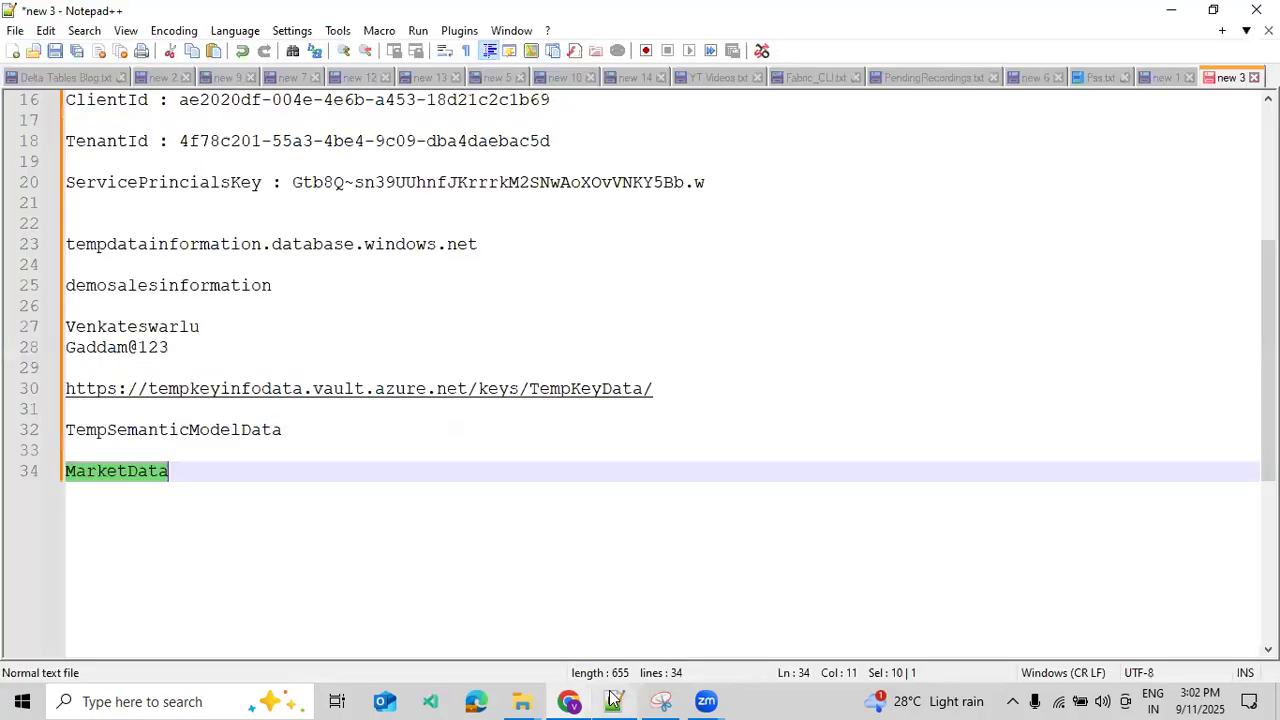
scroll(874, 374, "up", 5)
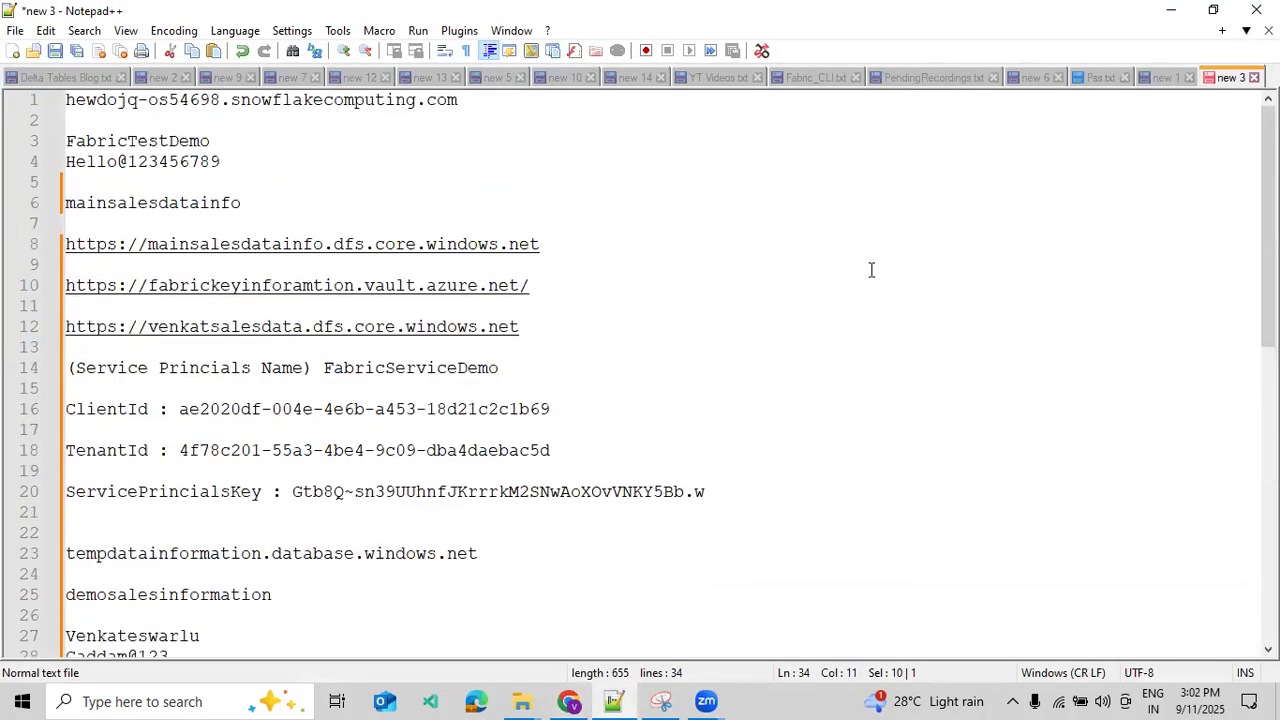
left_click_drag(291, 491, 711, 490)
key("ctrl+c")
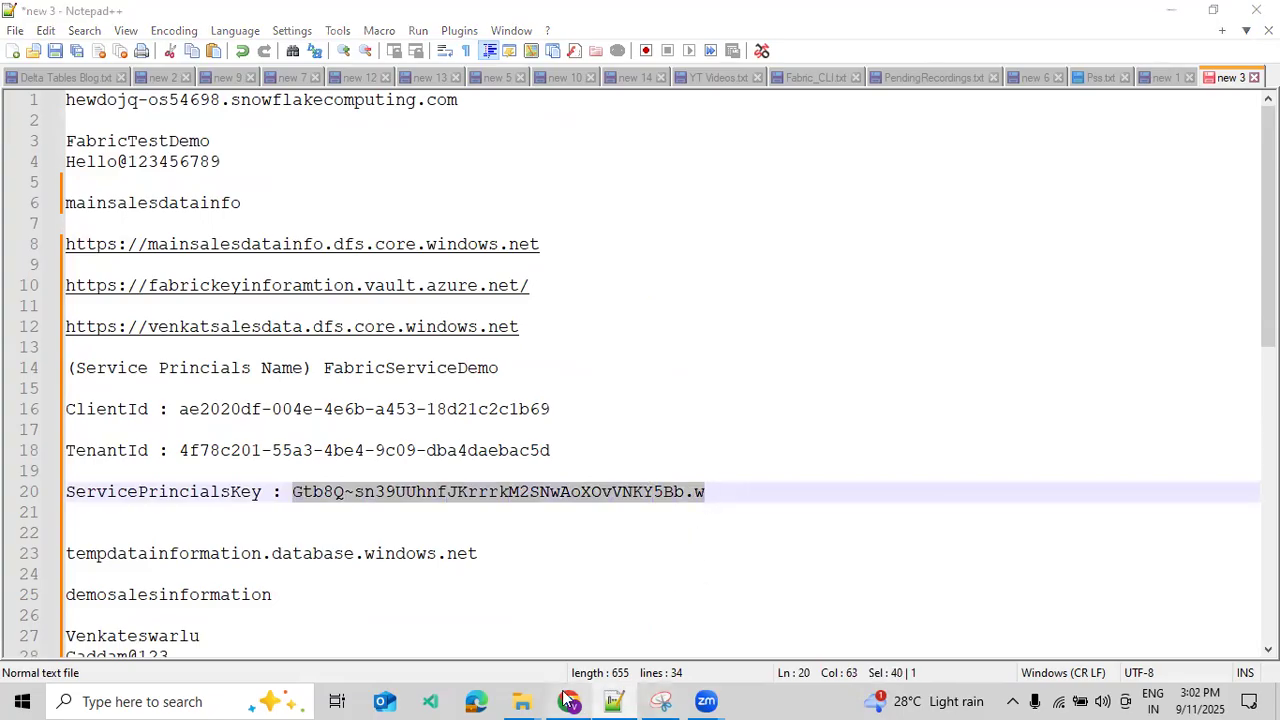
left_click(568, 701)
key("ctrl+v")
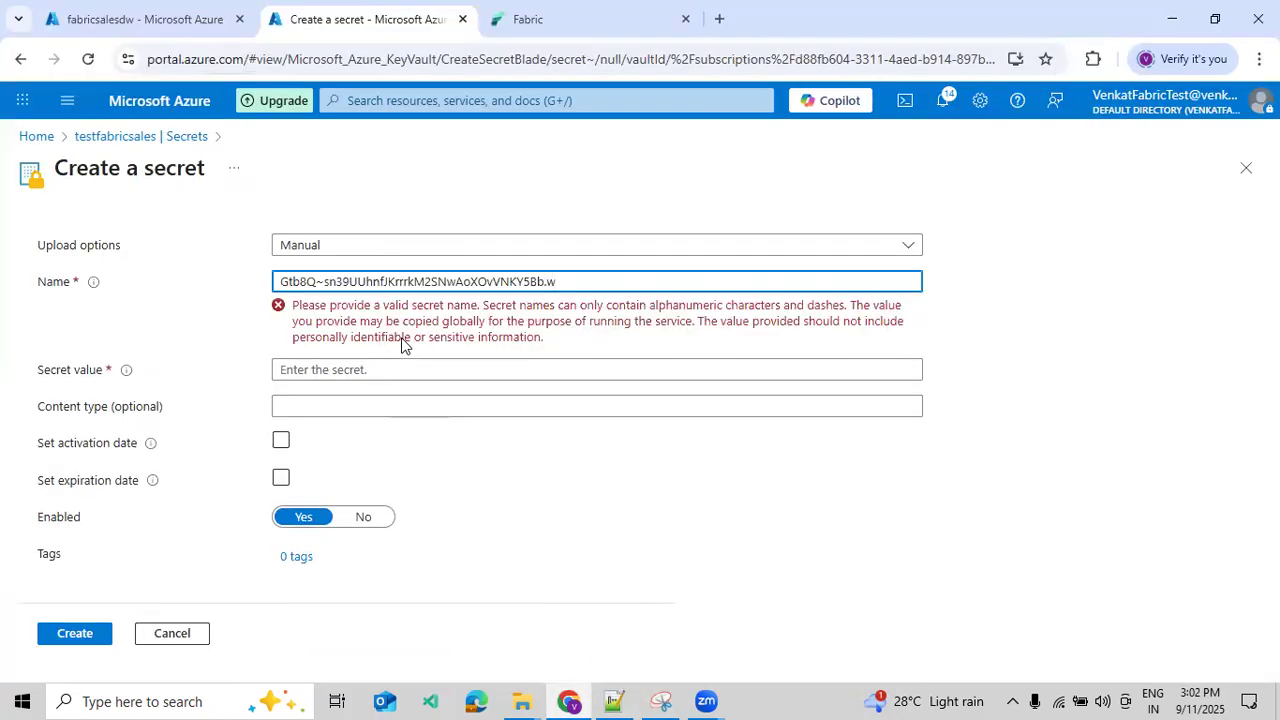
key("ctrl+z")
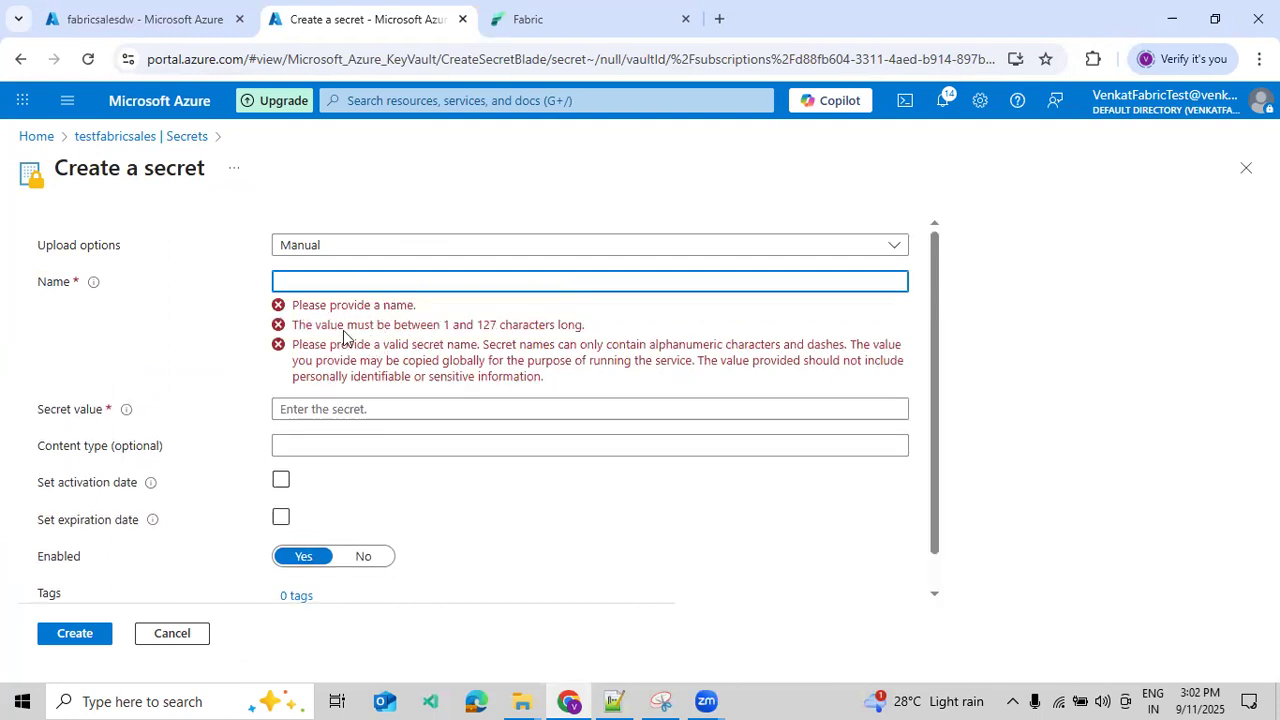
left_click(342, 408)
key("ctrl+v")
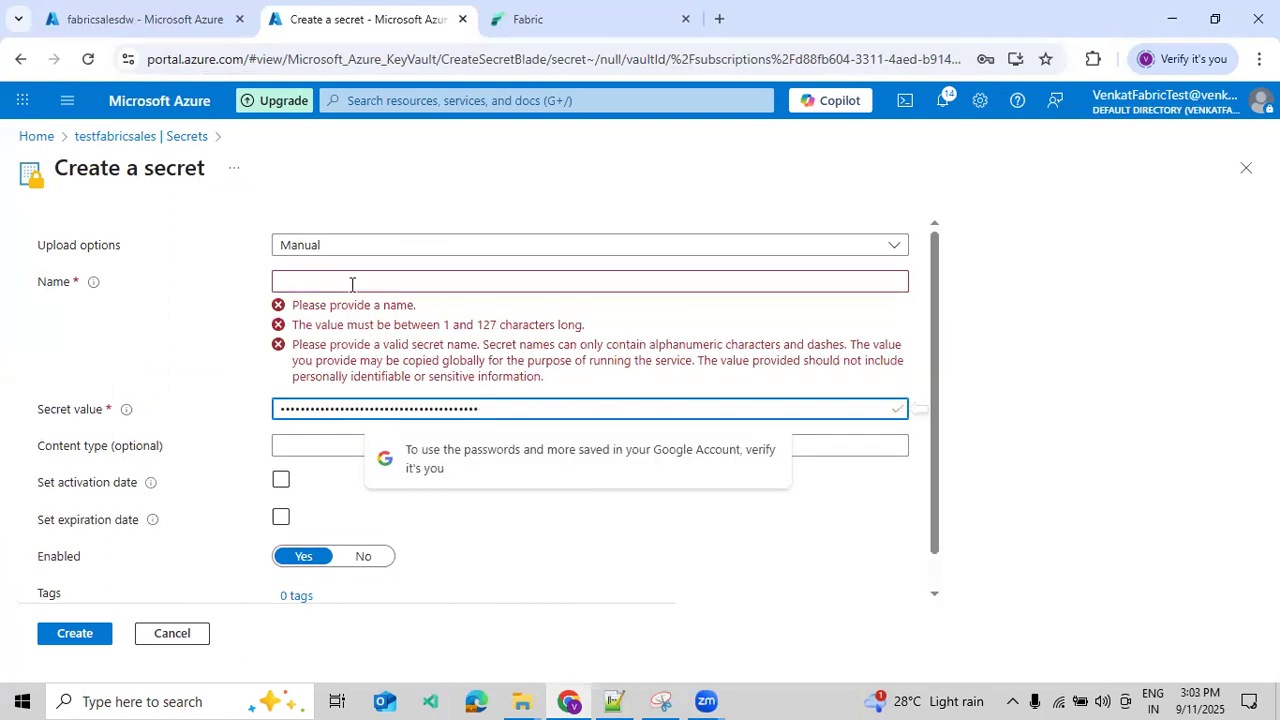
- Name the secret SecretData, create it, and dismiss the browser's offer to save the password
left_click(353, 280)
type("CLie")
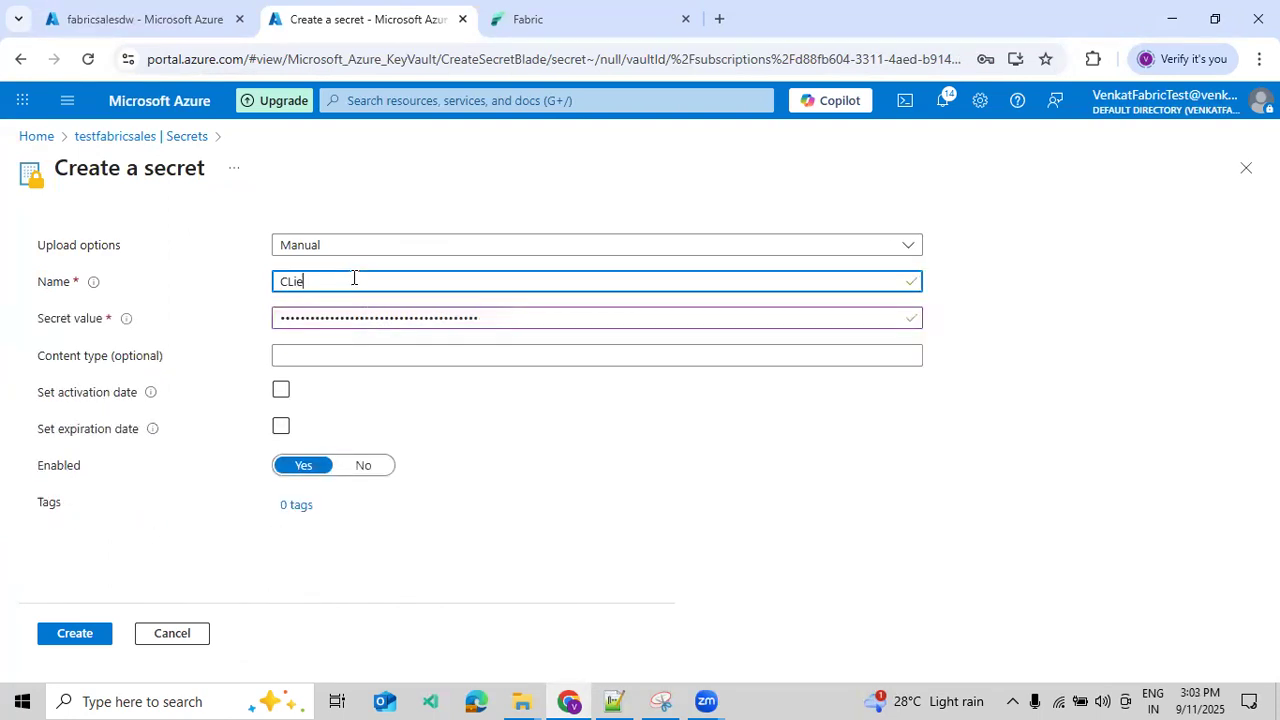
type("SecretData")
left_click(80, 633)
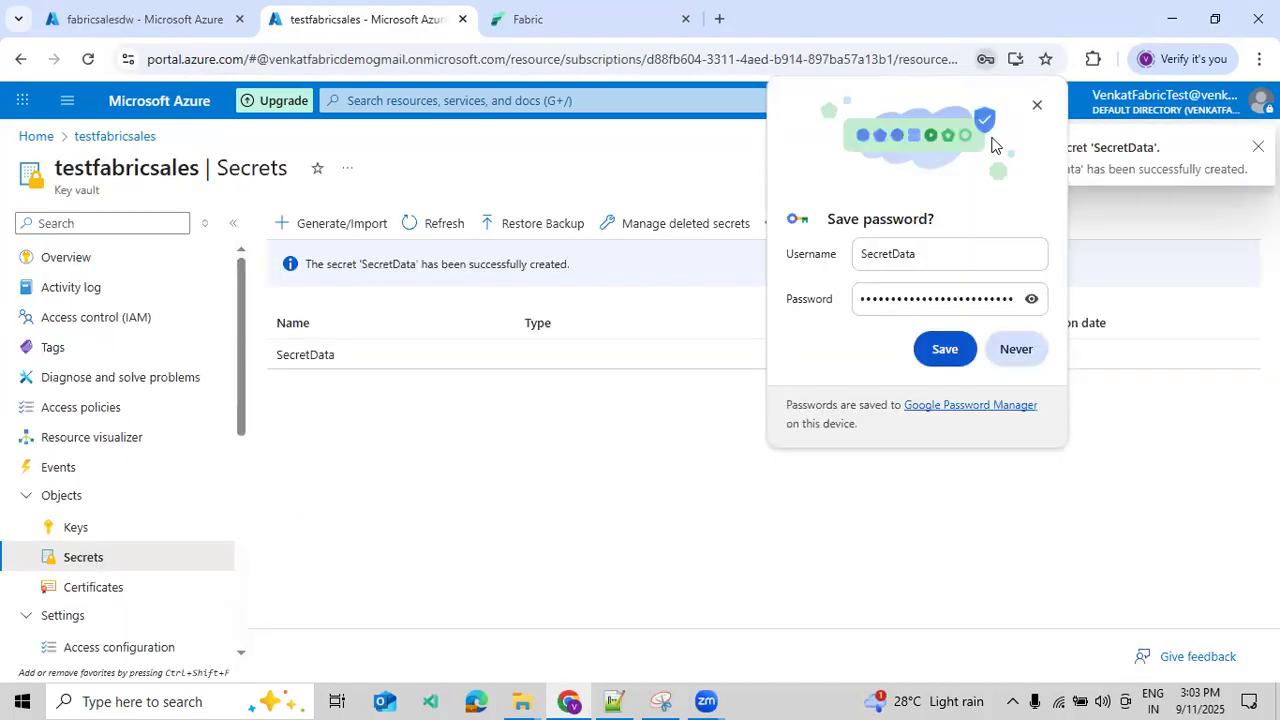
left_click(1037, 105)
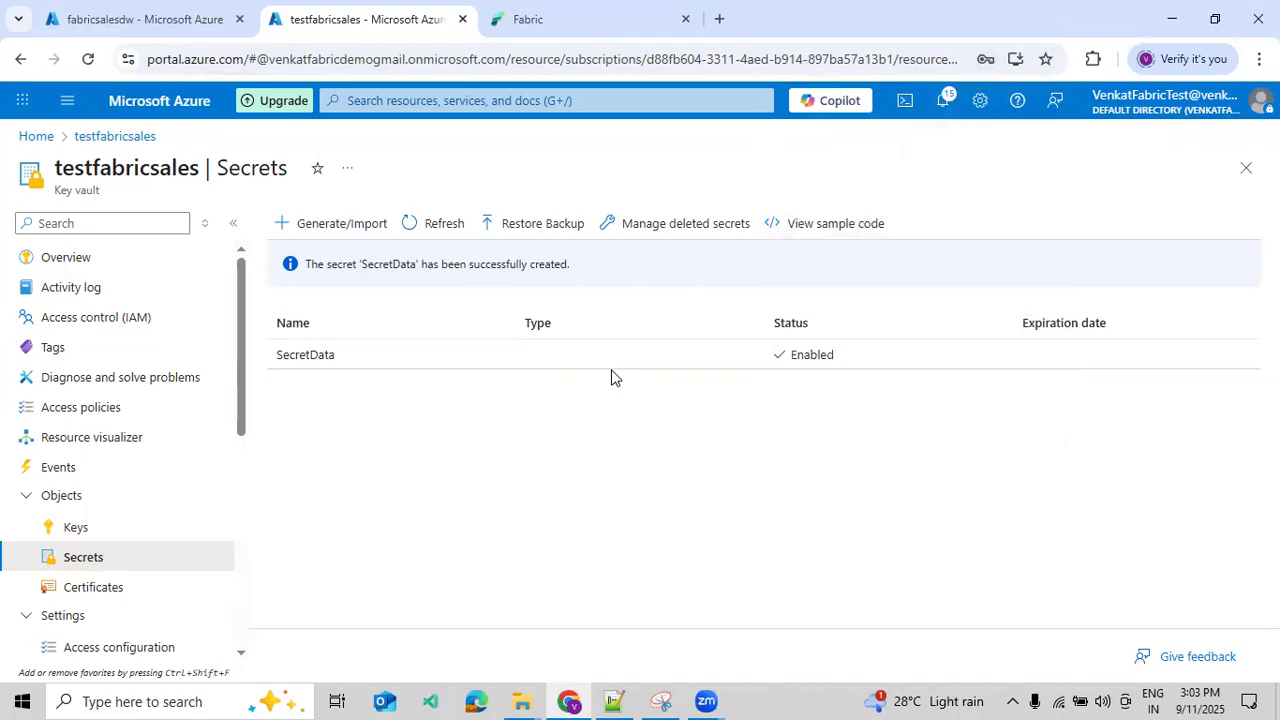
- Switch to Fabric, open the SalesLHD lakehouse, and start a new shortcut under Files with Azure Data Lake Storage Gen2 as source
left_click(563, 25)
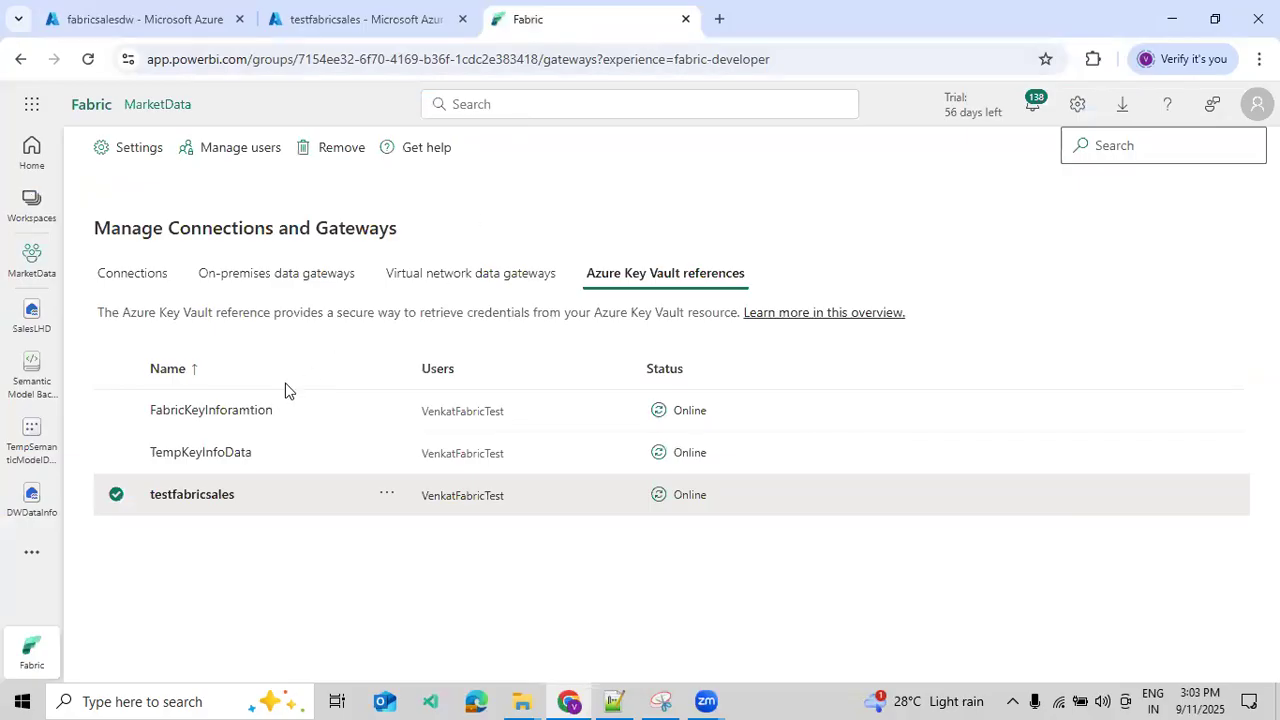
left_click(28, 335)
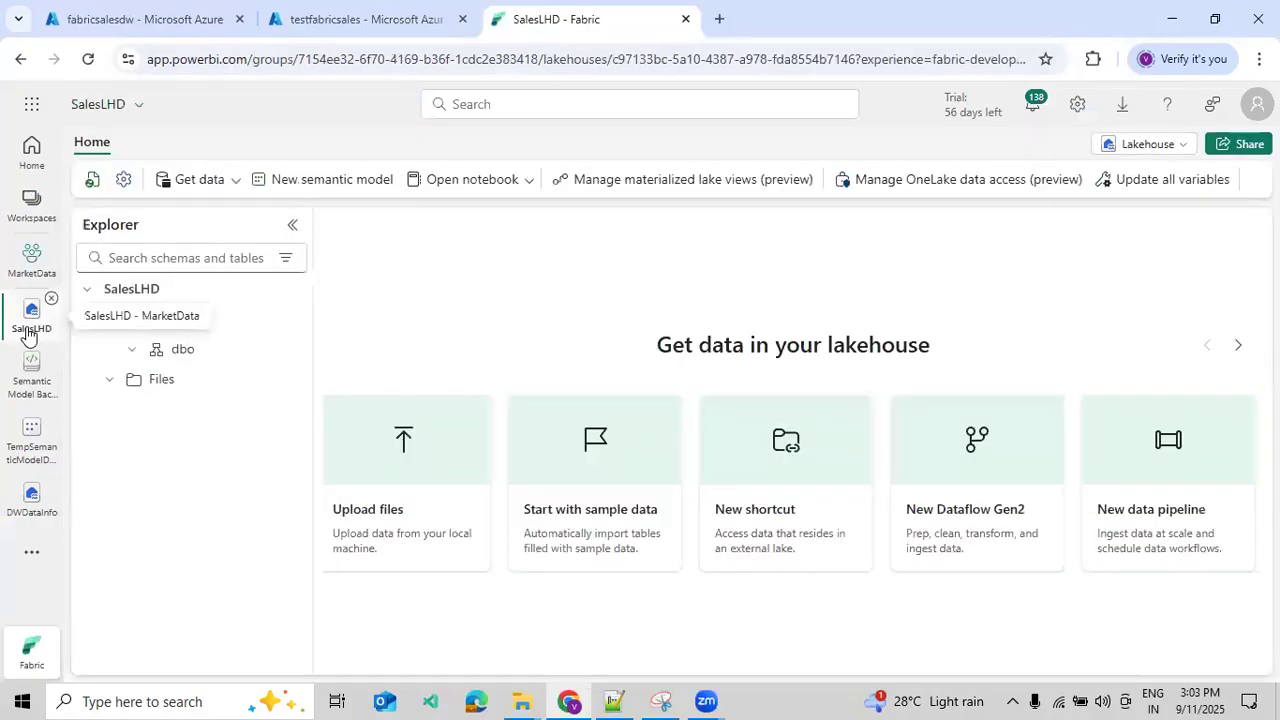
left_click(198, 392)
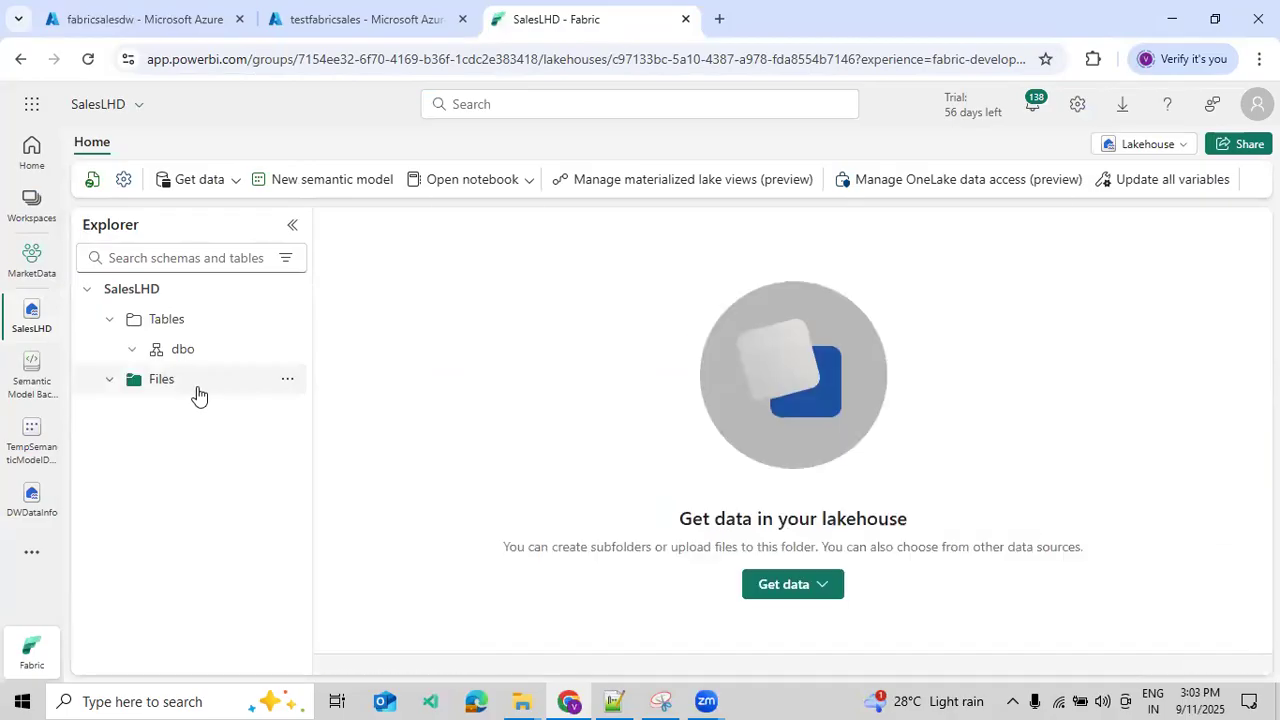
left_click(288, 380)
left_click(320, 411)
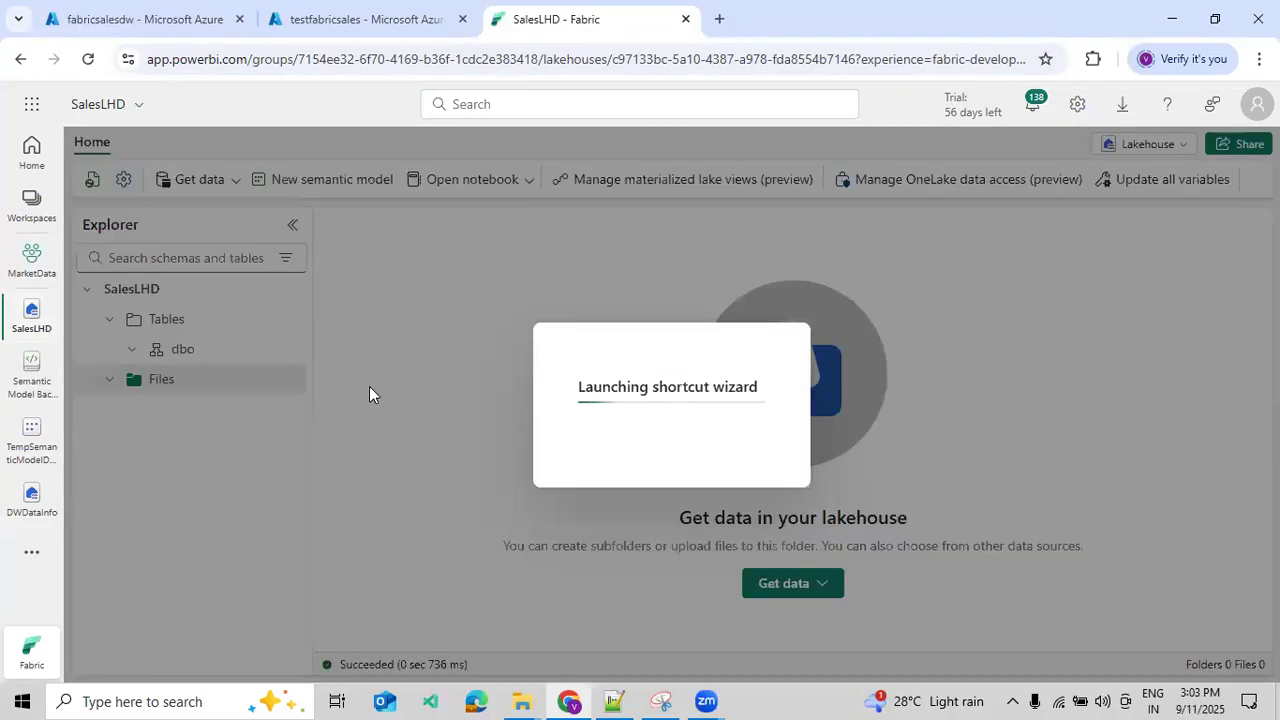
left_click(1055, 523)
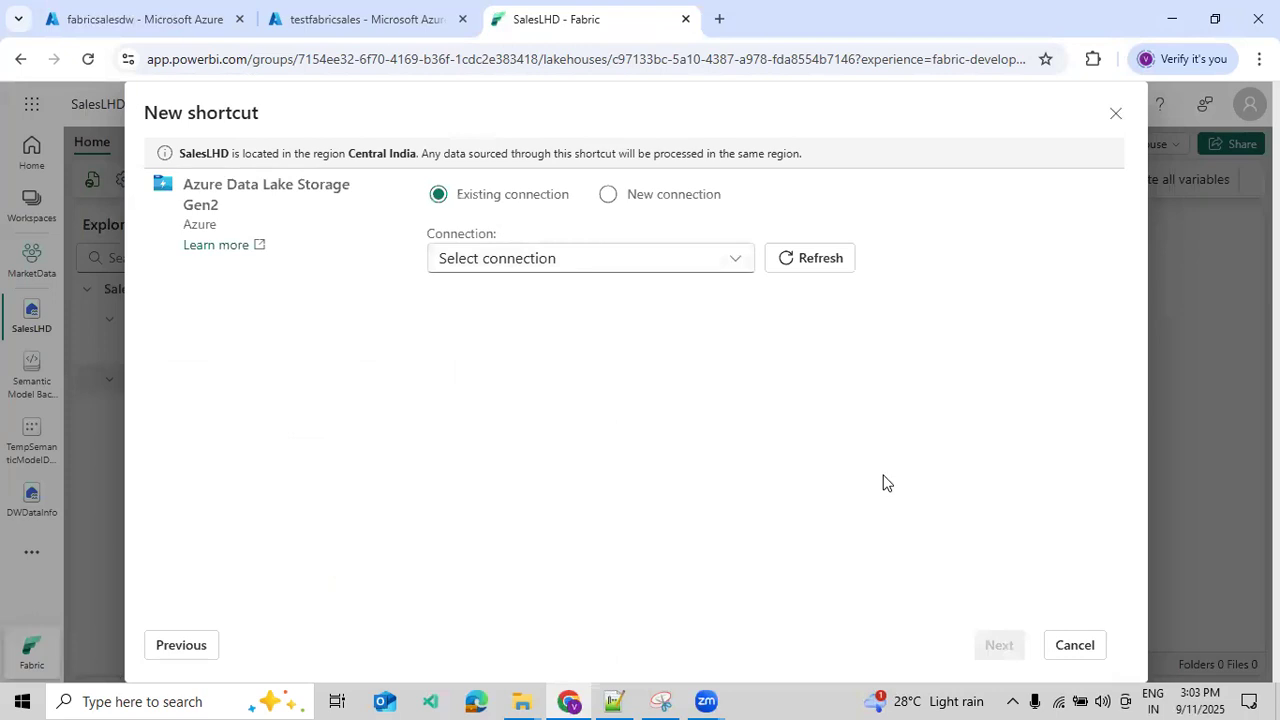
left_click(614, 199)
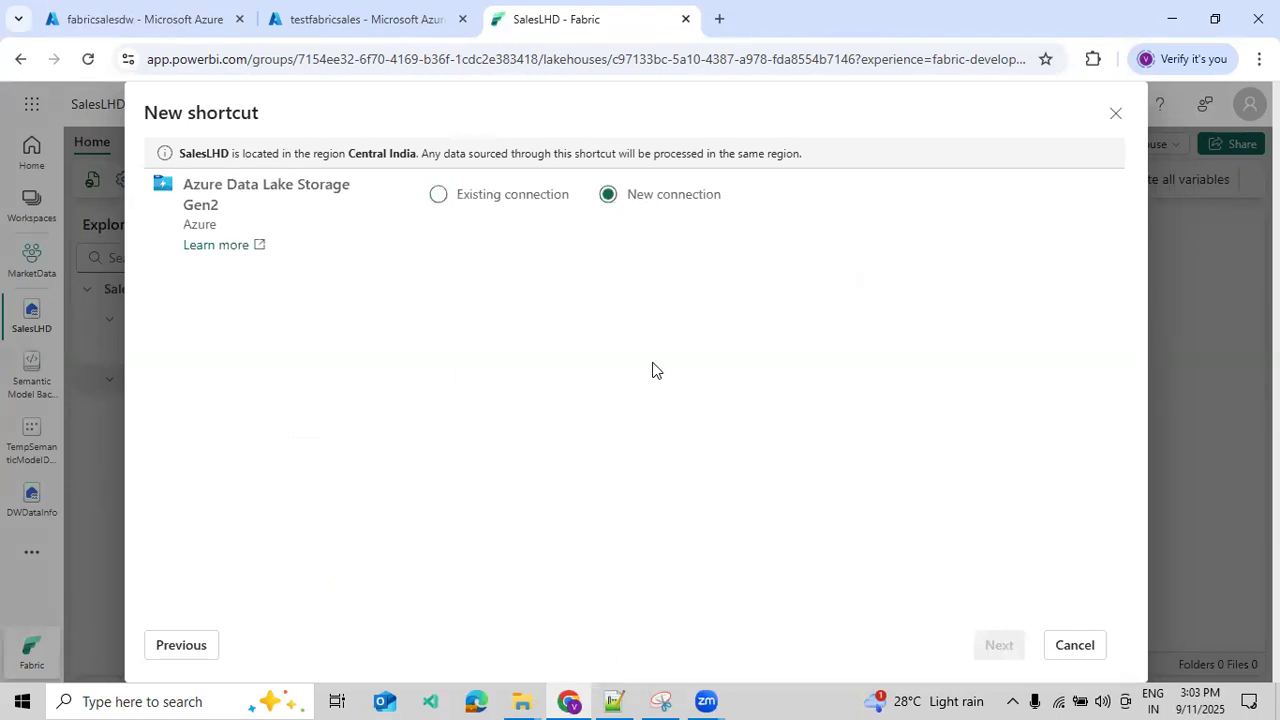
left_click(613, 701)
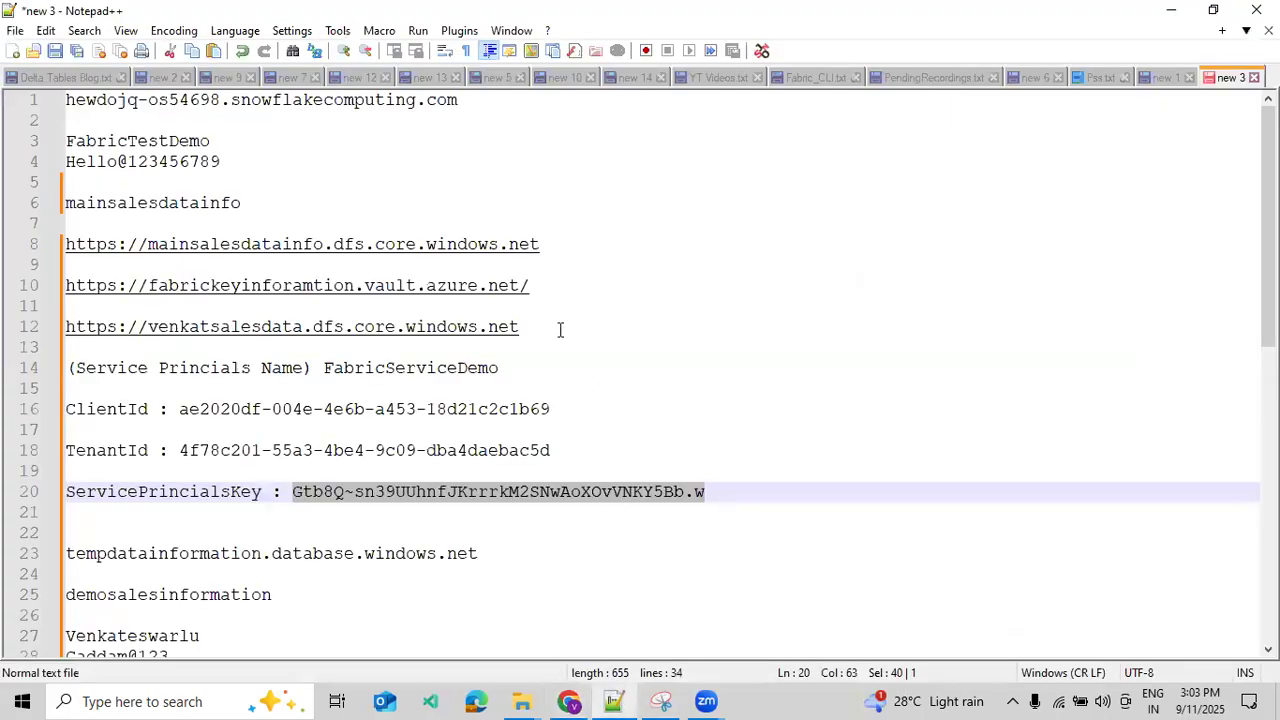
left_click_drag(538, 327, 30, 338)
key("ctrl+c")
left_click(570, 701)
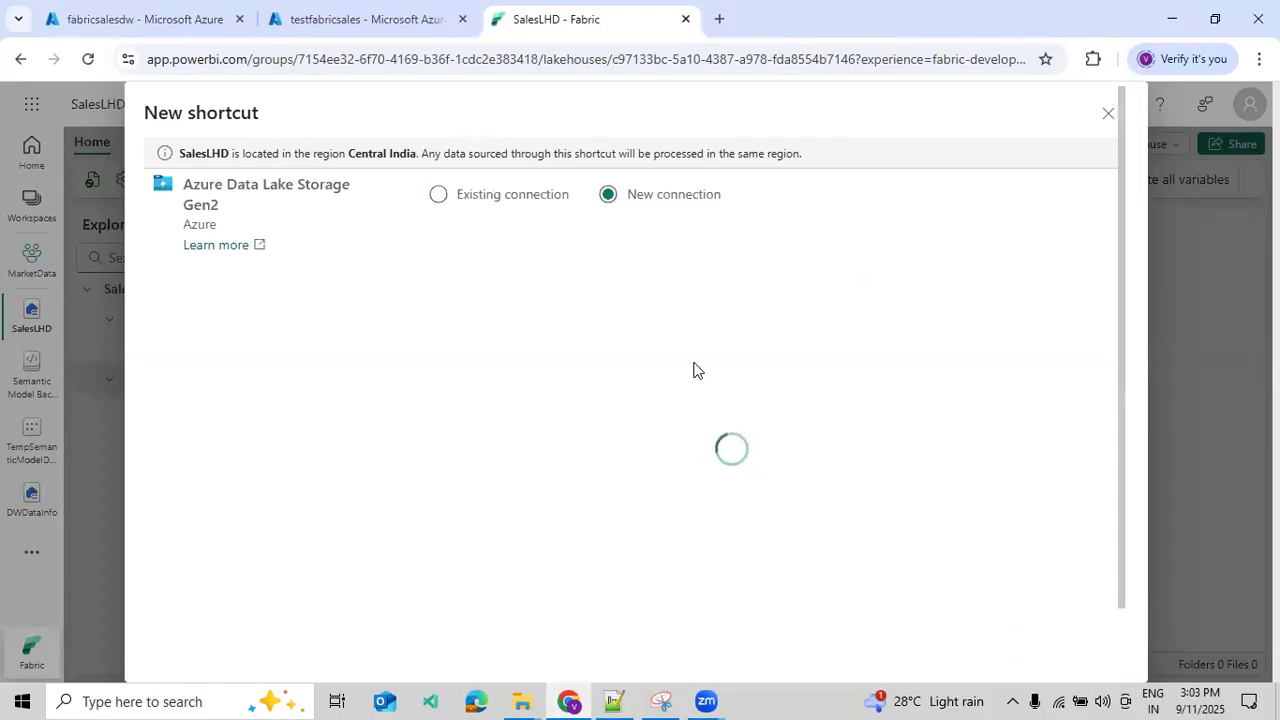
left_click(576, 289)
key("ctrl+v")
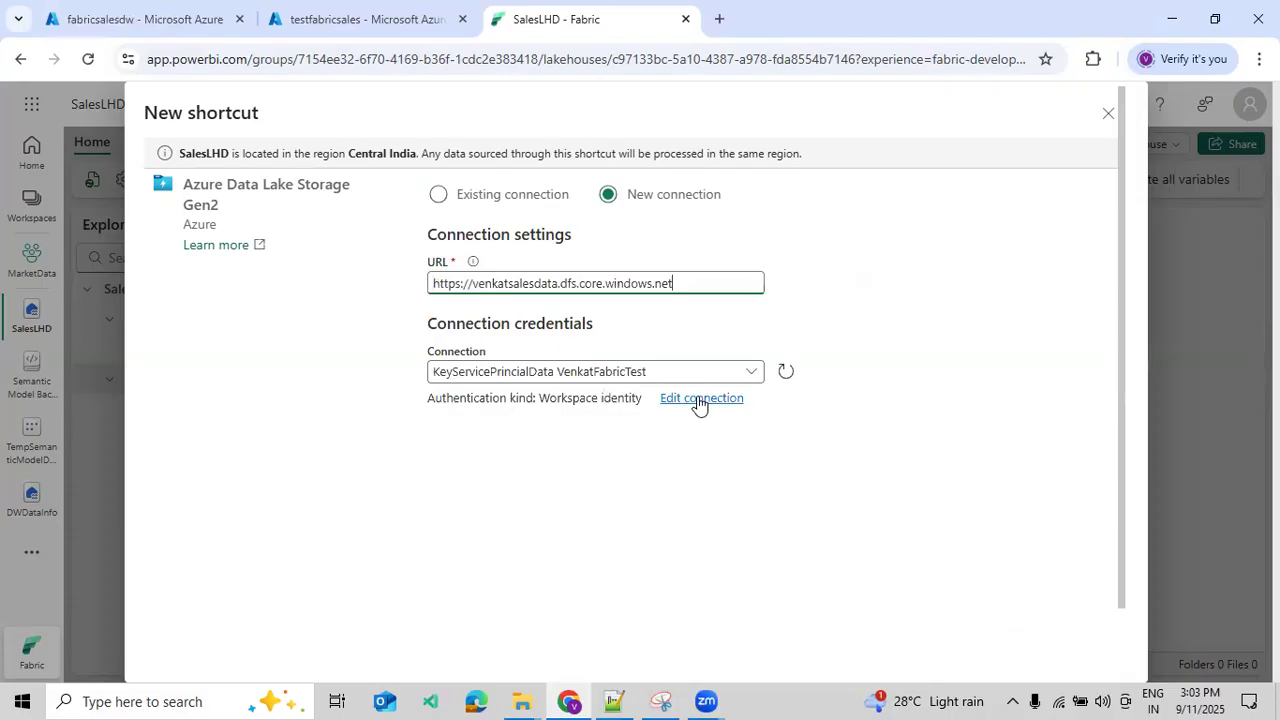
- Edit the shortcut's connection credentials and set the authentication kind to Service principal
left_click(699, 399)
left_click(593, 470)
left_click(513, 561)
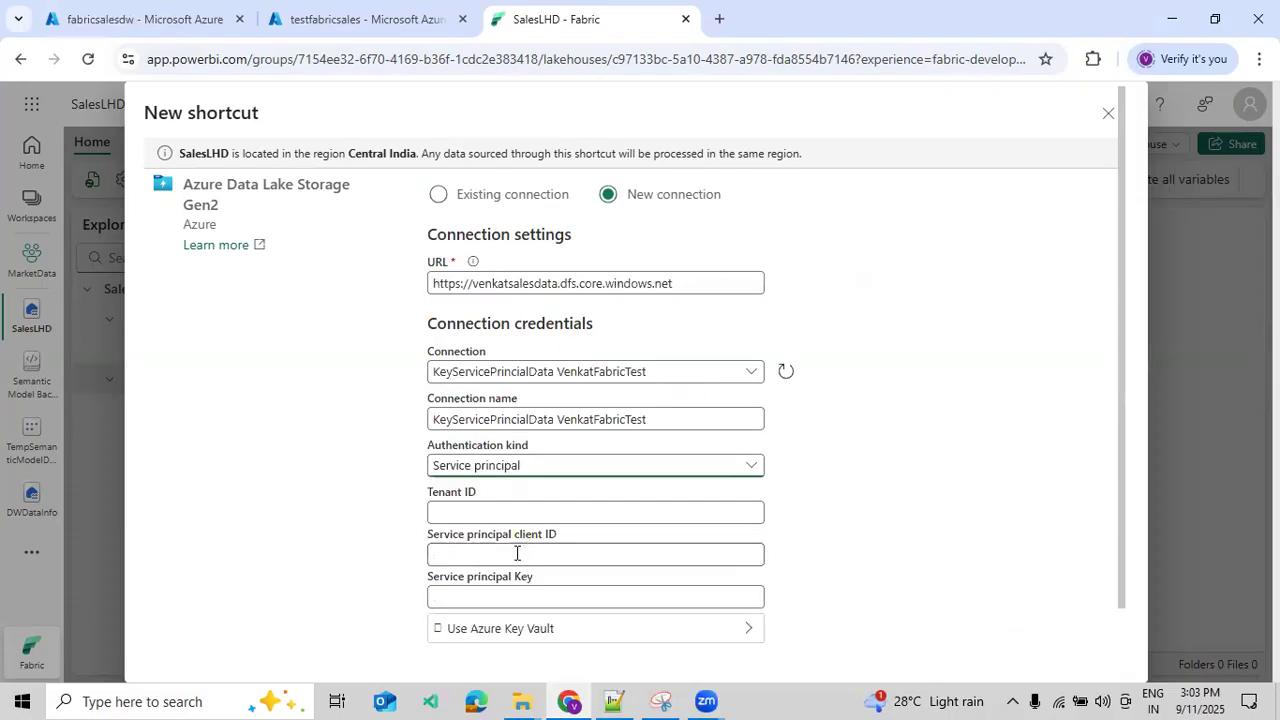
scroll(527, 462, "down", 1)
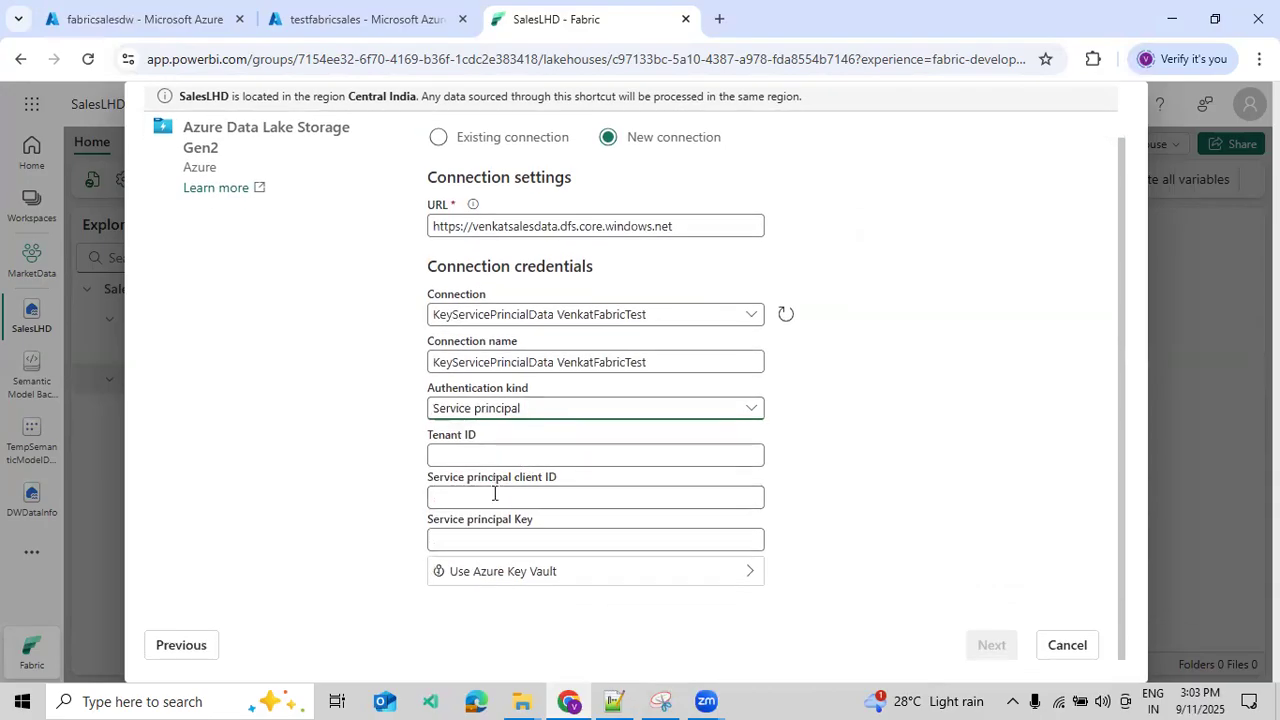
- Copy the tenant ID from the Notepad++ notes into the connection's Tenant ID field
left_click(613, 701)
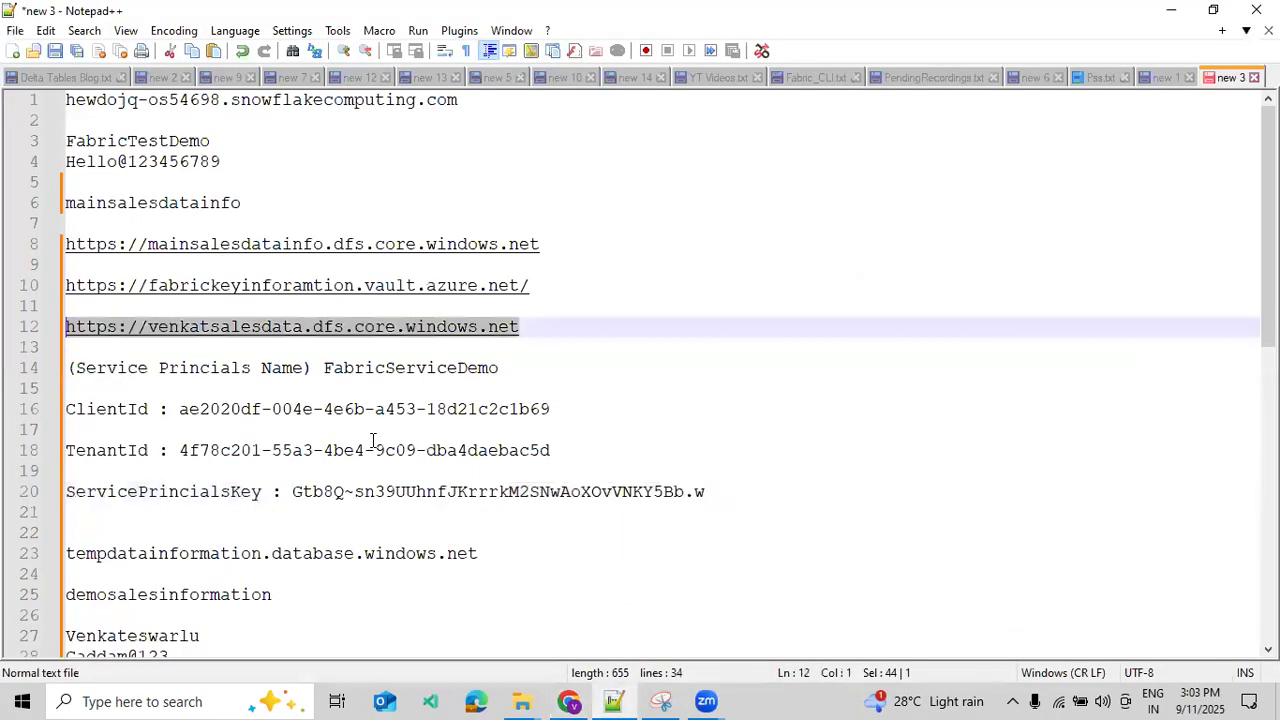
left_click_drag(181, 450, 551, 451)
key("ctrl+c")
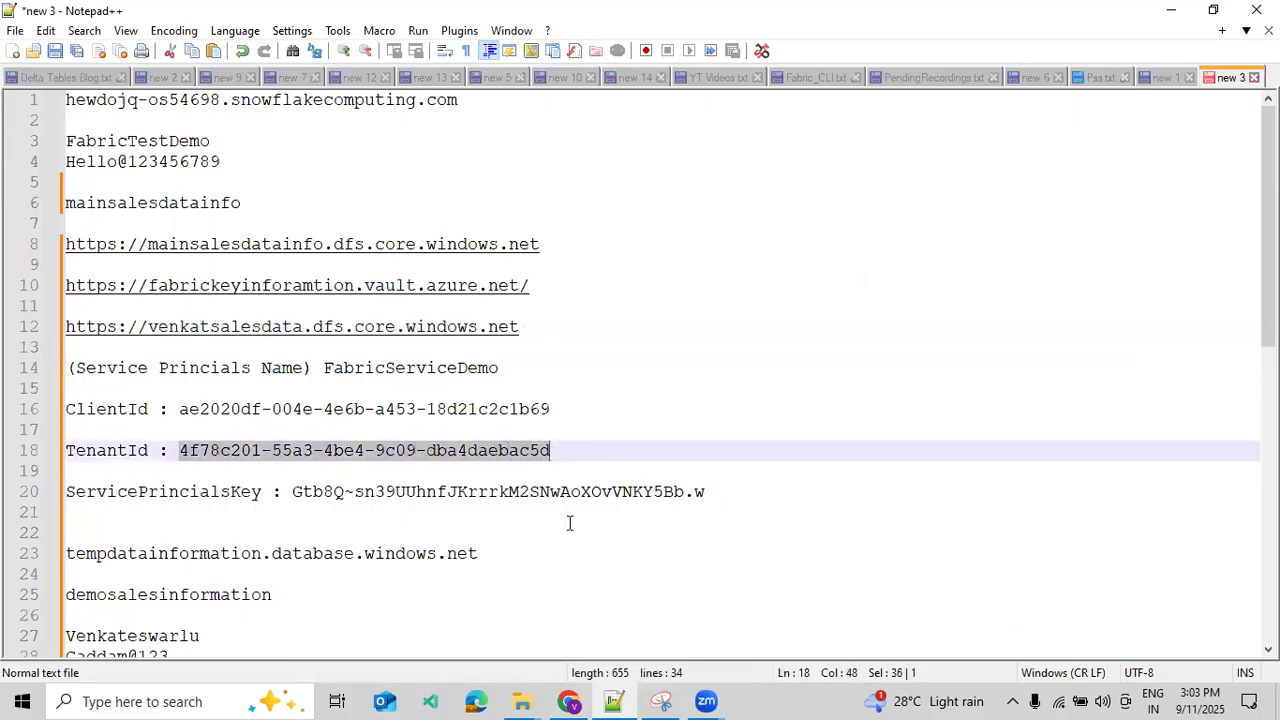
left_click(568, 701)
left_click(566, 456)
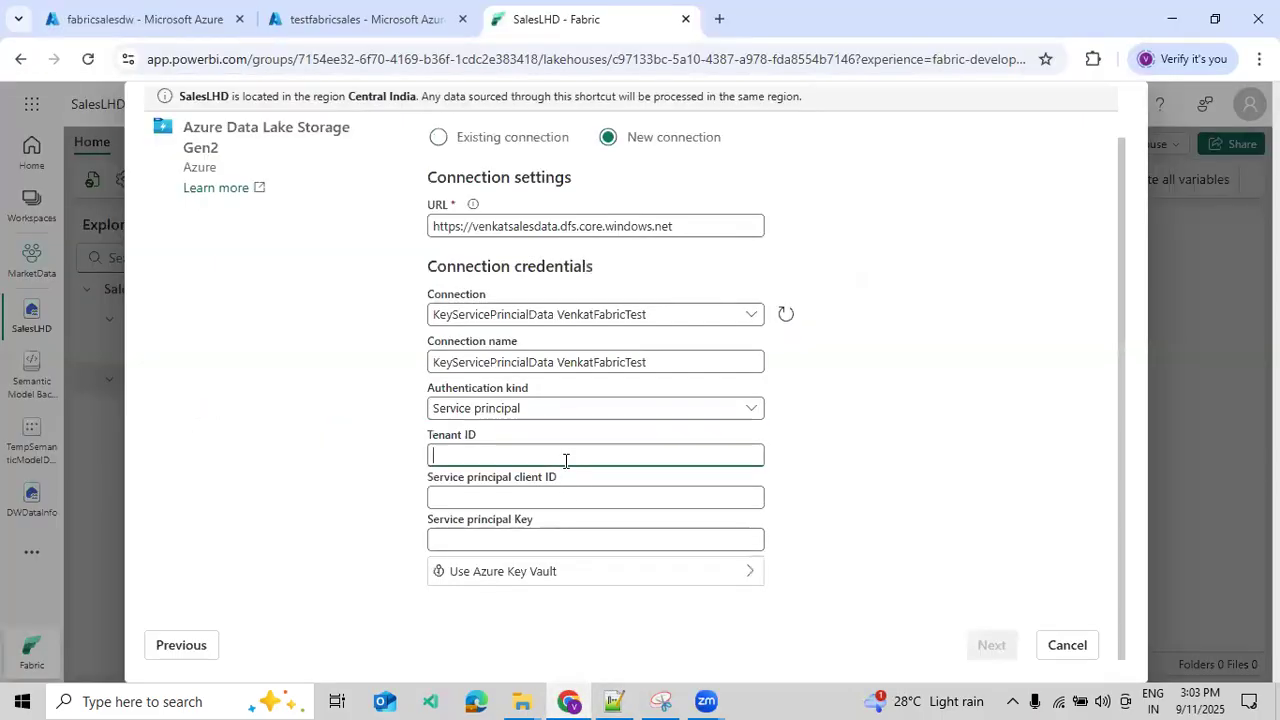
key("ctrl+v")
- Copy the client ID from the Notepad++ notes into the connection's Service principal client ID field
left_click(613, 701)
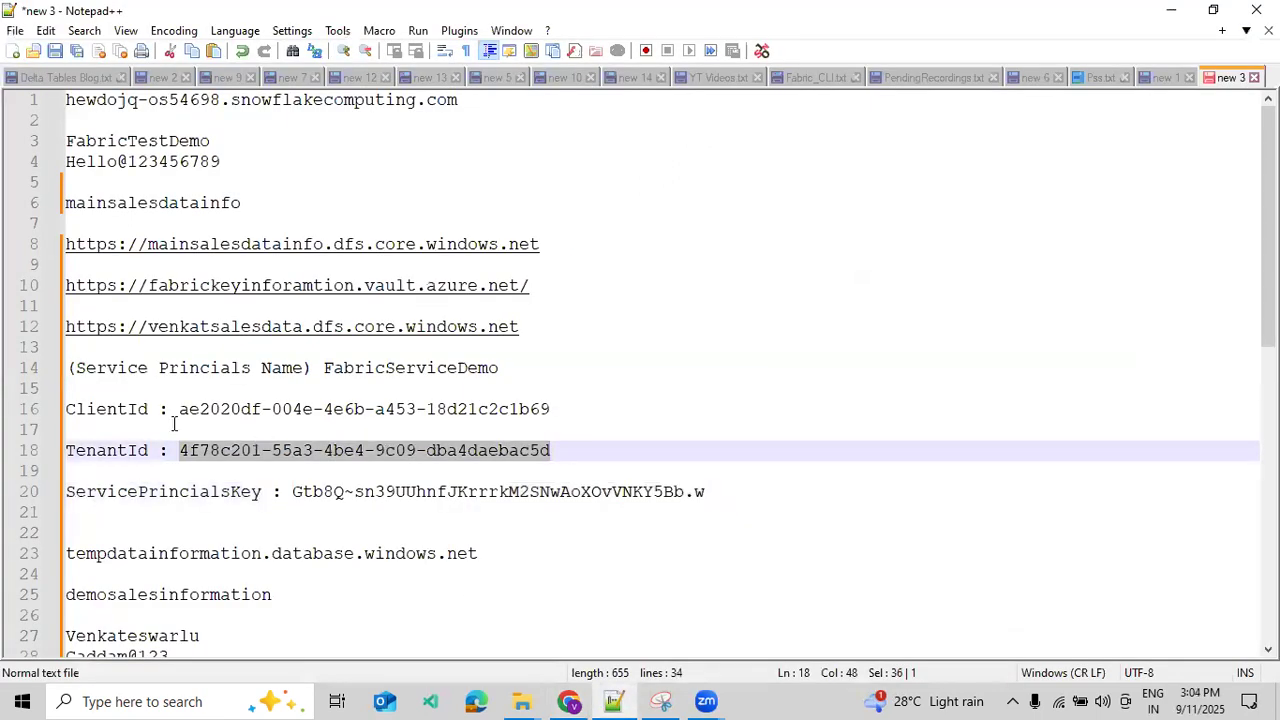
left_click_drag(178, 410, 562, 409)
key("ctrl+c")
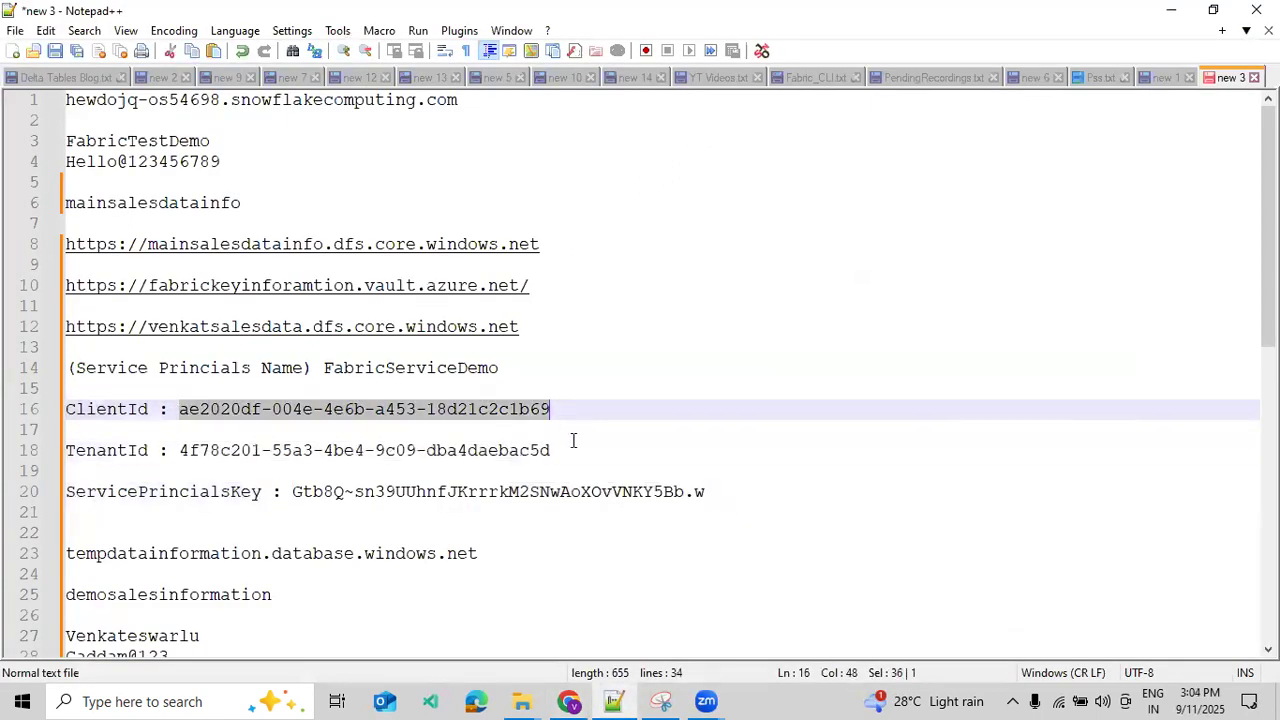
left_click(568, 701)
left_click(542, 500)
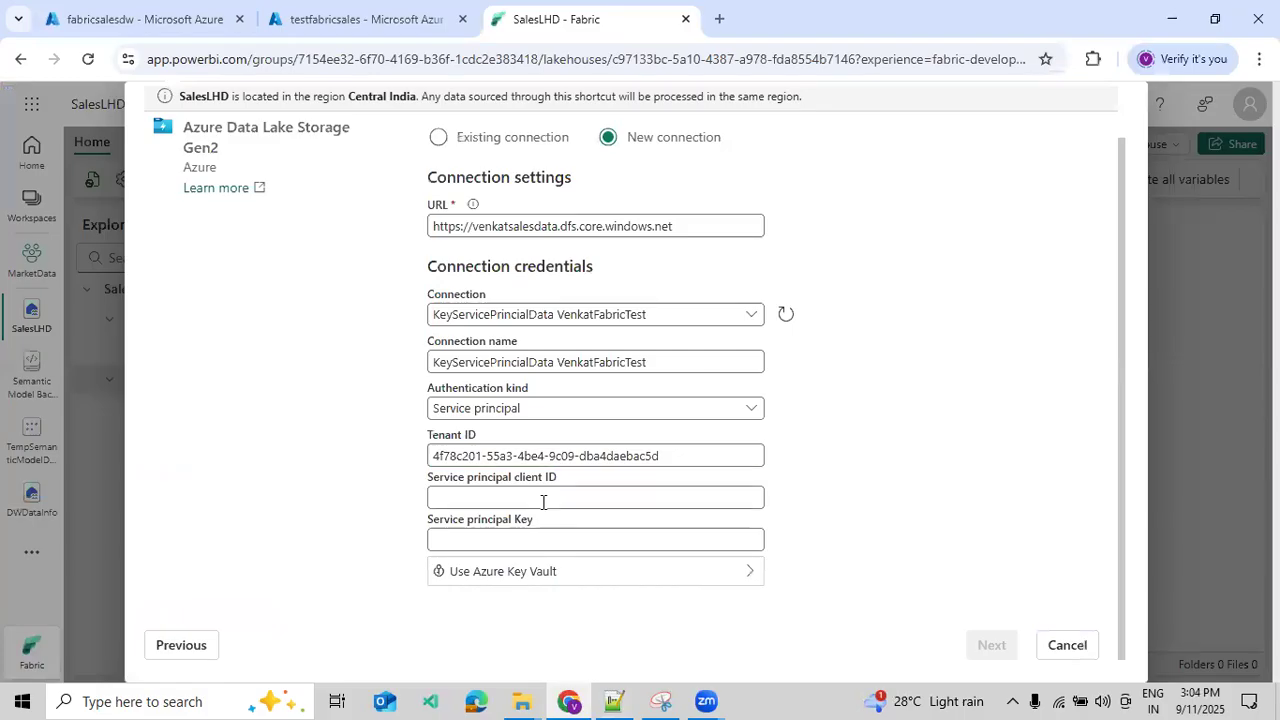
key("ctrl+v")
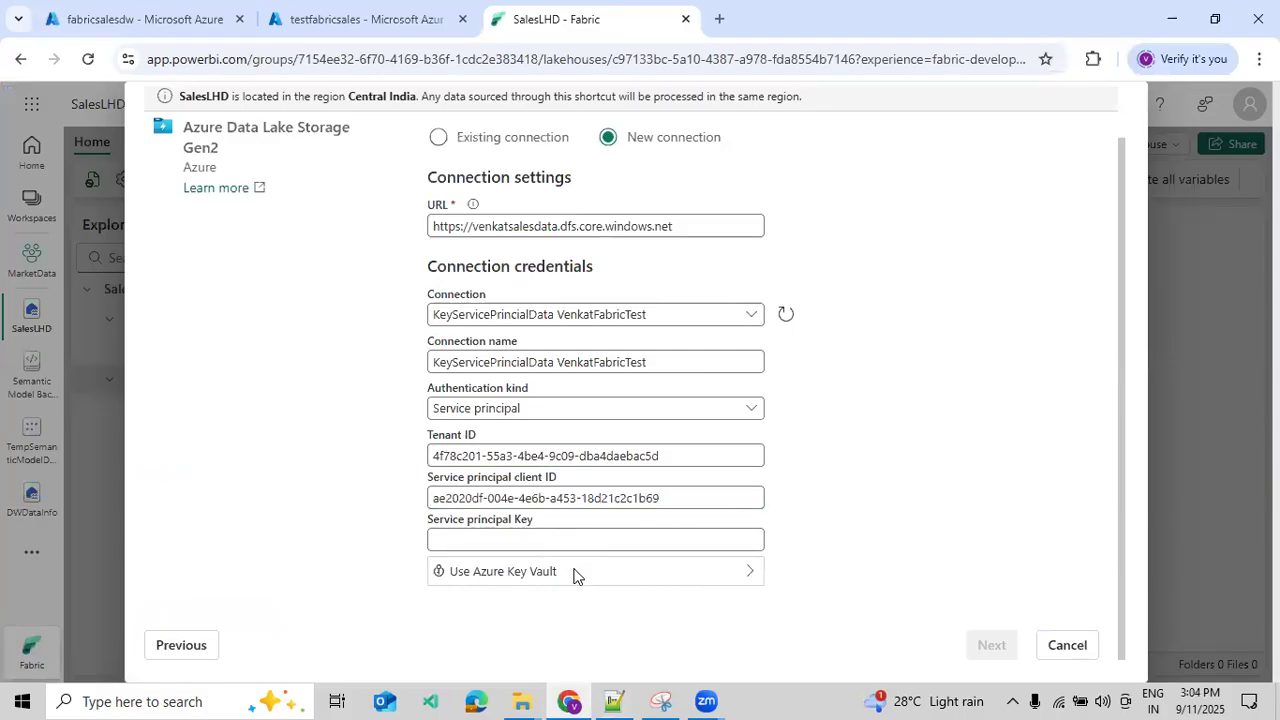
- Use Azure Key Vault for the service principal key, check the key vaults in the Azure portal, and choose the testfabricsales reference
left_click(748, 572)
left_click(716, 514)
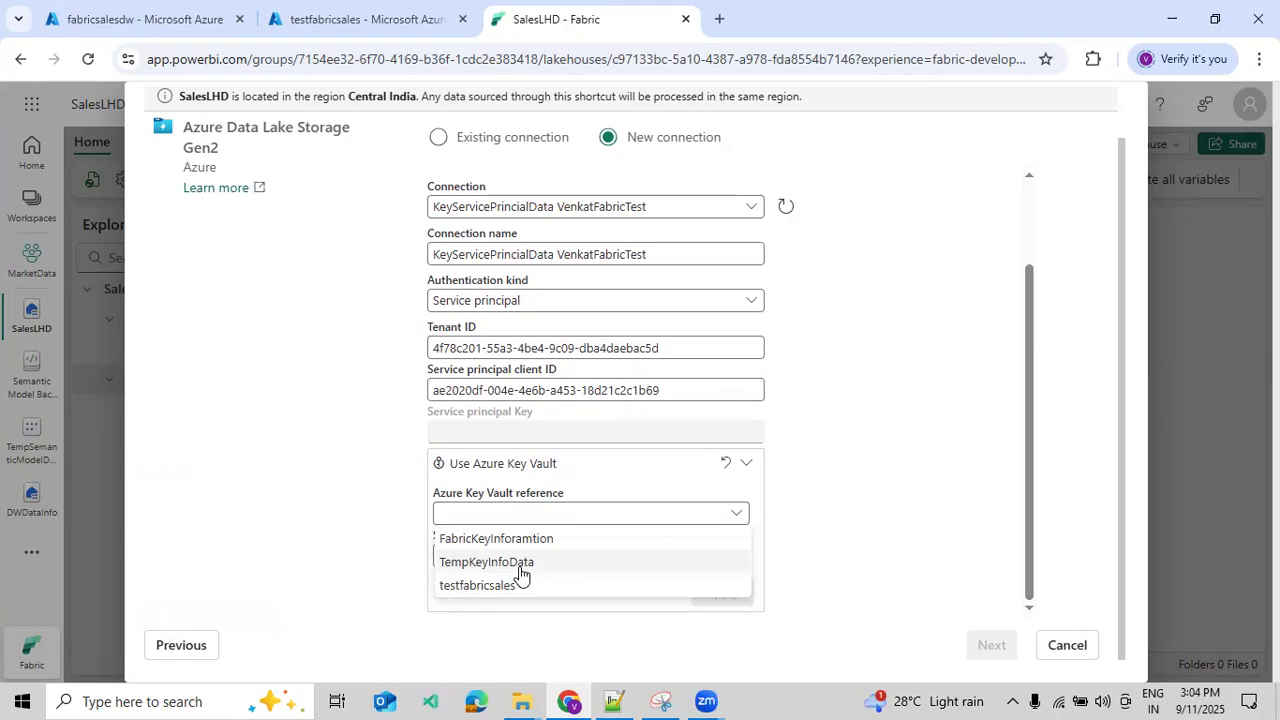
left_click(326, 20)
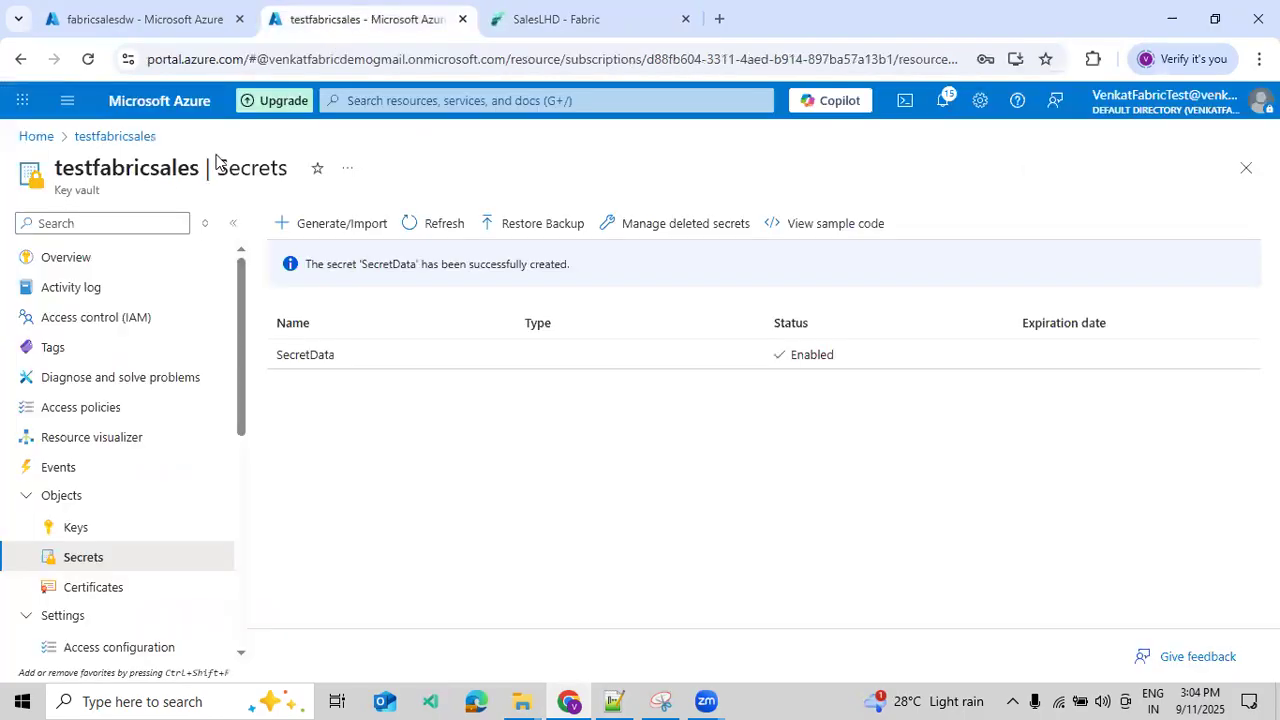
left_click(40, 140)
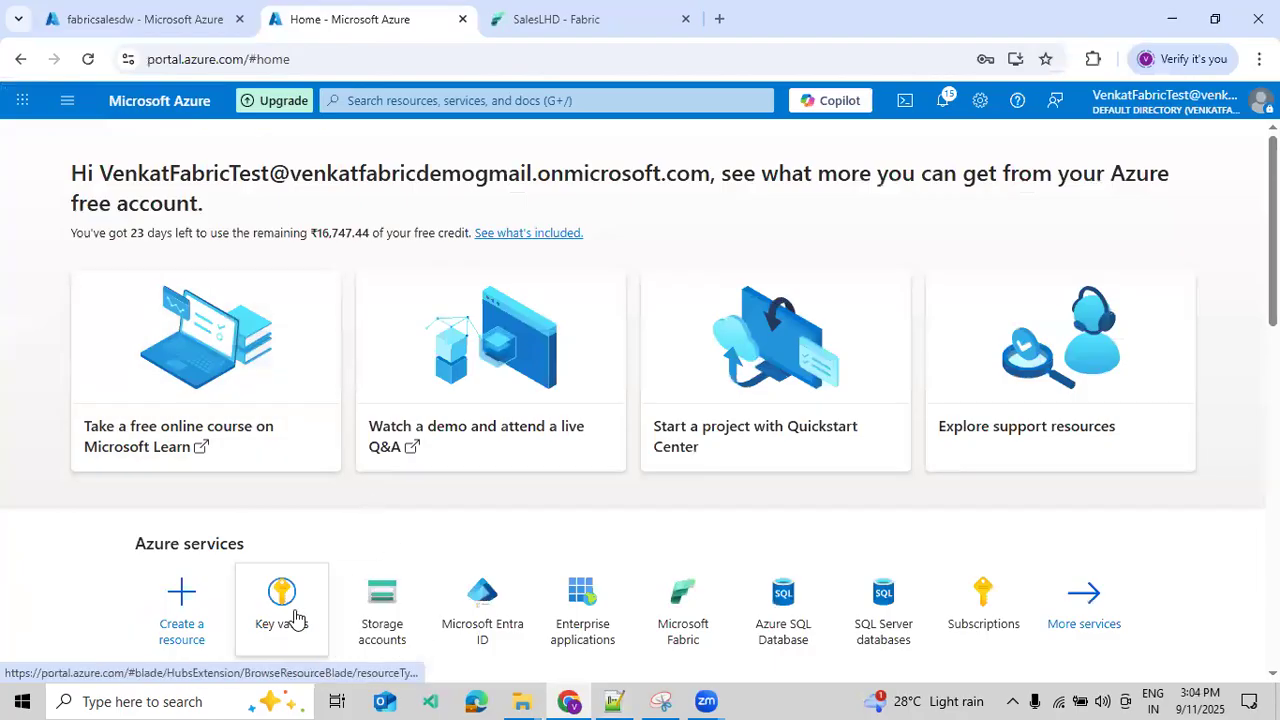
left_click(295, 617)
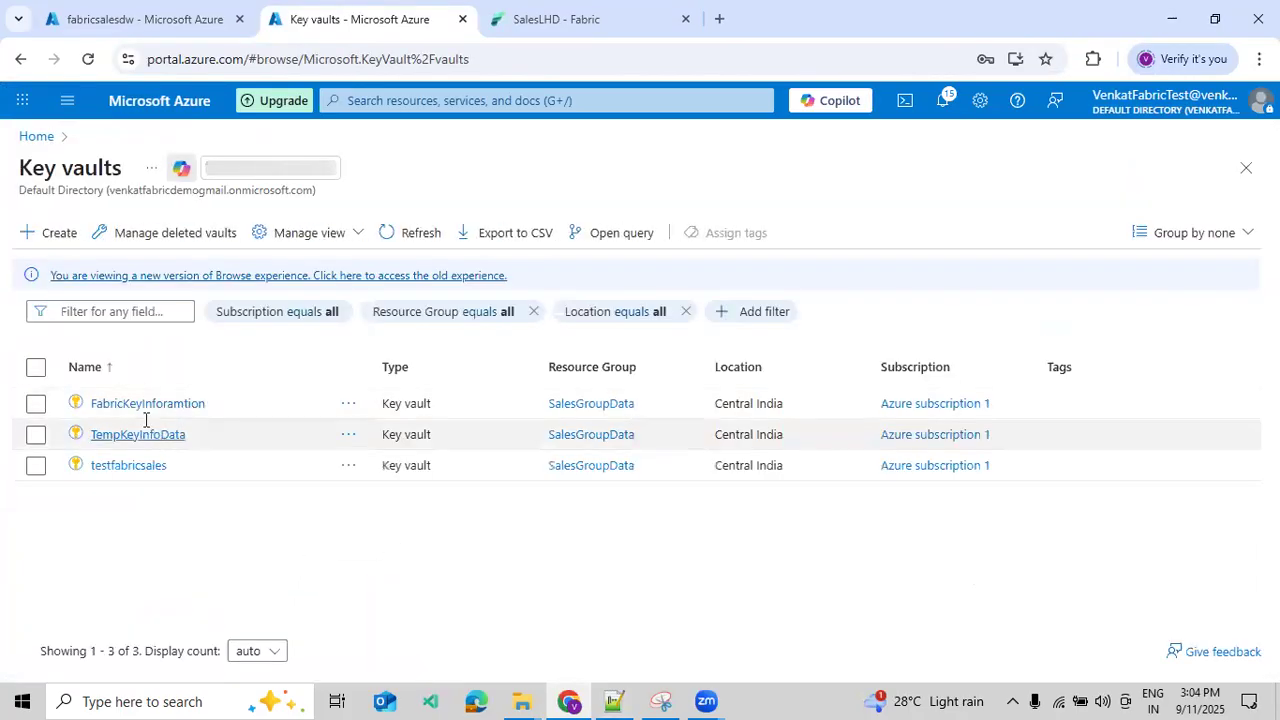
left_click(555, 32)
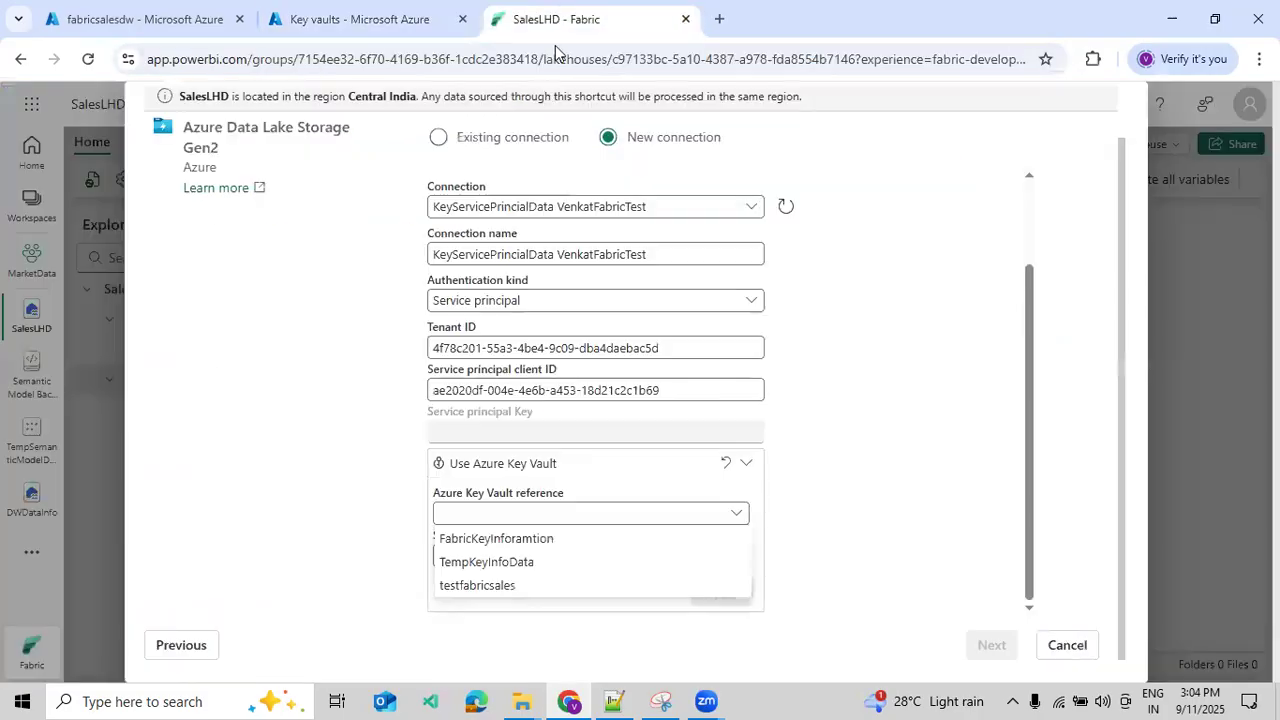
left_click(476, 587)
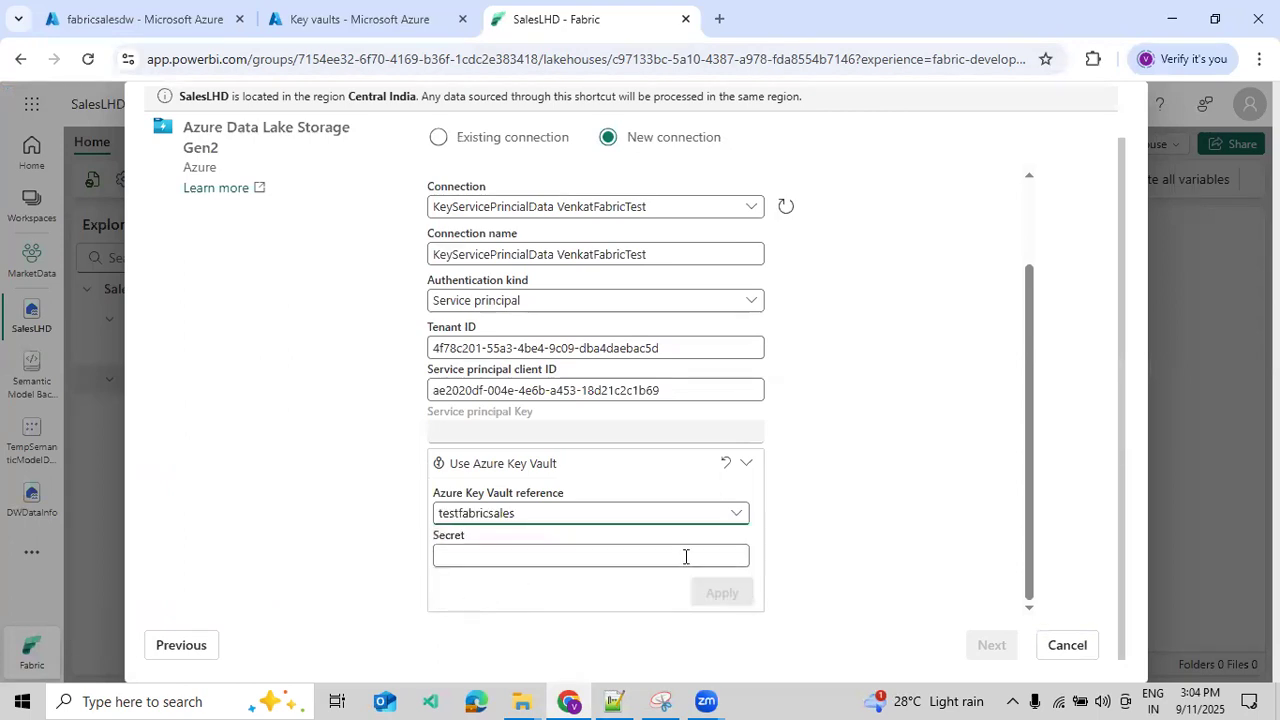
- Copy the secret name SecretData from the testfabricsales vault's secrets, apply it as the Key Vault secret, and continue with the connection
left_click(736, 554)
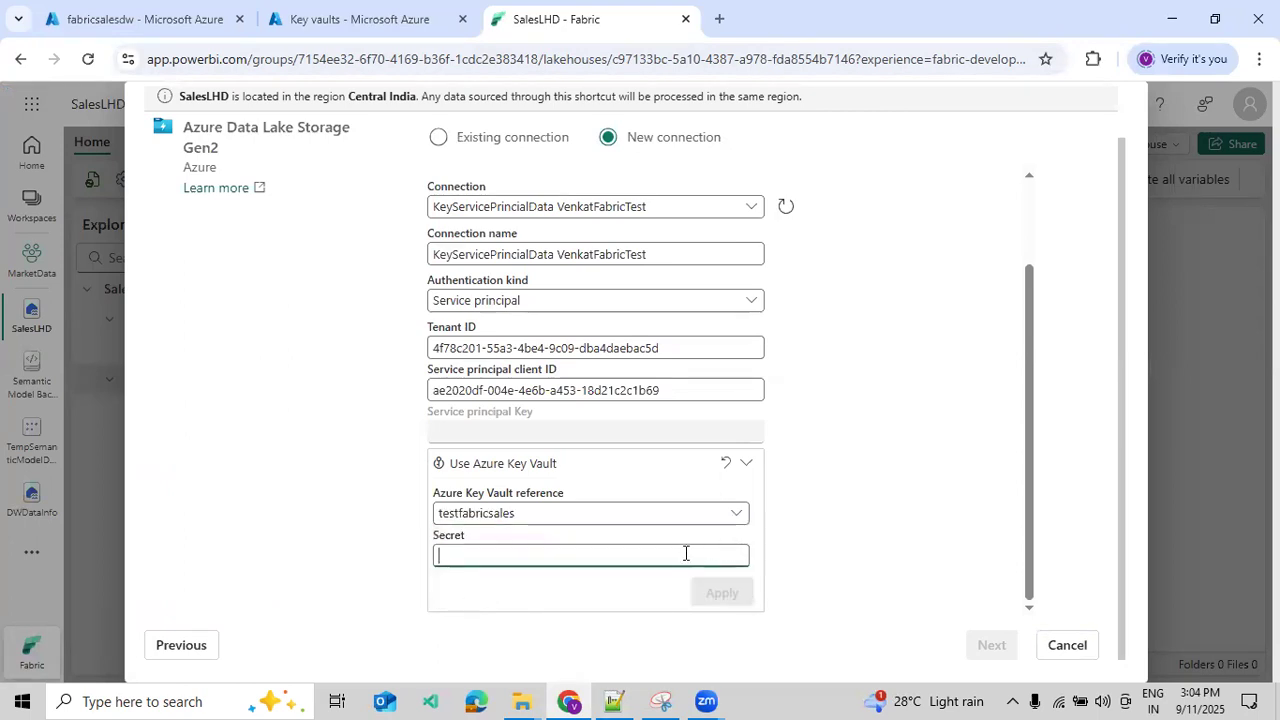
left_click(357, 54)
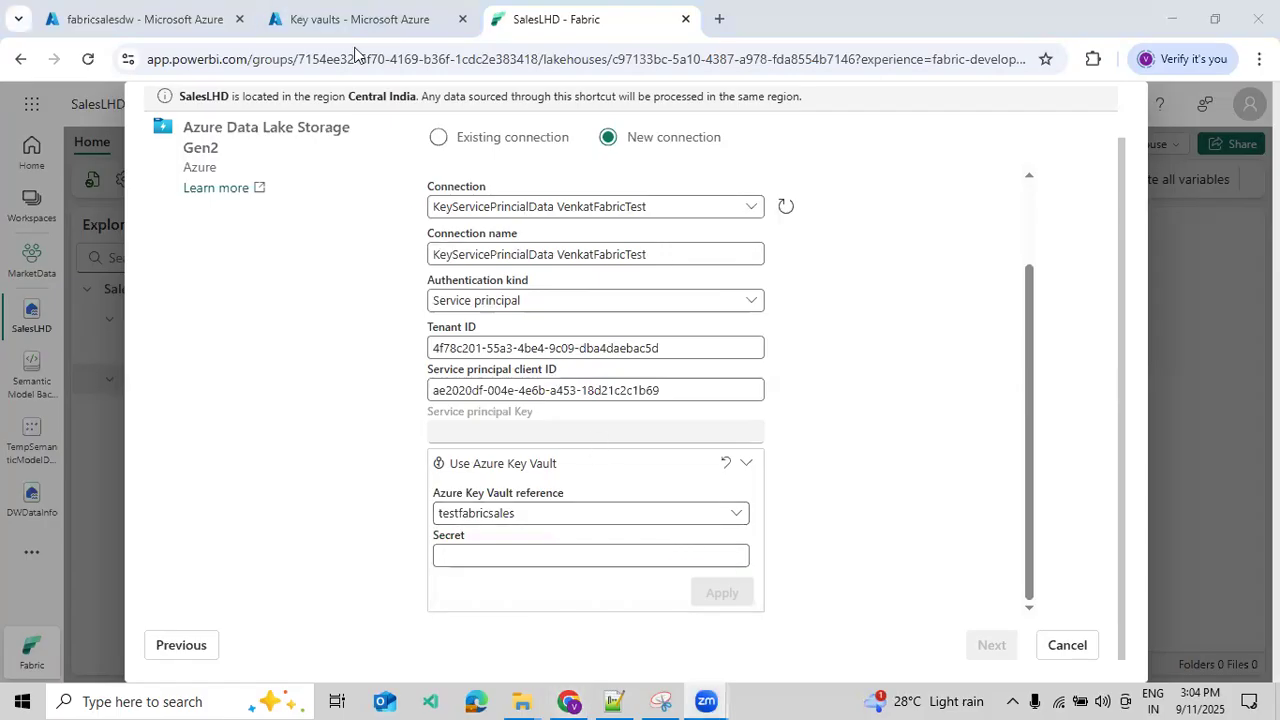
left_click(357, 19)
left_click(140, 466)
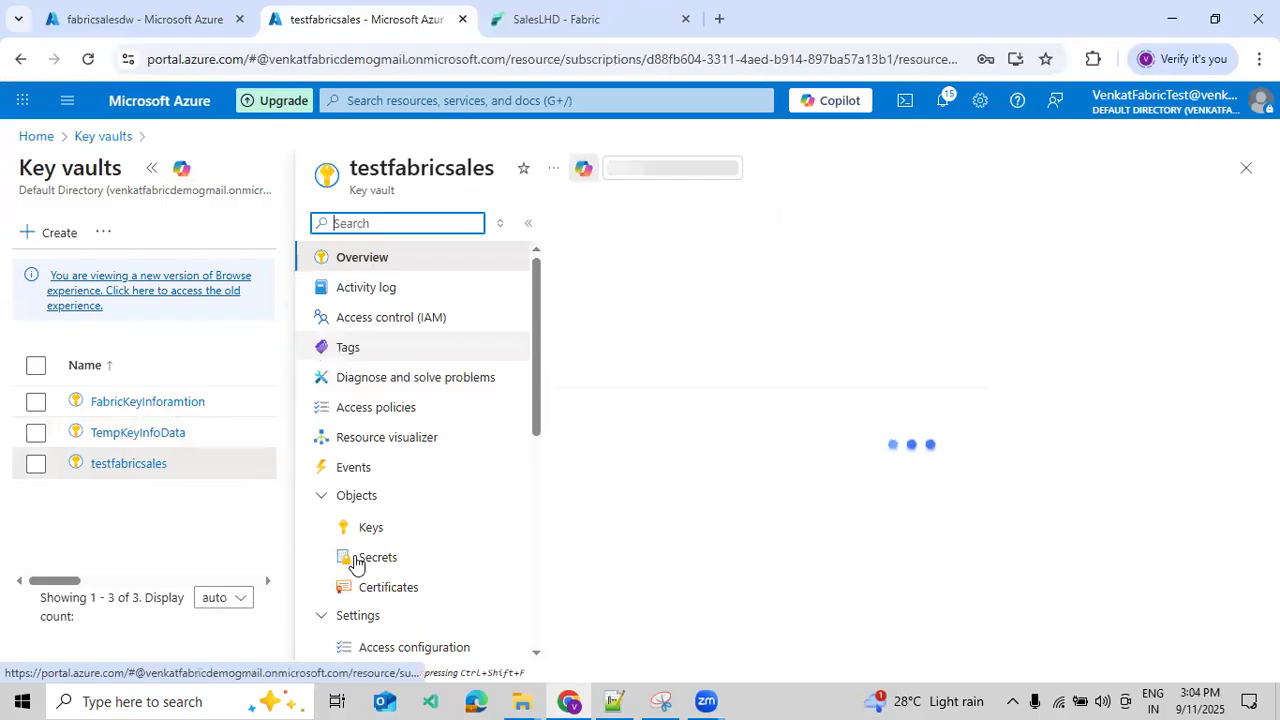
left_click(357, 559)
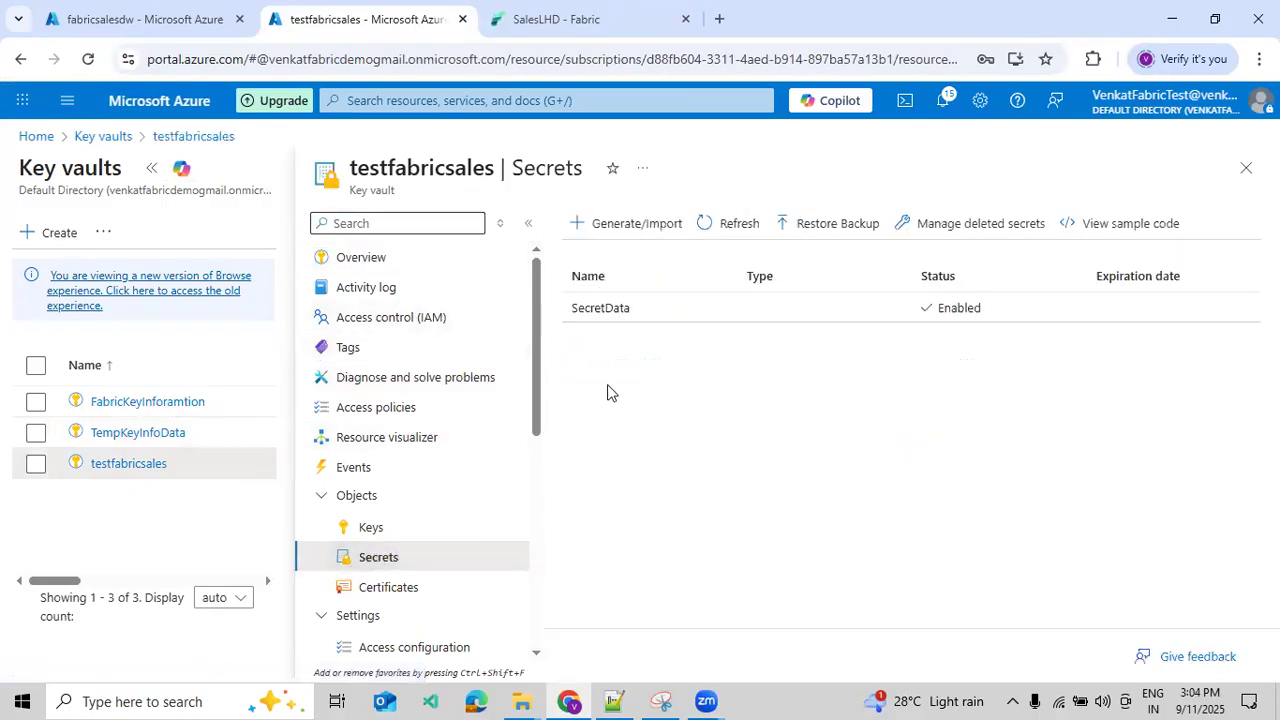
left_click_drag(630, 318, 575, 316)
key("ctrl+c")
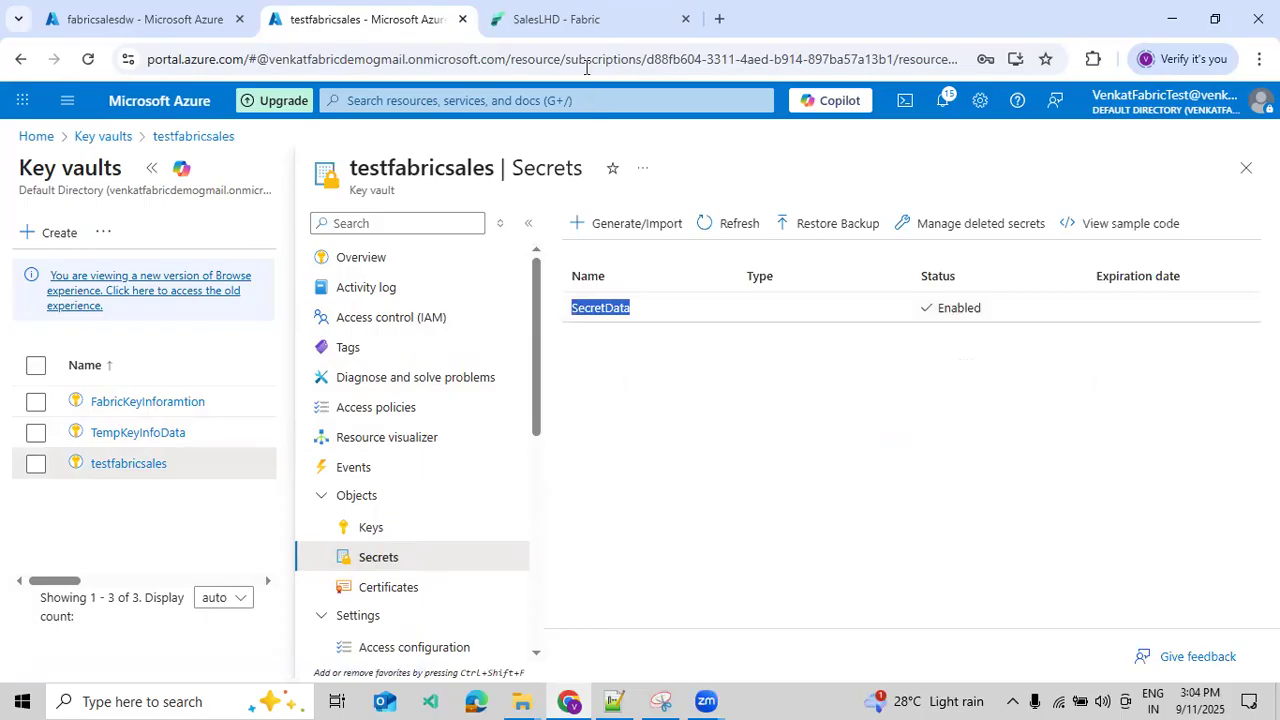
left_click(579, 32)
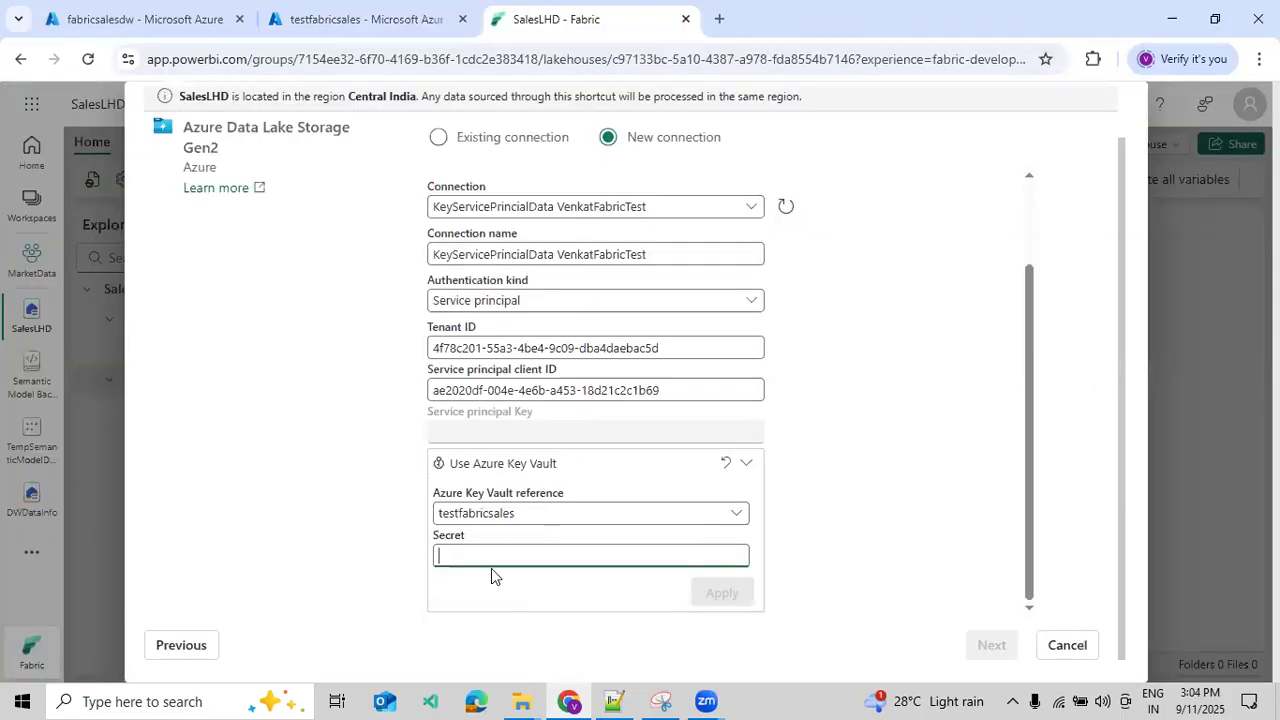
key("ctrl+v")
left_click(718, 597)
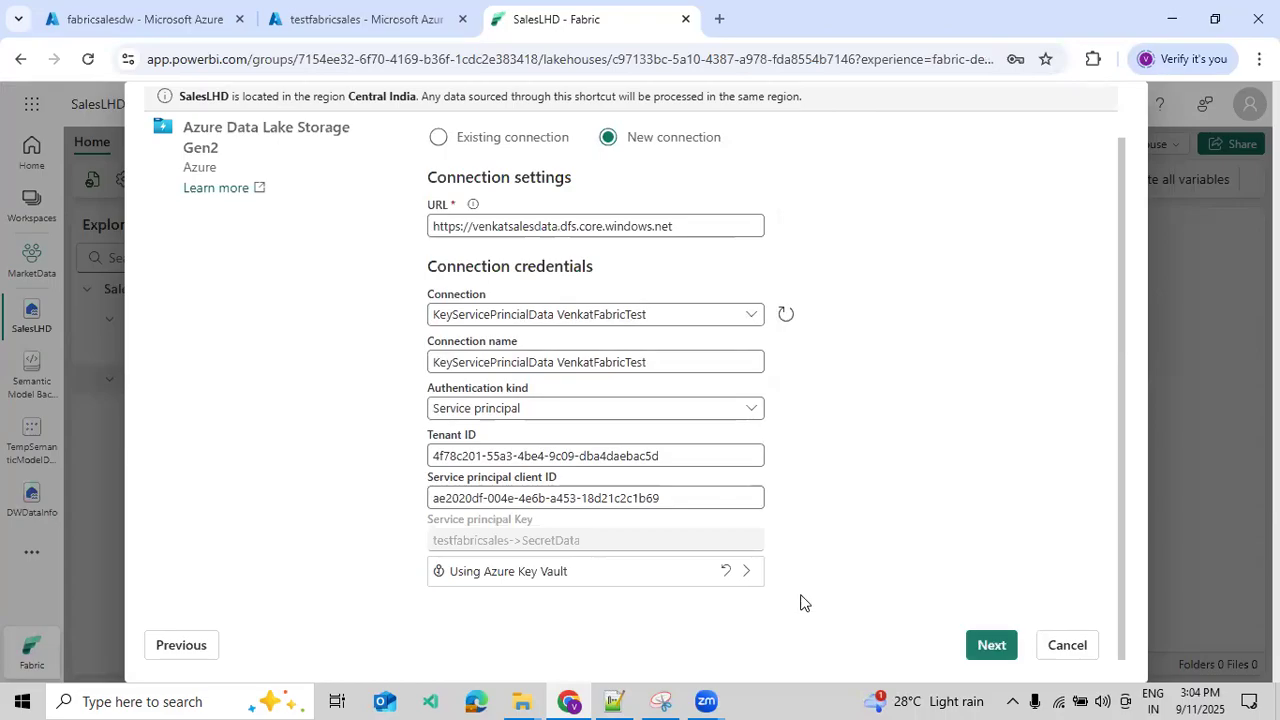
left_click(988, 646)
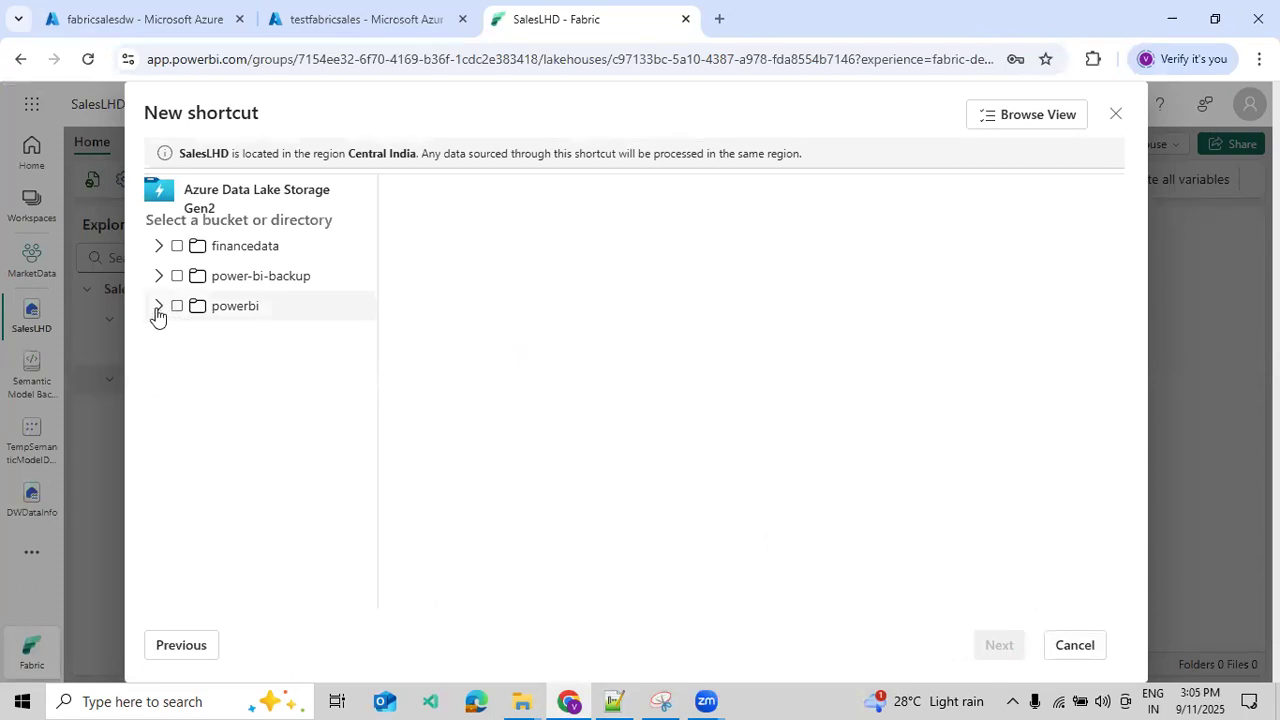
- Select the CustomerInformation and DeptInformation folders in financedata and create their shortcuts without a transformation
left_click(158, 246)
left_click(224, 254)
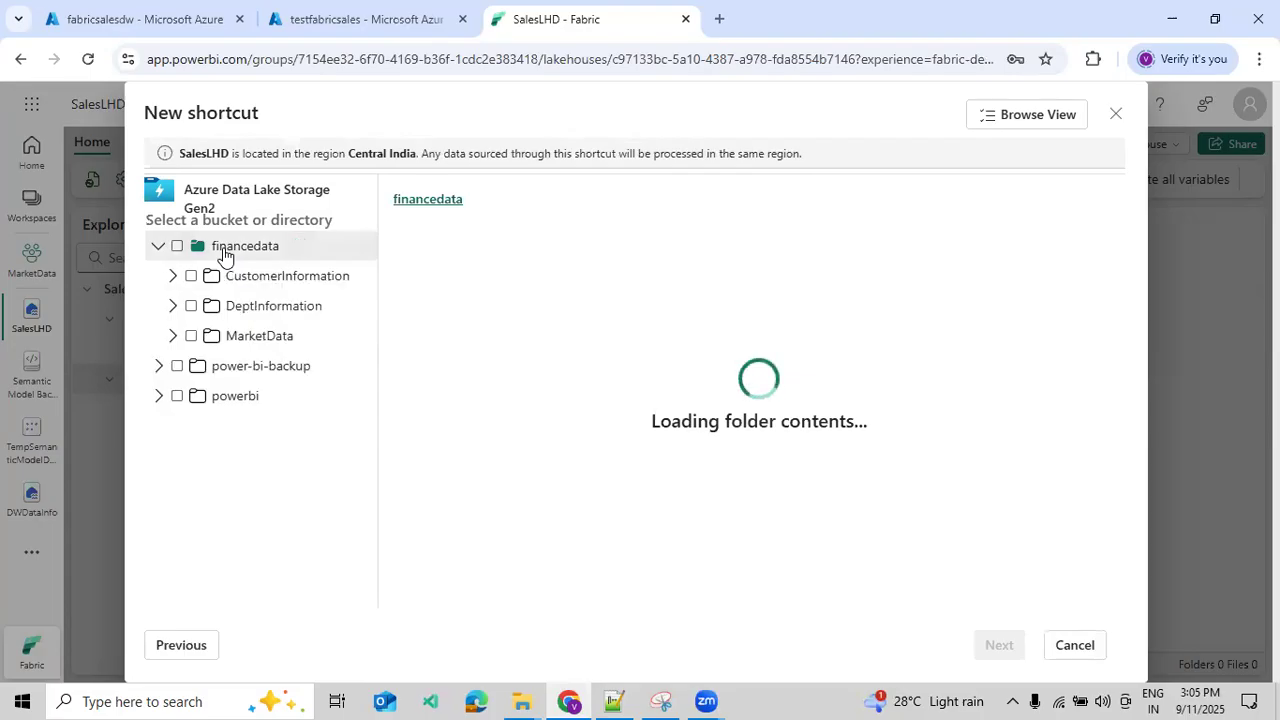
left_click(191, 277)
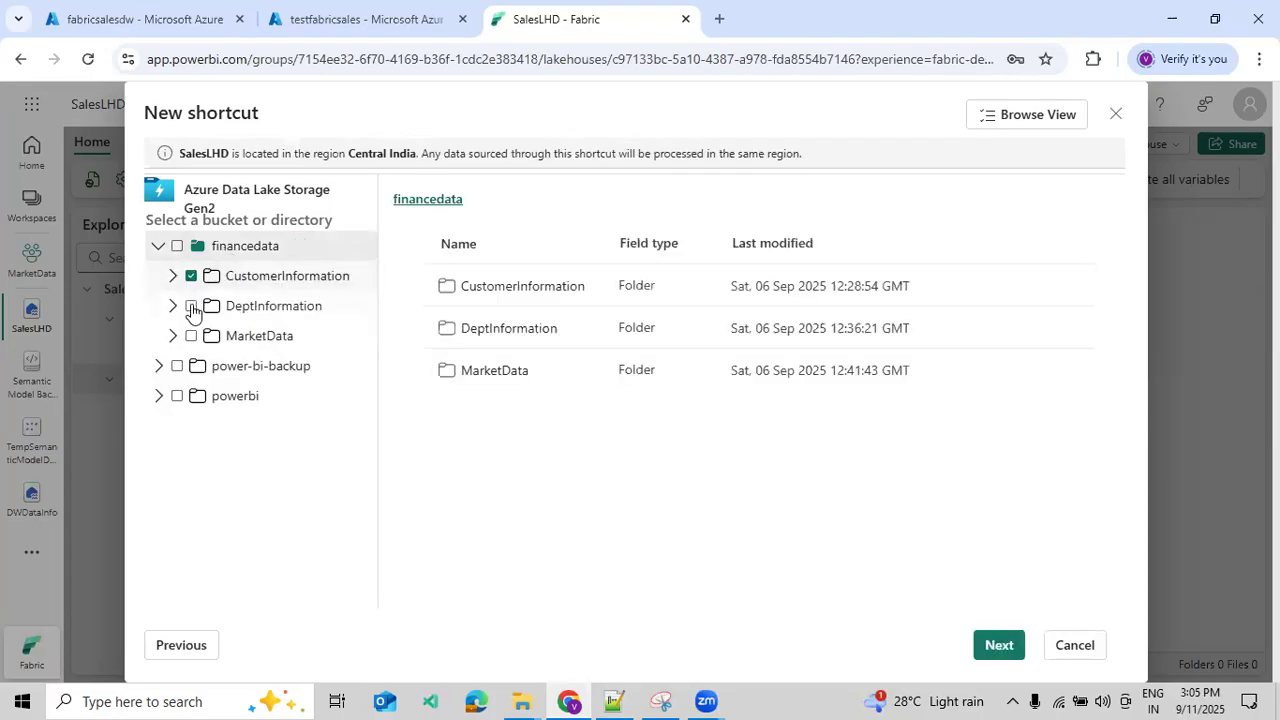
left_click(191, 306)
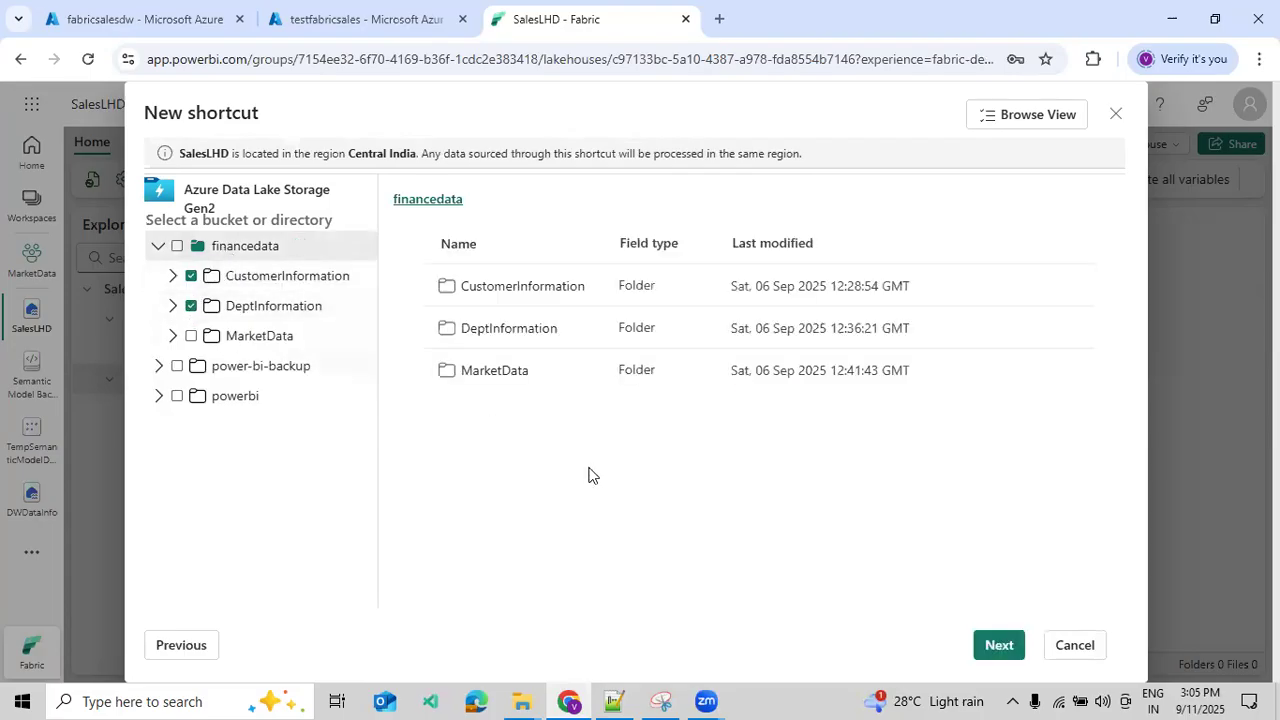
left_click(1002, 647)
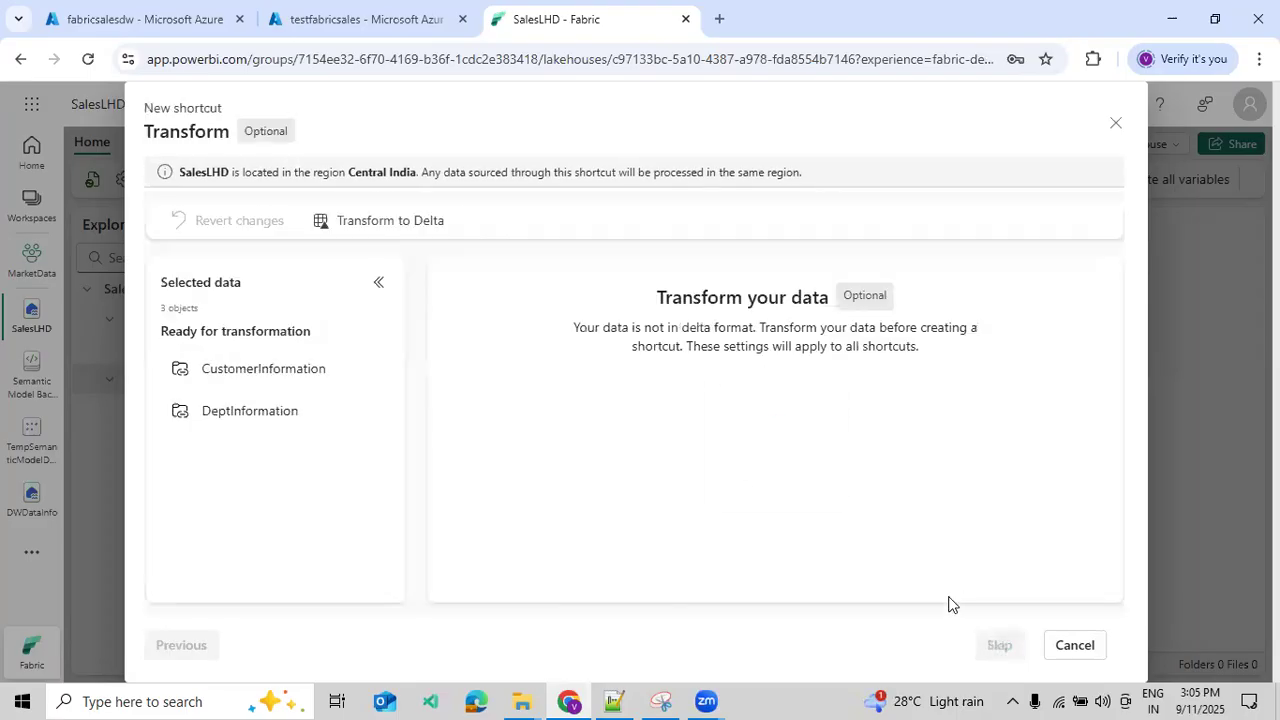
left_click(982, 647)
left_click(978, 648)
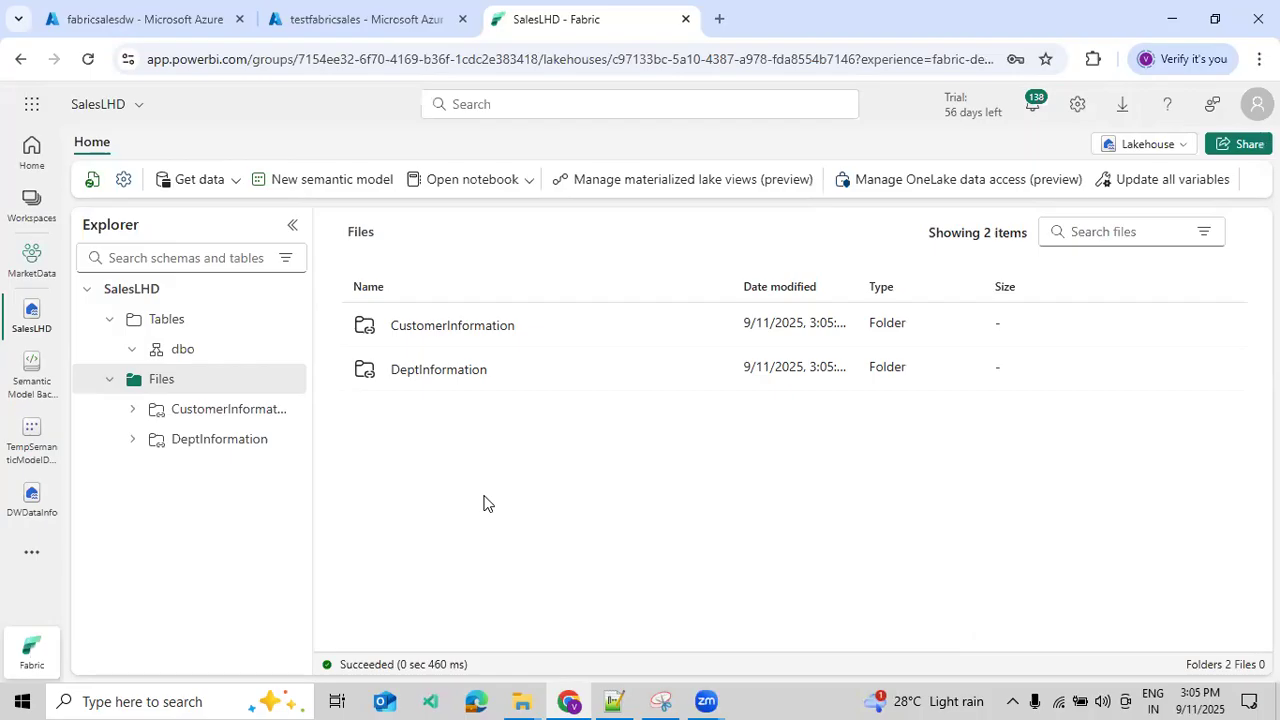
- Examine the secrets stored in the testfabricsales and FabricKeyInforamtion key vaults in the Azure portal
left_click(316, 28)
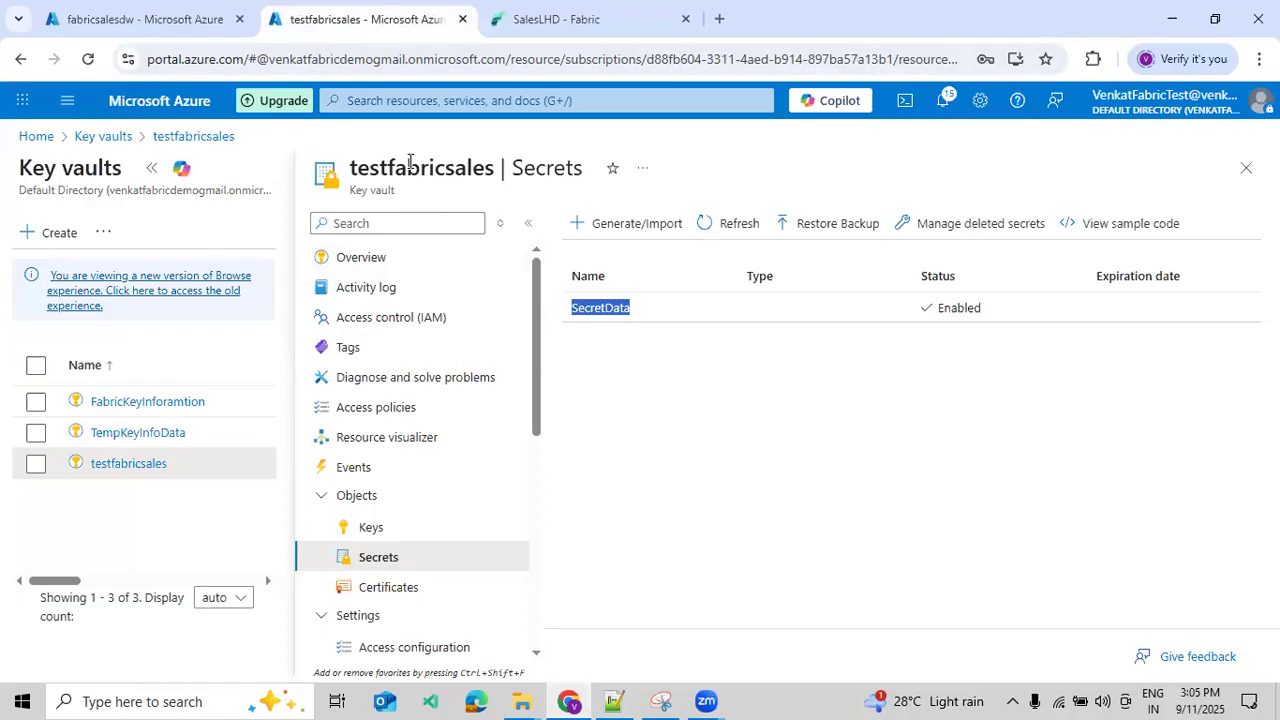
left_click(153, 167)
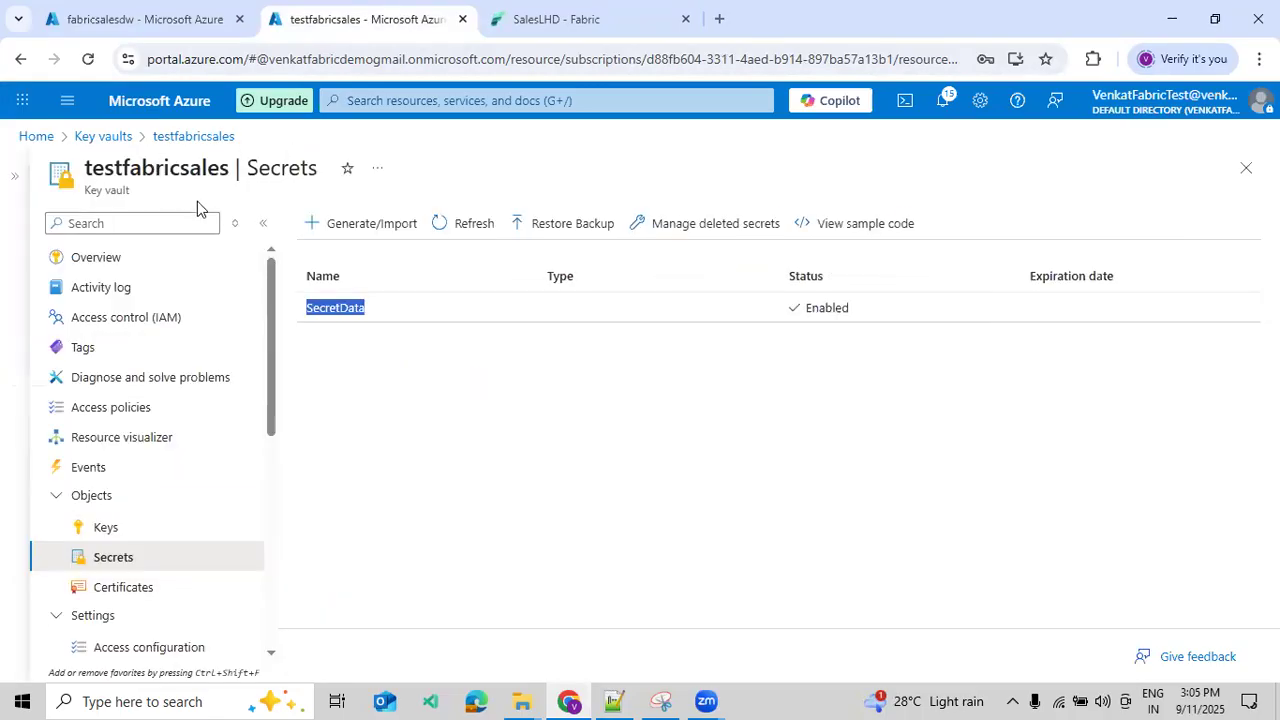
left_click(378, 373)
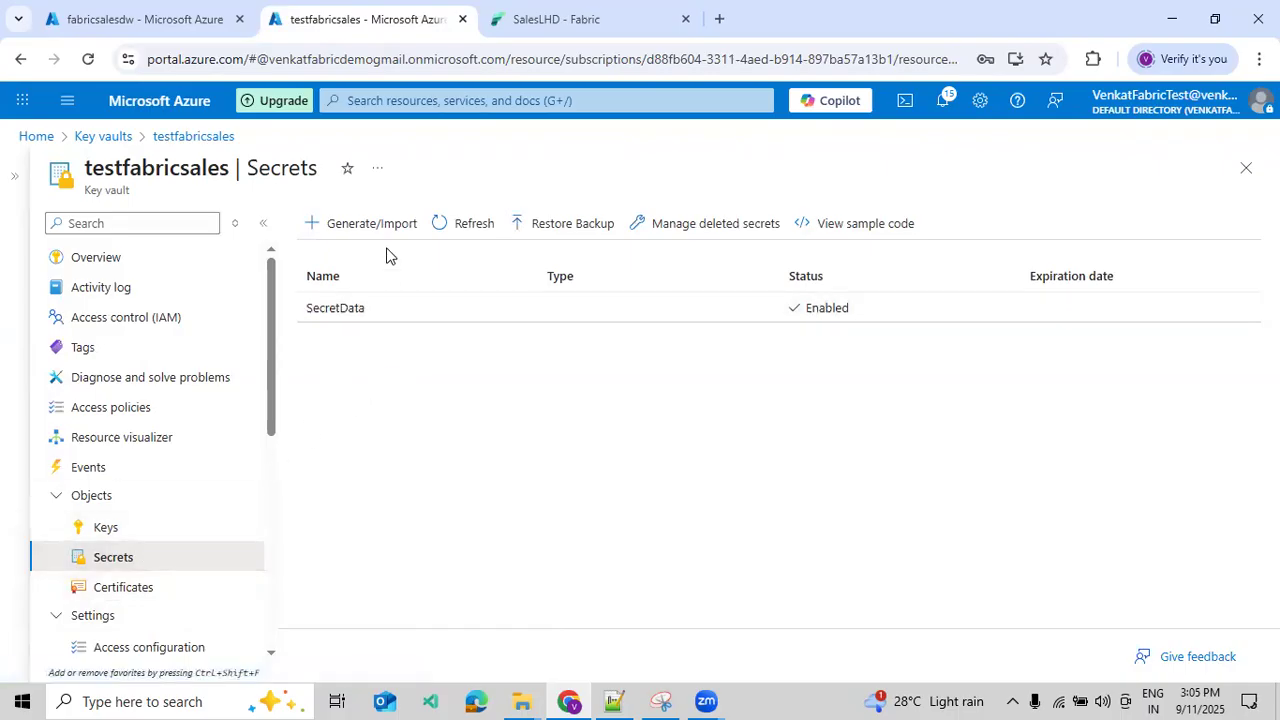
left_click(126, 141)
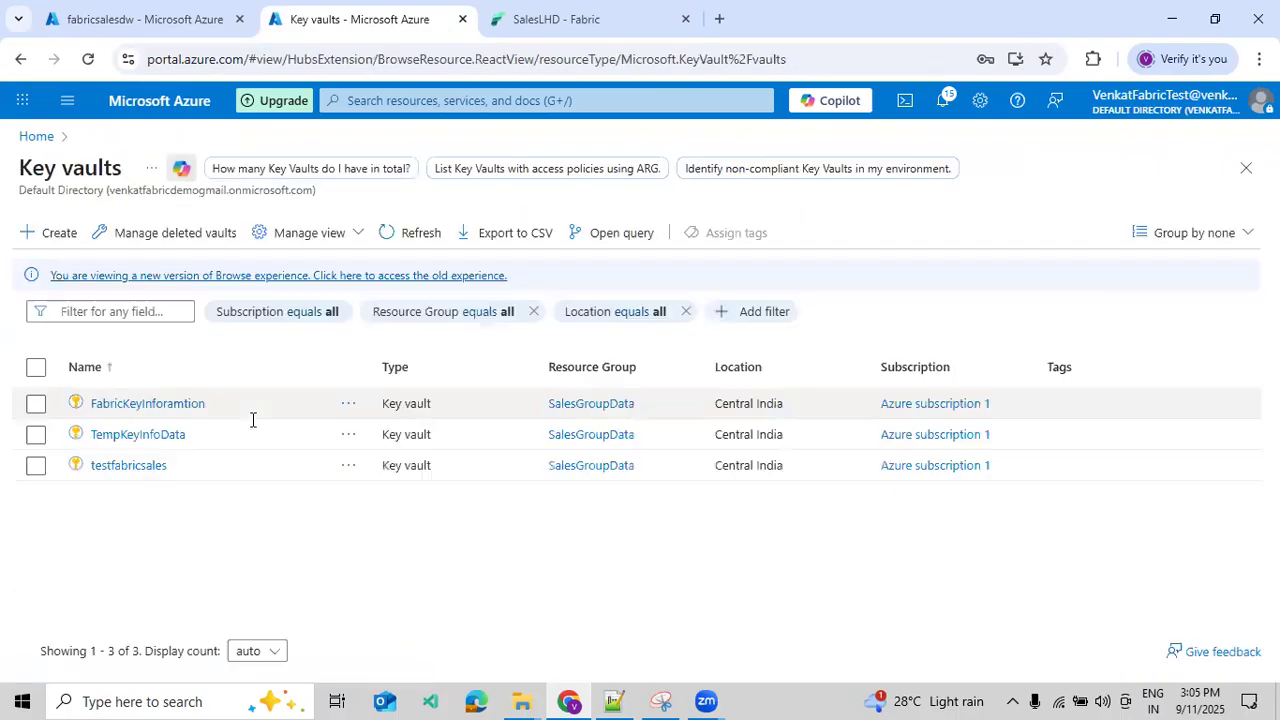
left_click(170, 404)
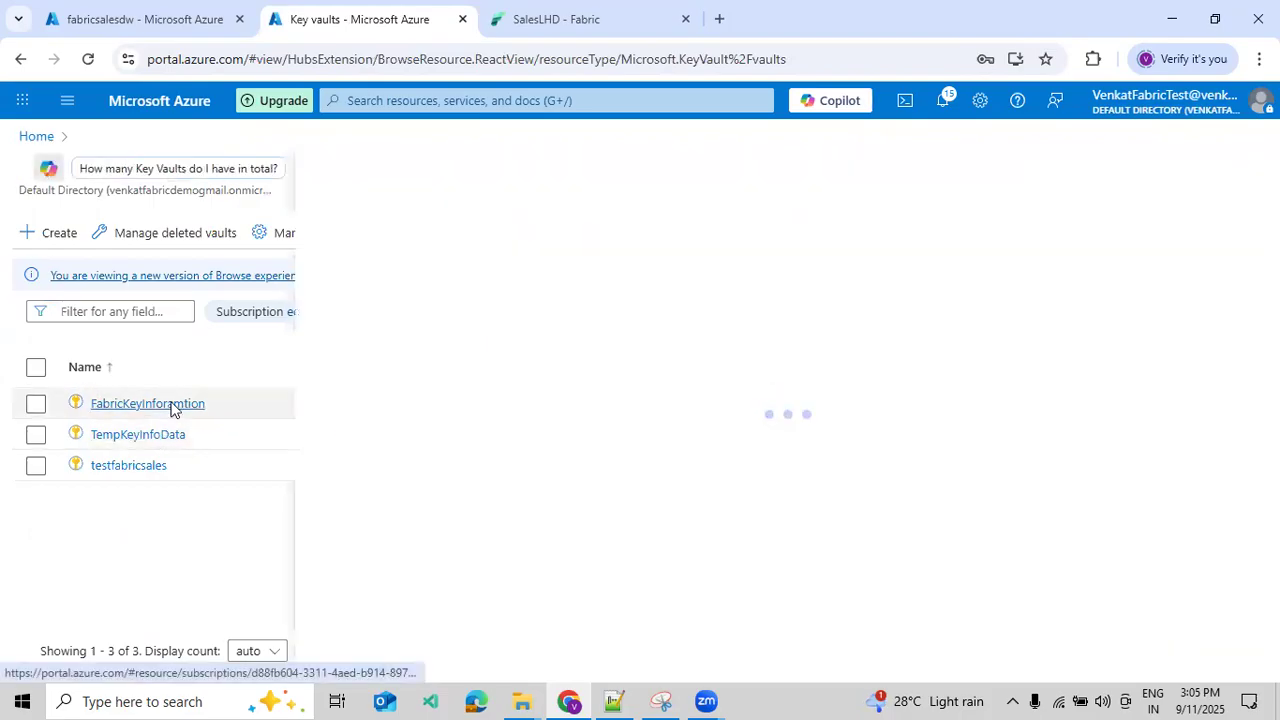
left_click(151, 168)
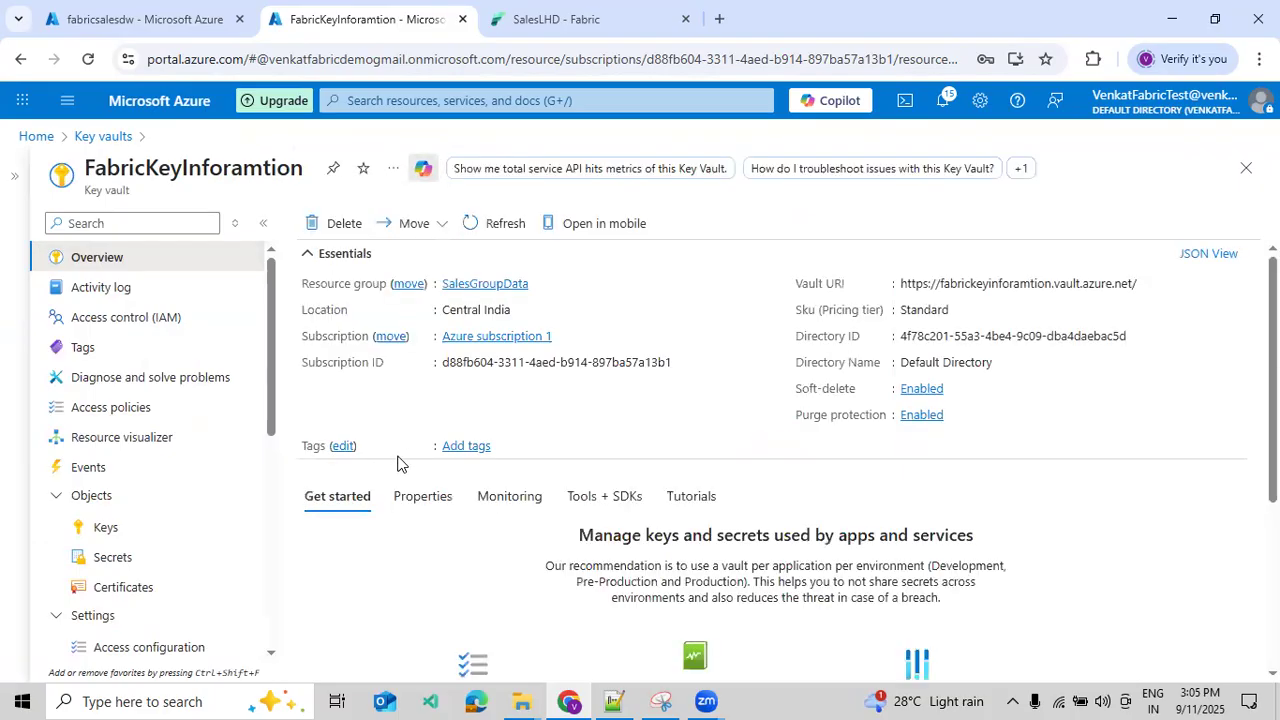
left_click(121, 559)
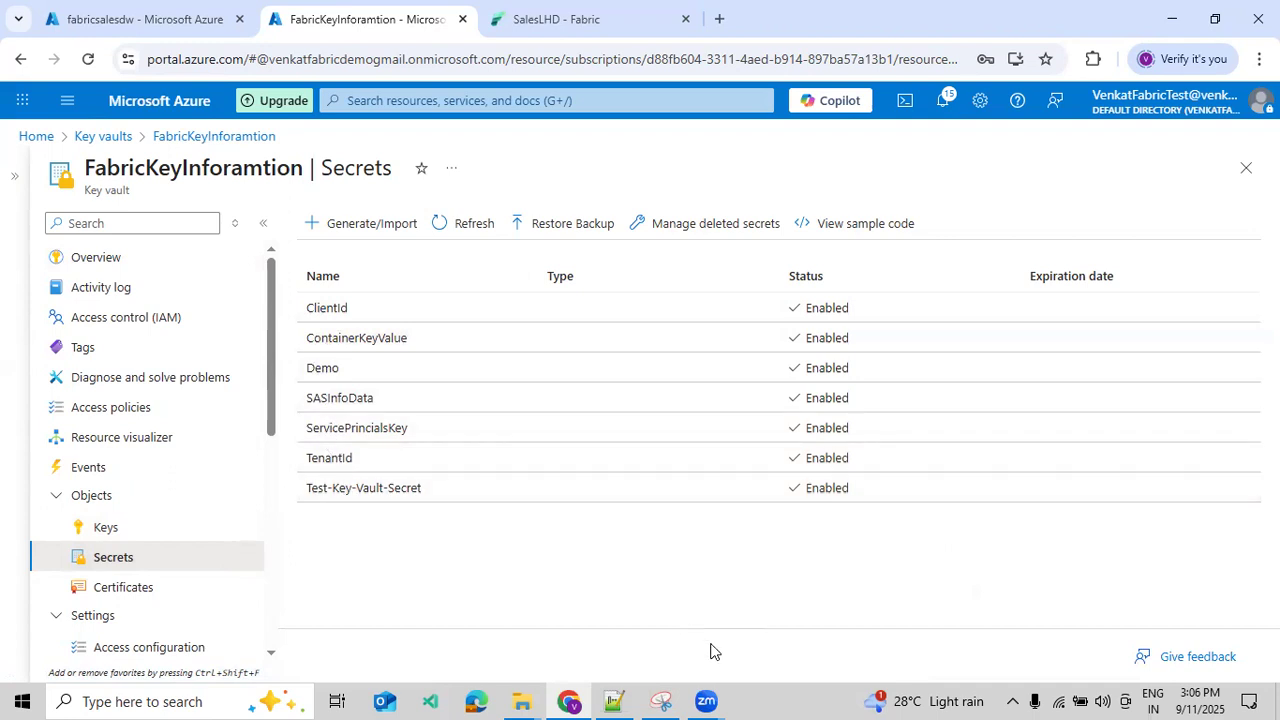
- Start another Azure Data Lake Storage Gen2 shortcut under the SalesLHD Files folder and open the list of existing connections
left_click(652, 35)
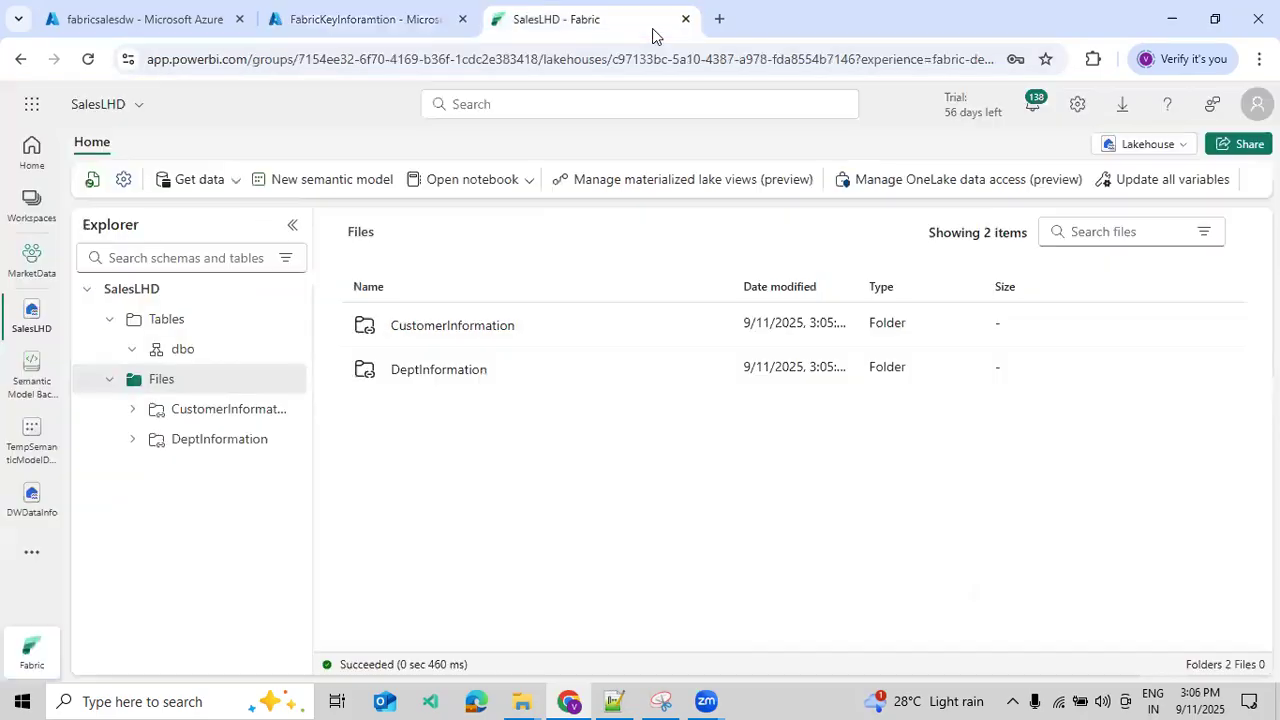
left_click(284, 379)
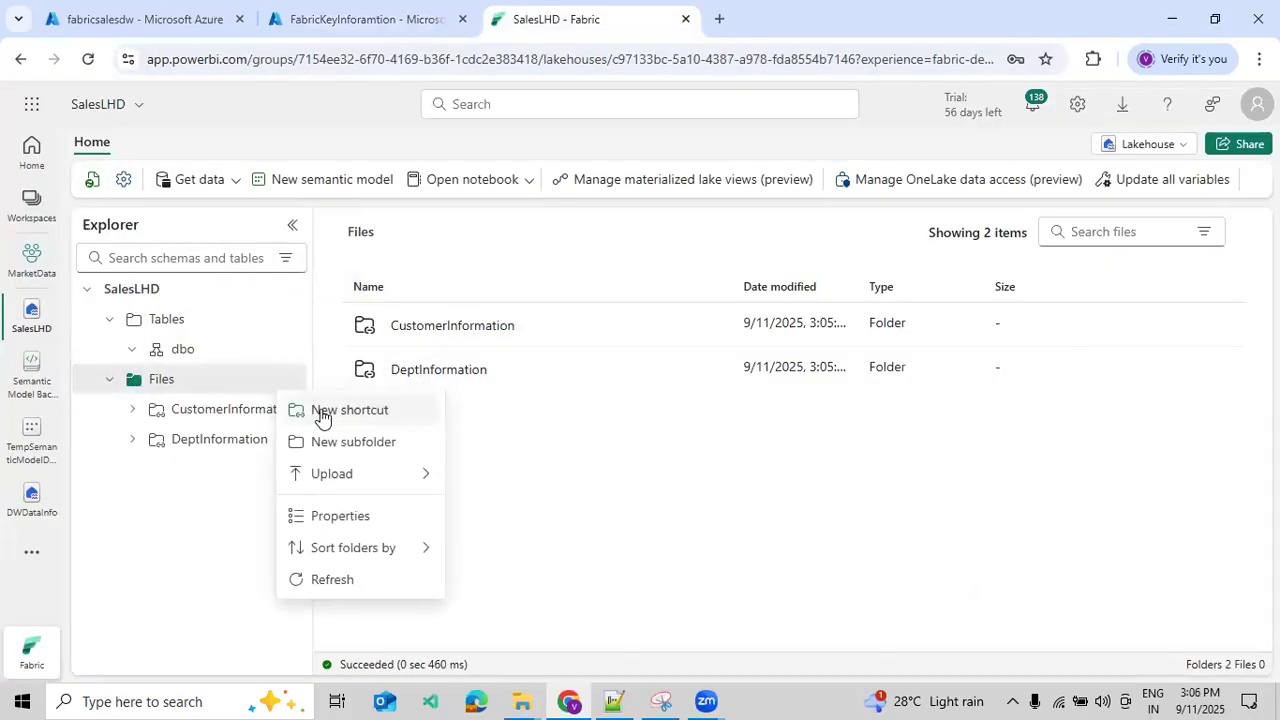
left_click(350, 414)
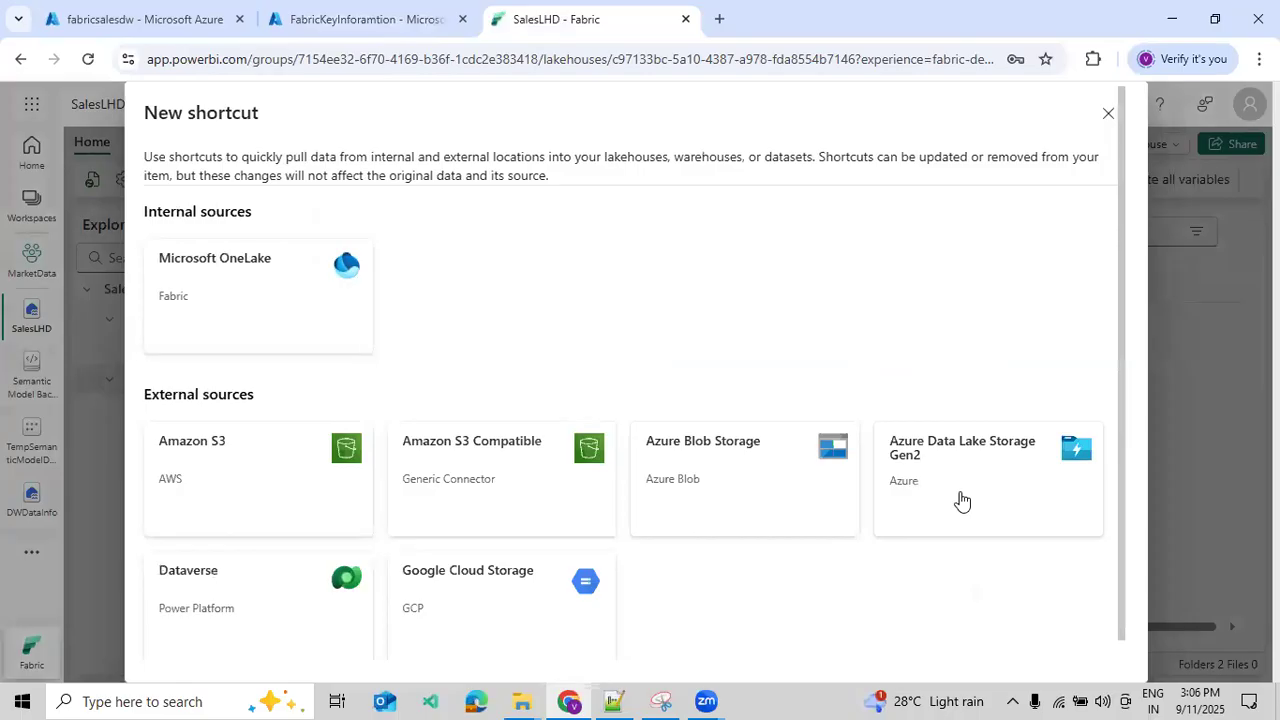
left_click(960, 502)
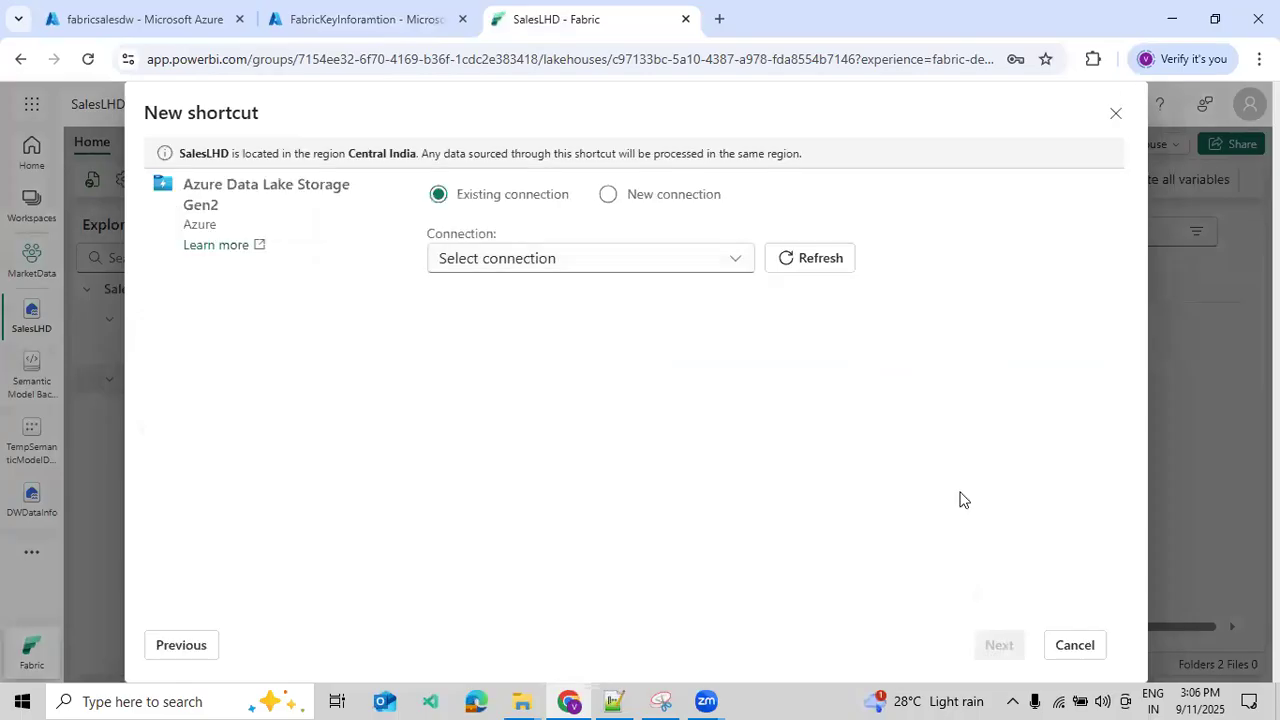
left_click(678, 264)
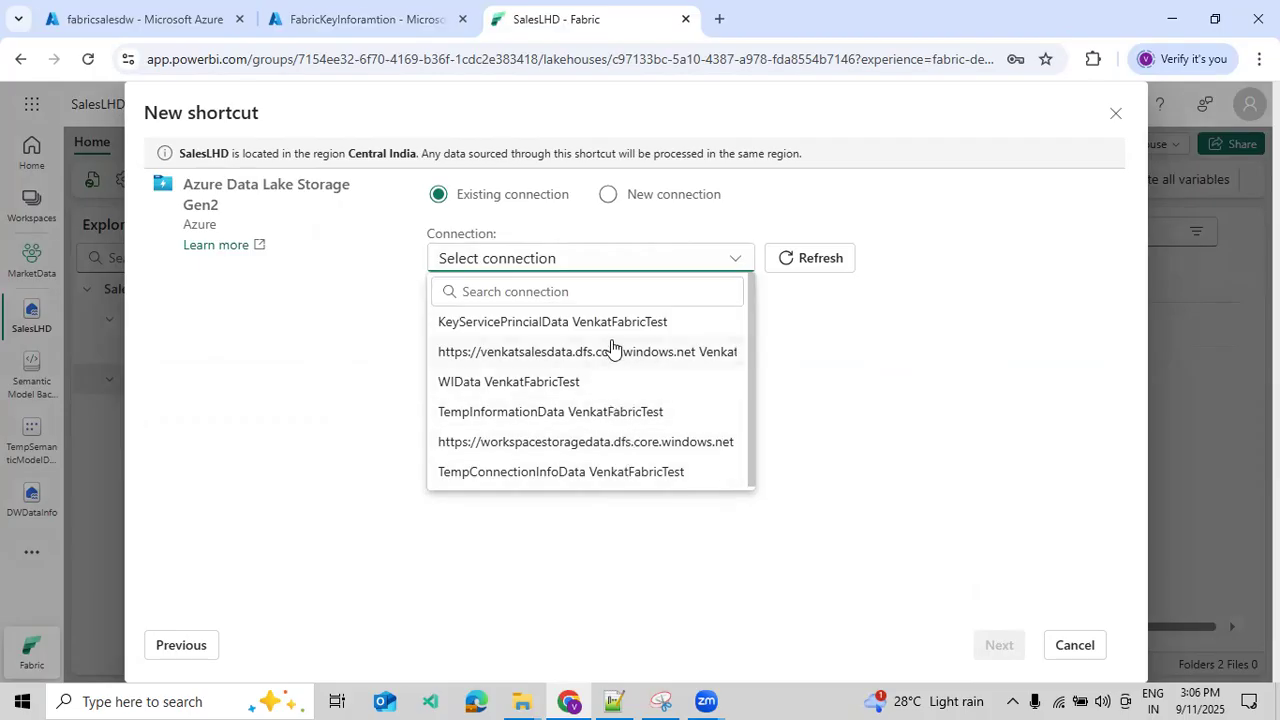
left_click(644, 204)
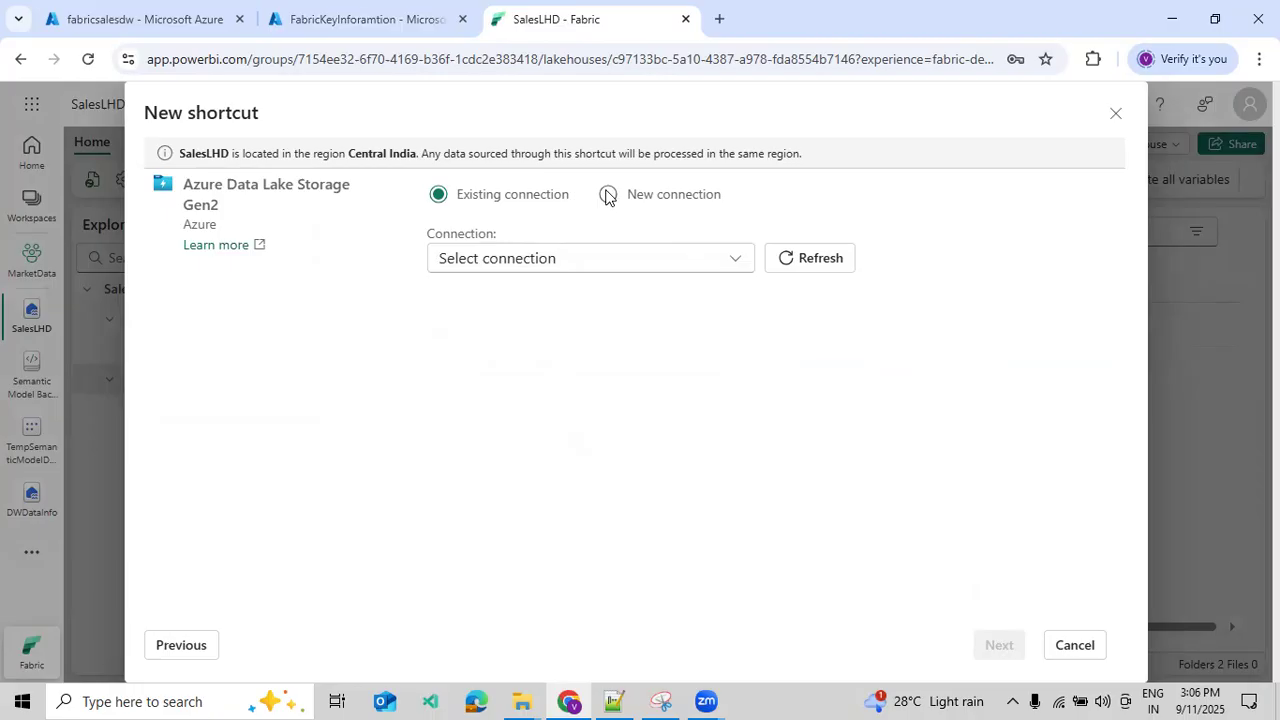
left_click(613, 701)
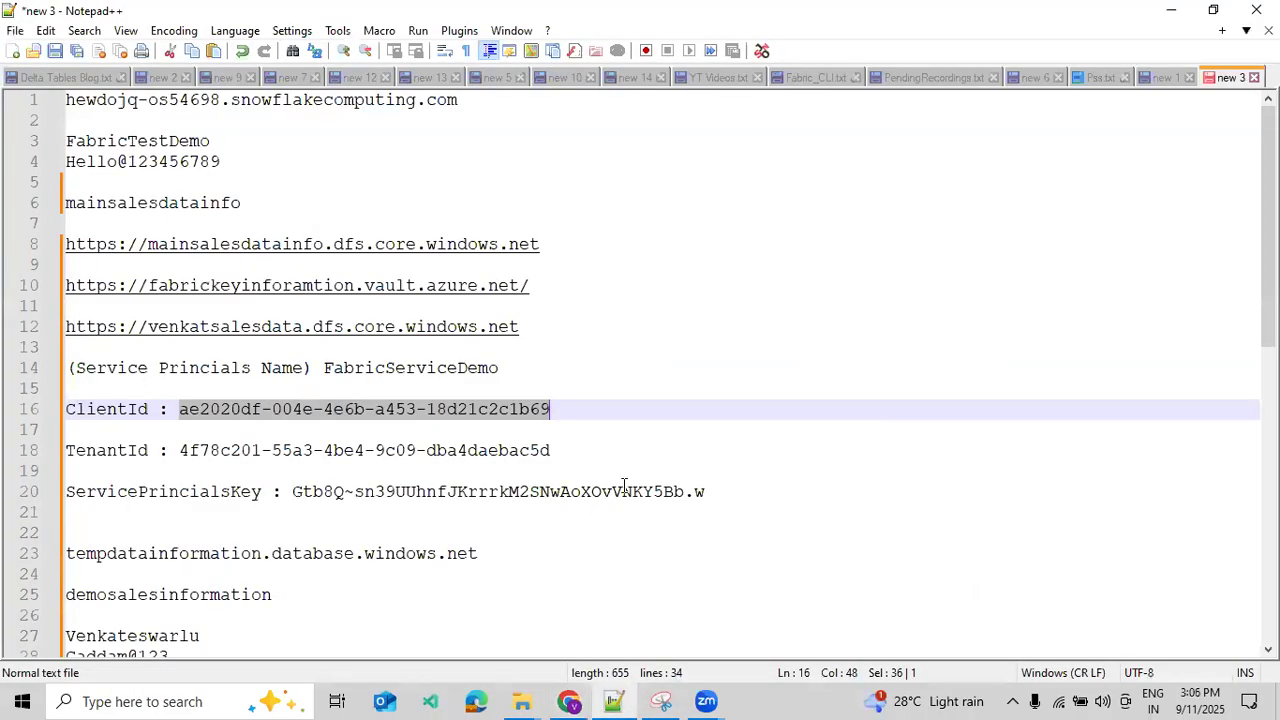
left_click_drag(558, 329, 6, 340)
key("ctrl+c")
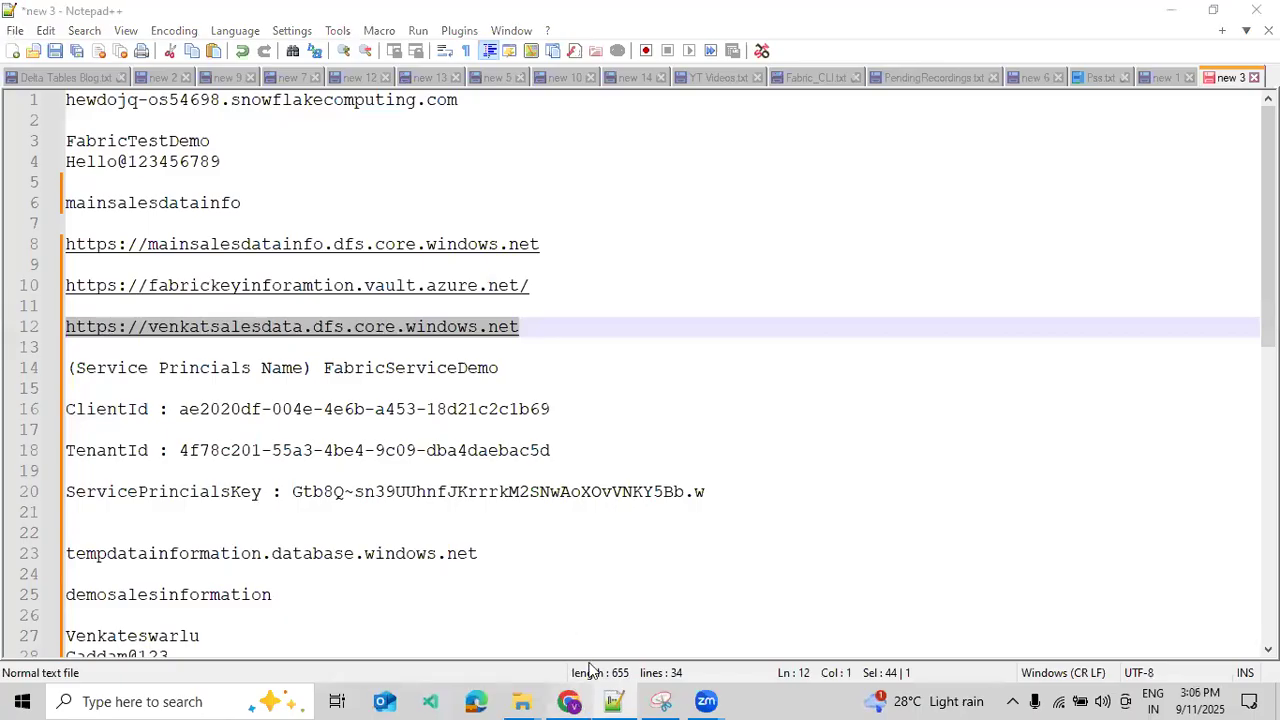
left_click(586, 700)
left_click(656, 285)
key("ctrl+v")
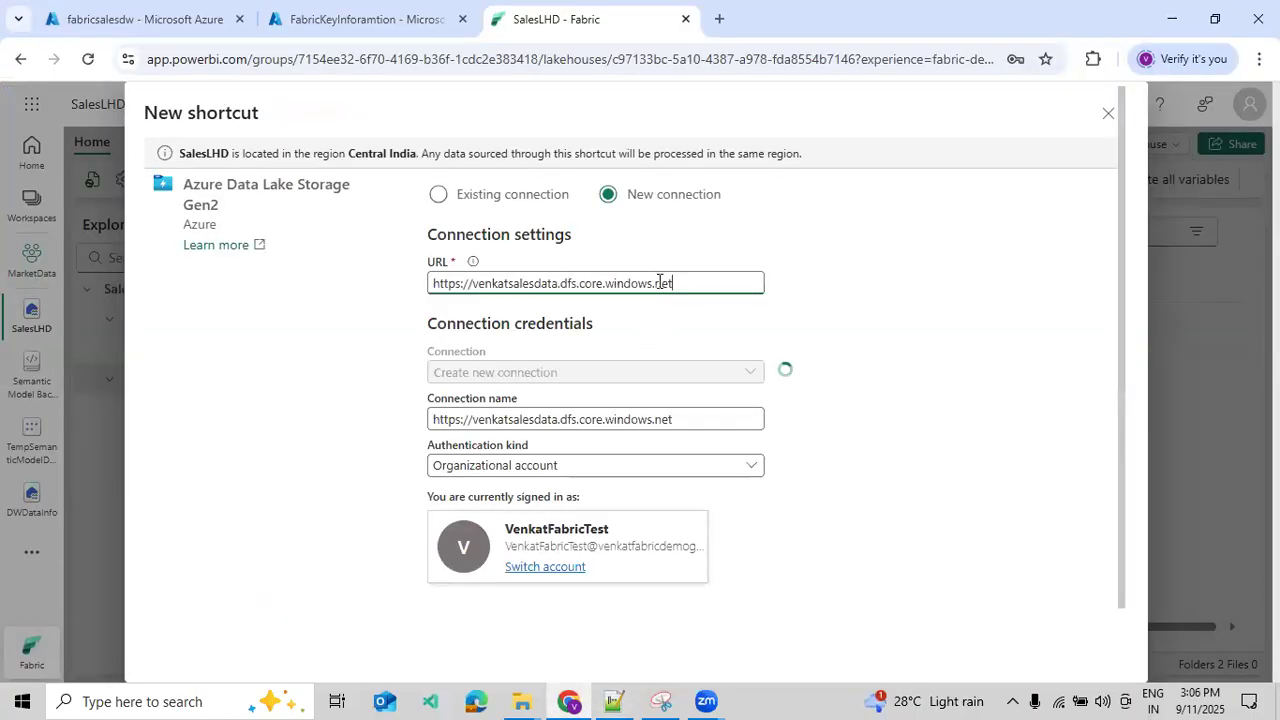
- Use Azure Key Vault for the service principal key in the new connection and choose the FabricKeyInforamtion reference
left_click(684, 399)
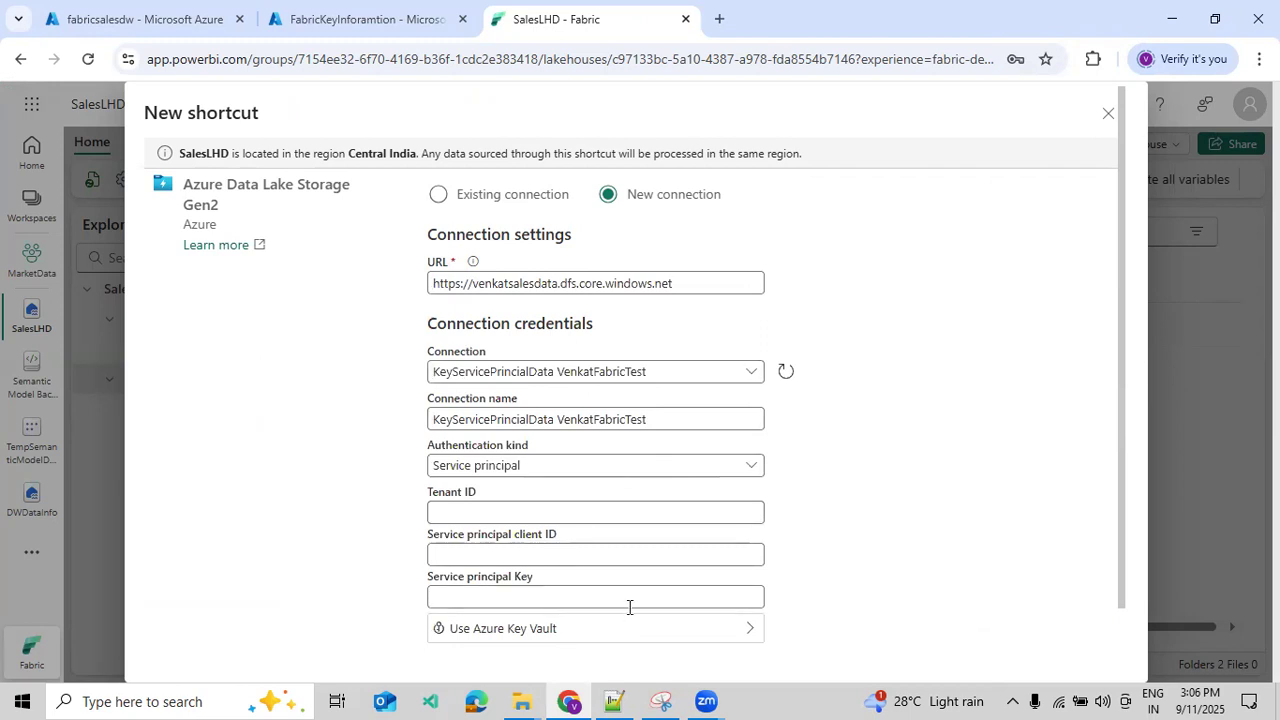
scroll(640, 600, "down", 1)
left_click(752, 572)
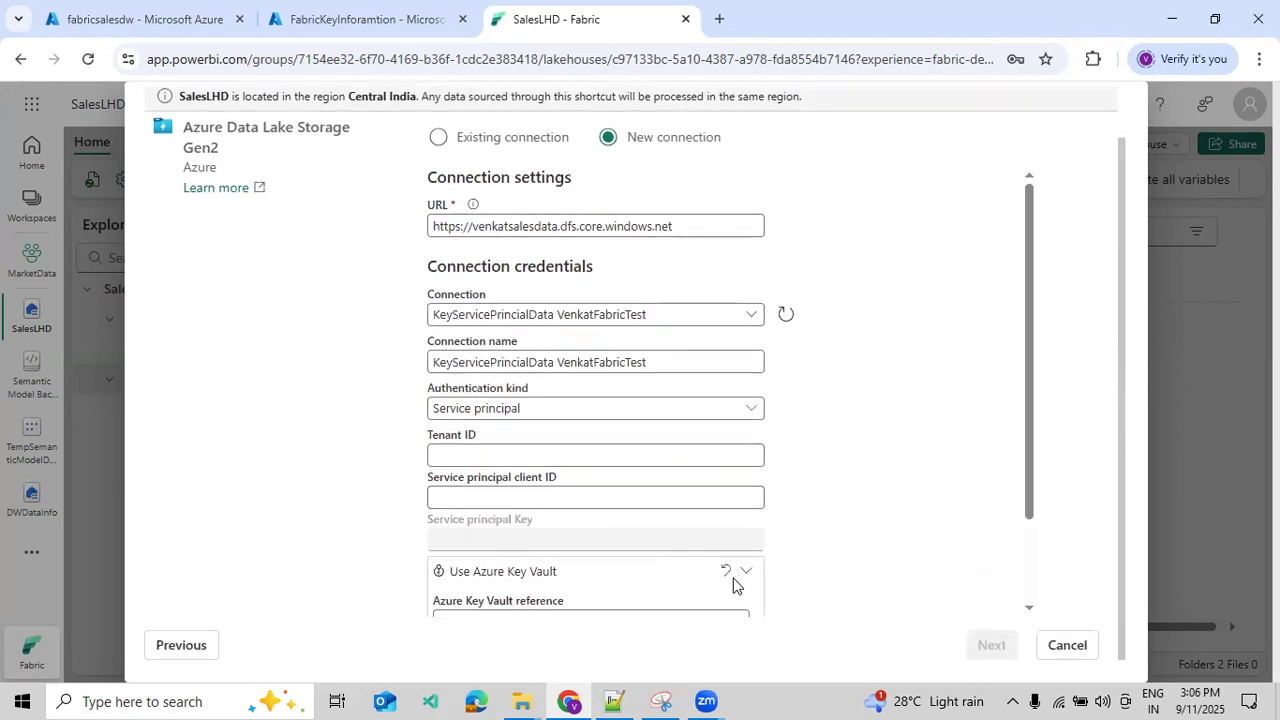
scroll(731, 569, "down", 2)
left_click(695, 511)
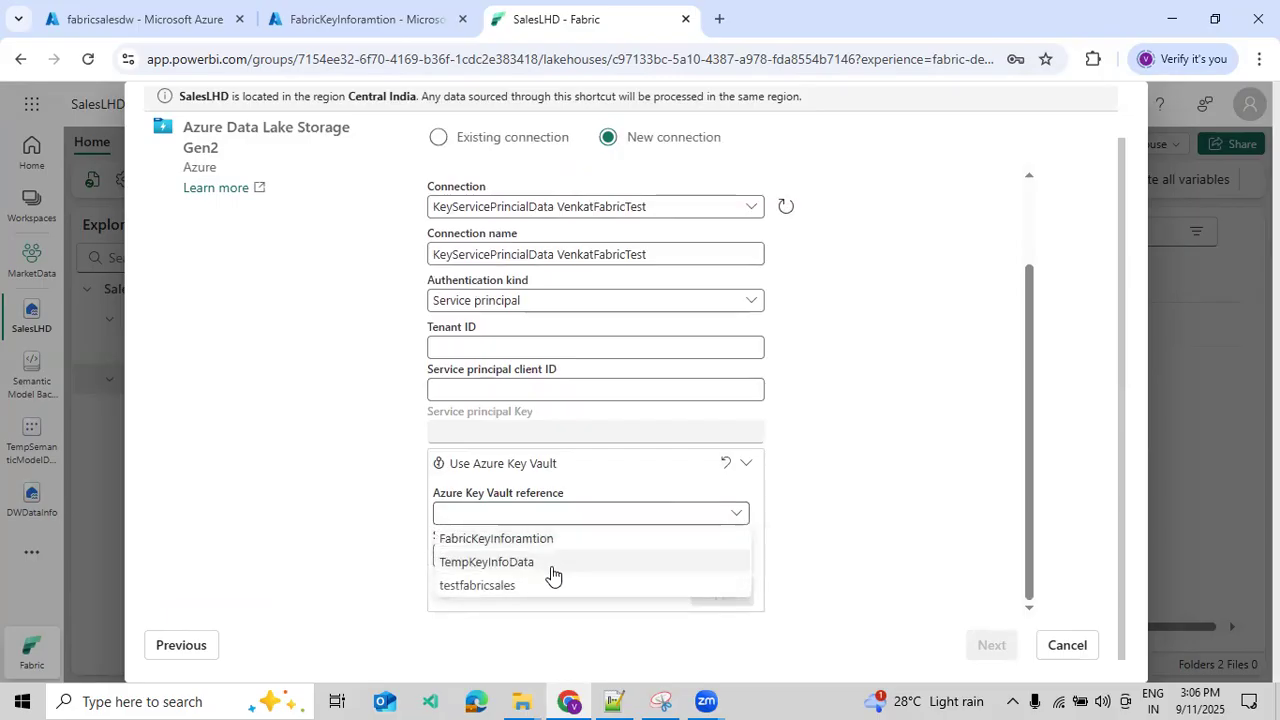
left_click(507, 583)
left_click(672, 553)
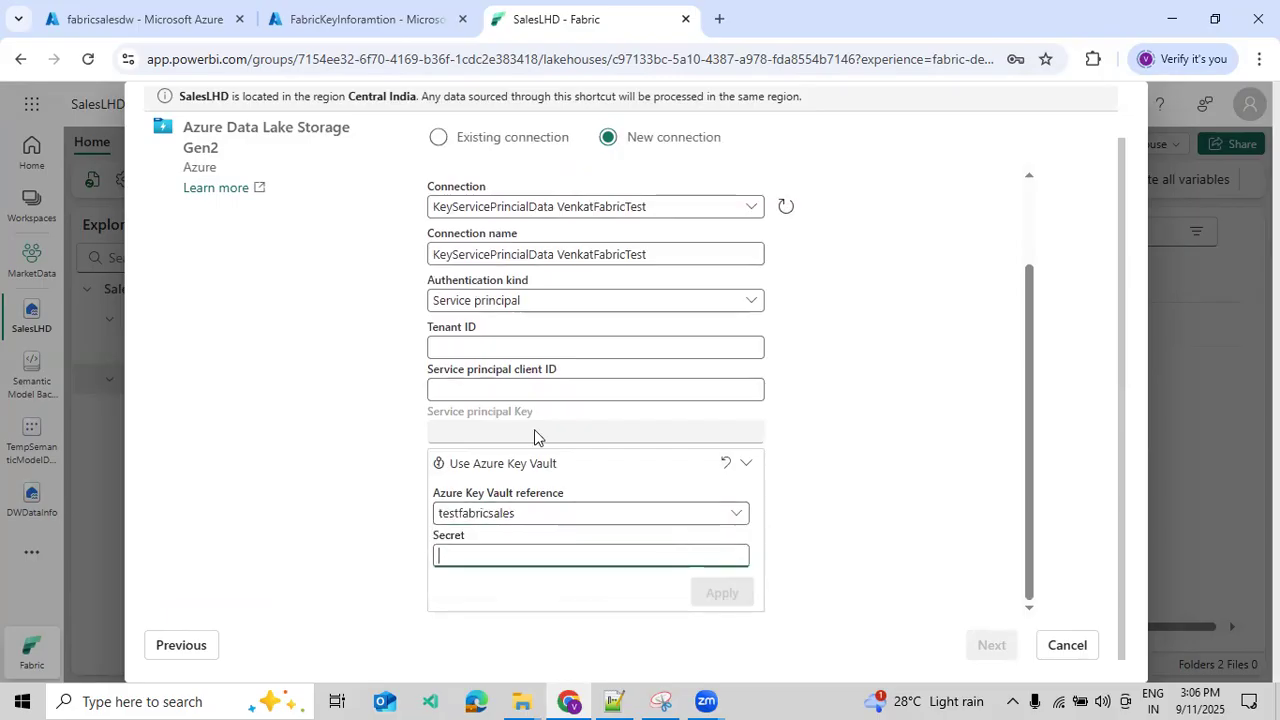
left_click(466, 514)
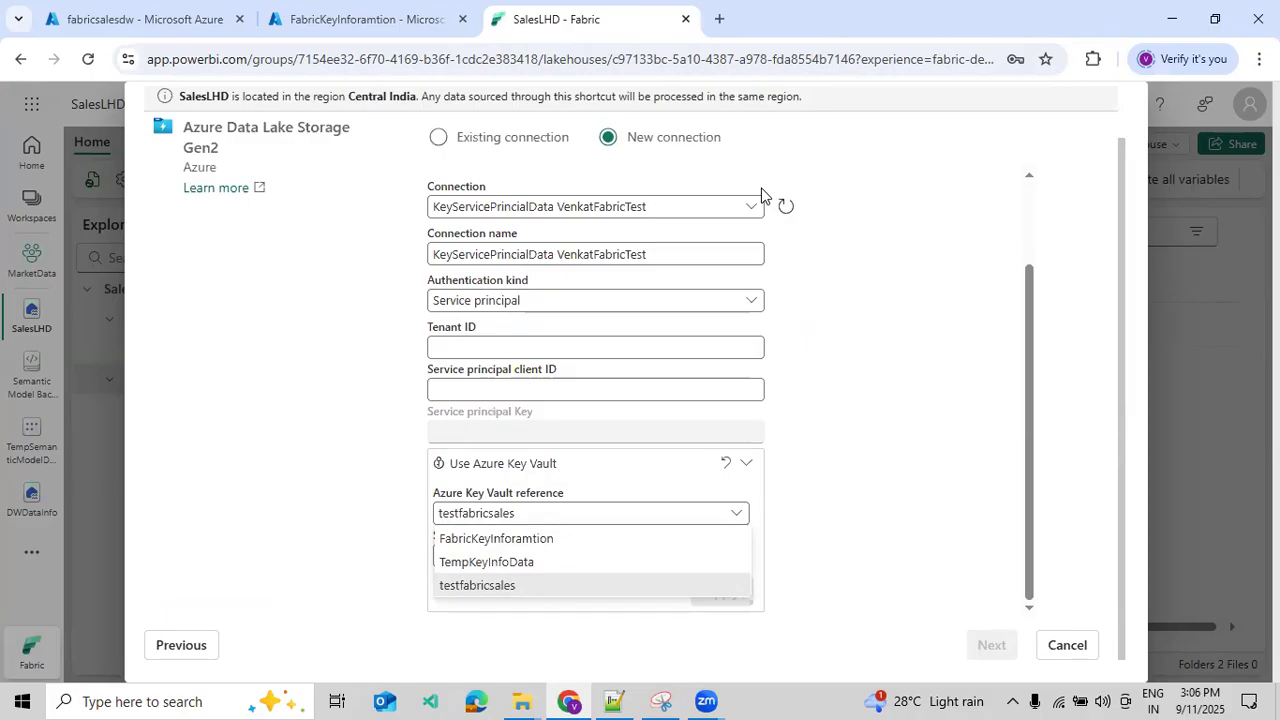
left_click(540, 538)
left_click(610, 555)
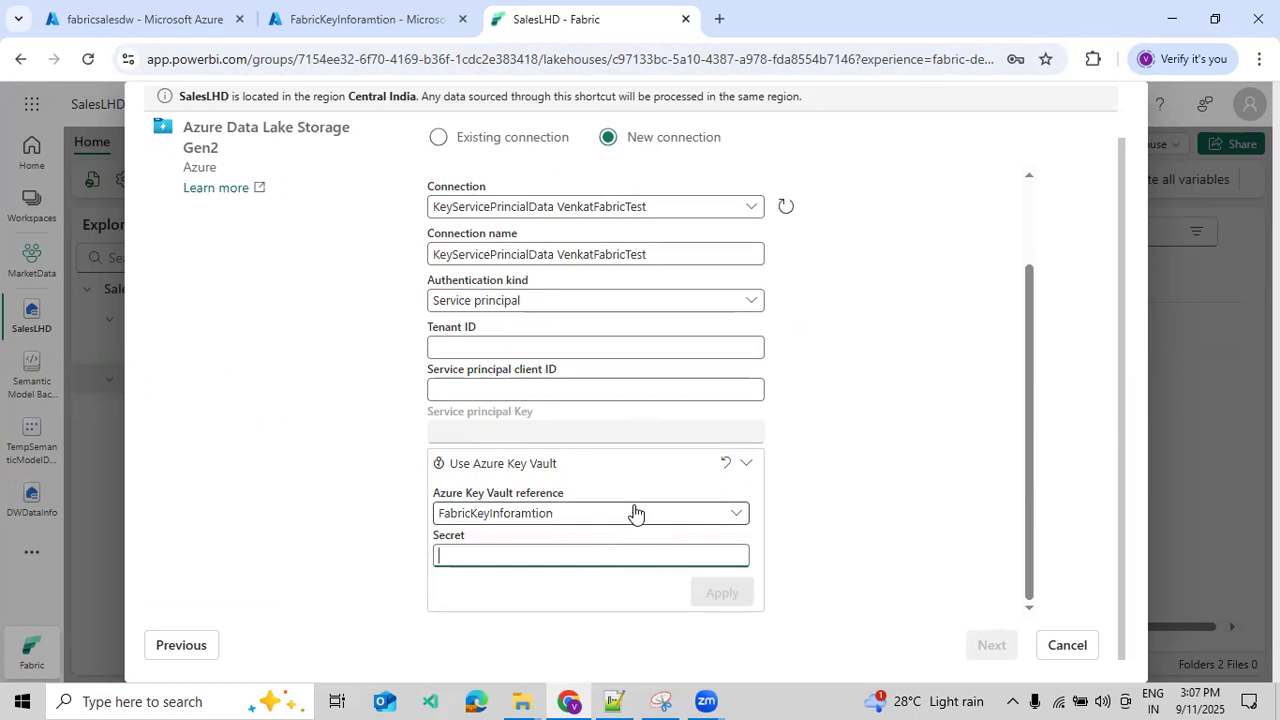
- Try the TempKeyInfoData and testfabricsales key vault references in turn and return to FabricKeyInforamtion
left_click(550, 514)
left_click(550, 514)
left_click(515, 553)
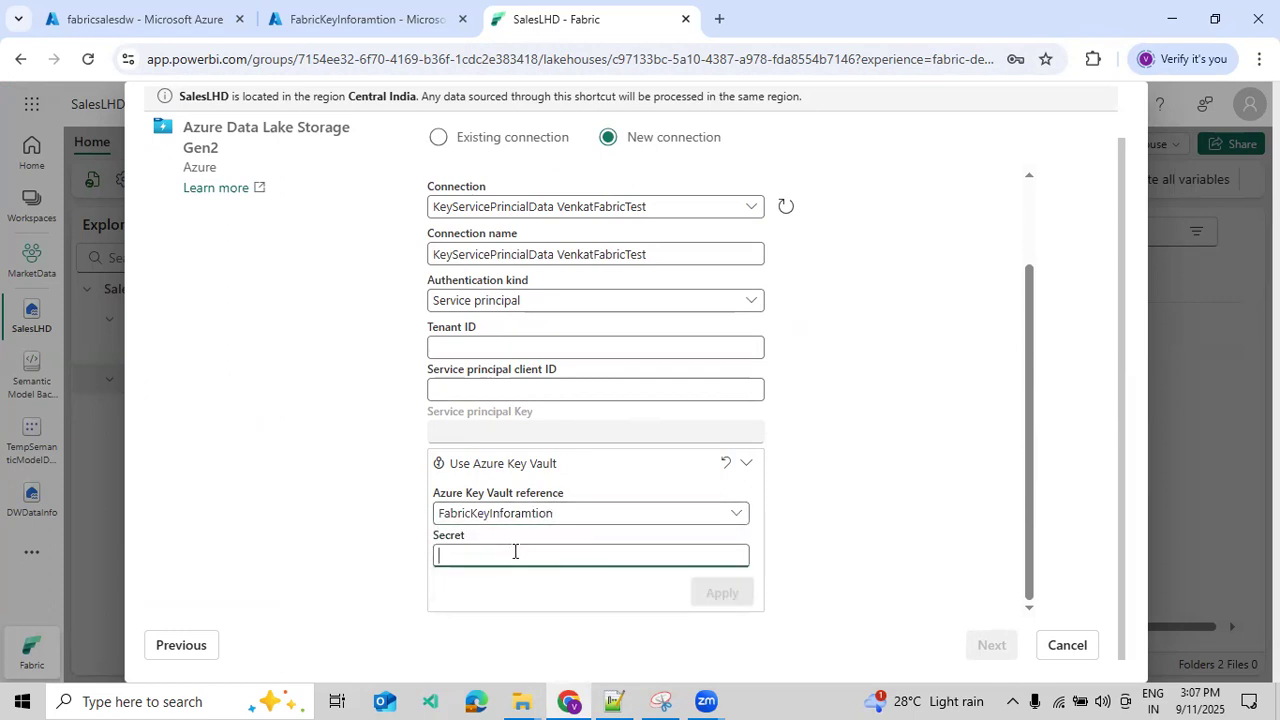
left_click(517, 514)
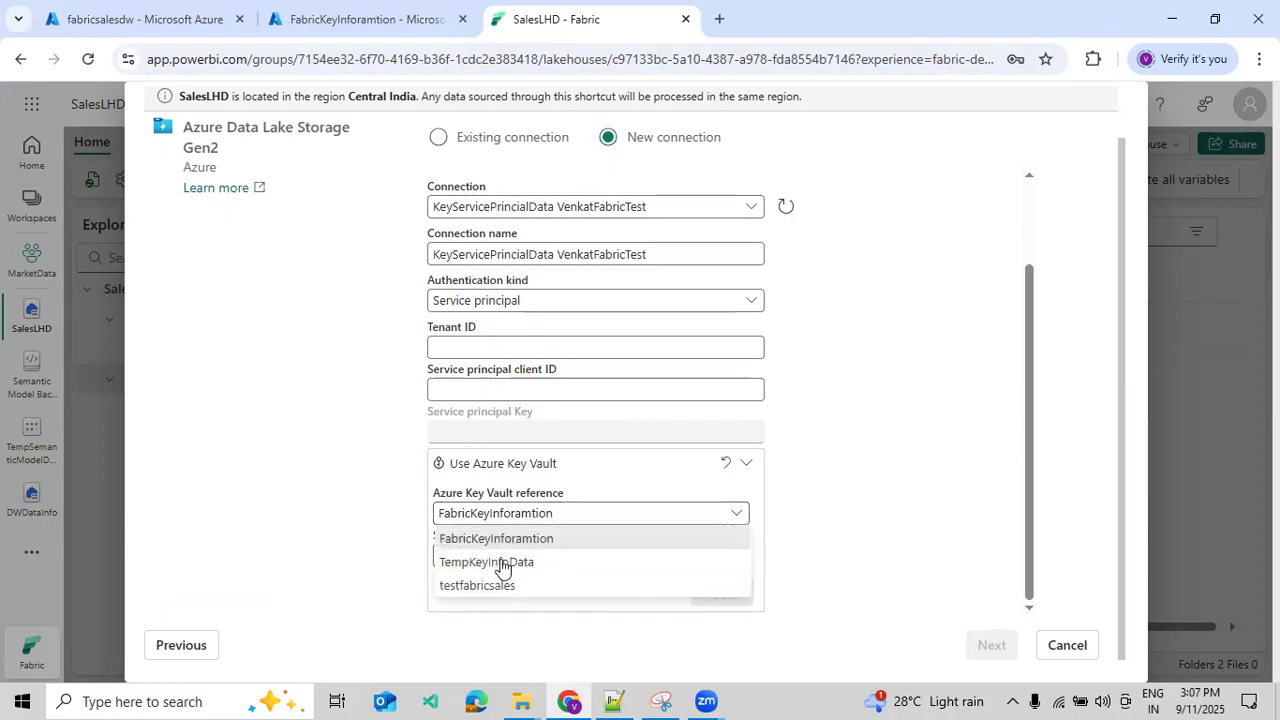
left_click(498, 565)
left_click(522, 516)
left_click(492, 586)
left_click(515, 515)
left_click(500, 537)
- Copy the secret name ServicePrincialsKey from the FabricKeyInforamtion vault in the Azure portal and apply it to the connection's Key Vault reference in Fabric
left_click(486, 556)
left_click(360, 19)
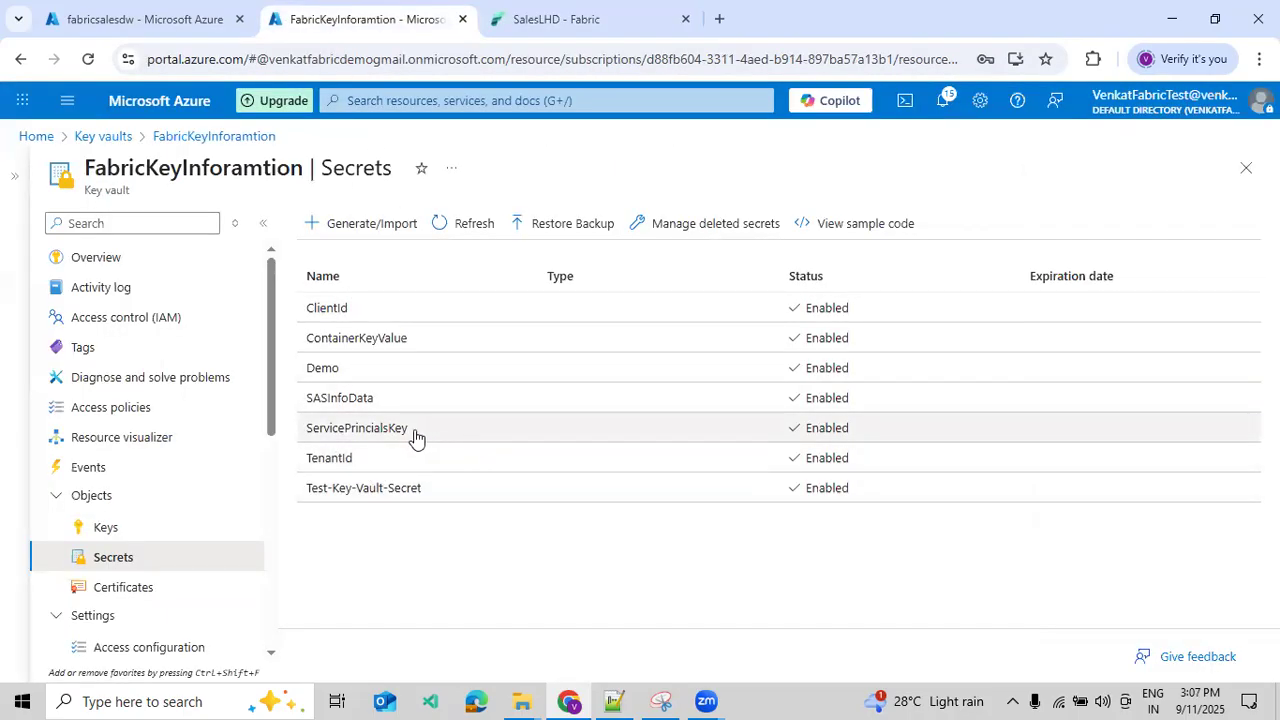
left_click_drag(408, 435, 292, 447)
key("ctrl+c")
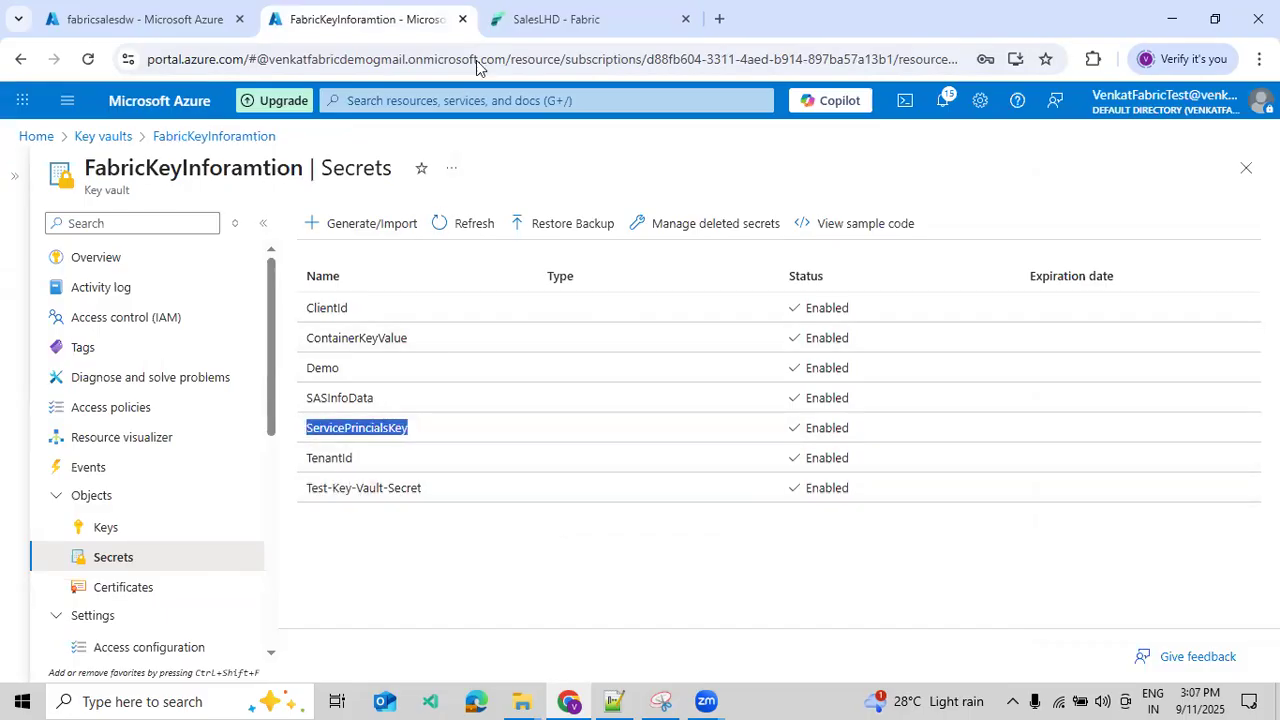
left_click(540, 19)
key("ctrl+v")
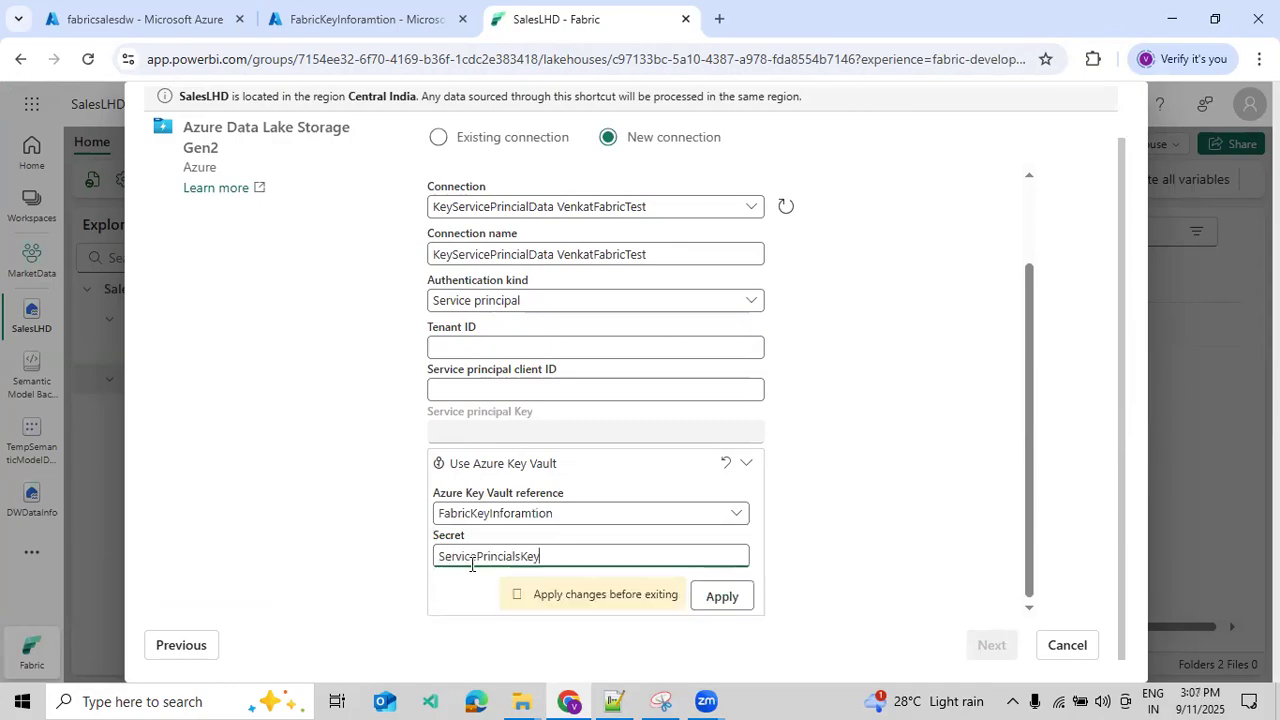
left_click(709, 597)
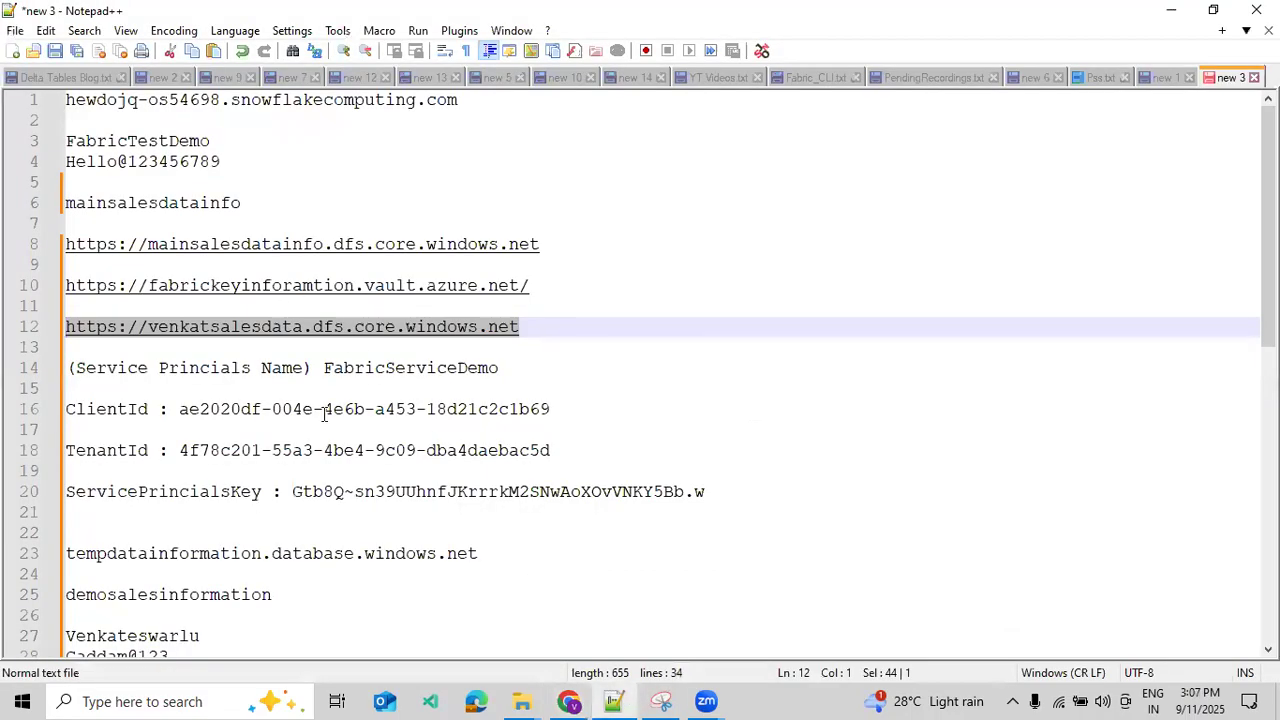
- Fill in the connection's tenant ID in Fabric, copied from the Notepad++ notes
left_click_drag(183, 451, 550, 451)
key("ctrl+c")
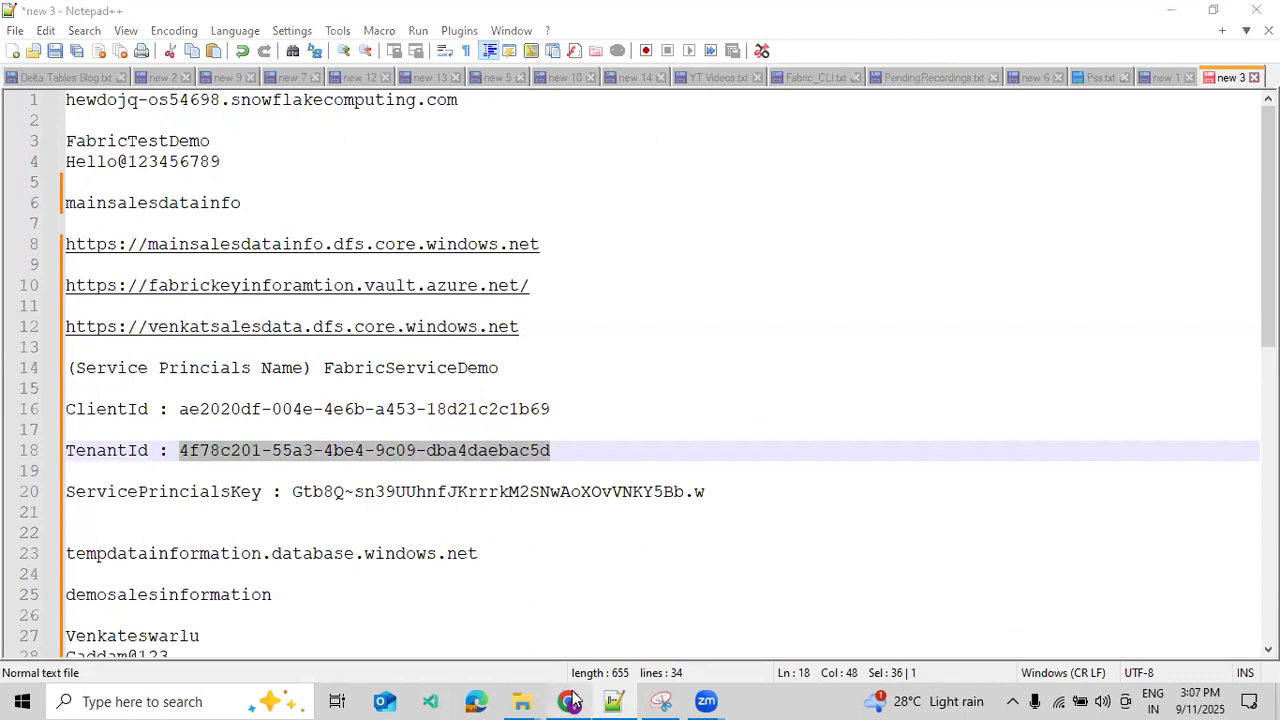
left_click(569, 701)
left_click(513, 450)
key("ctrl+v")
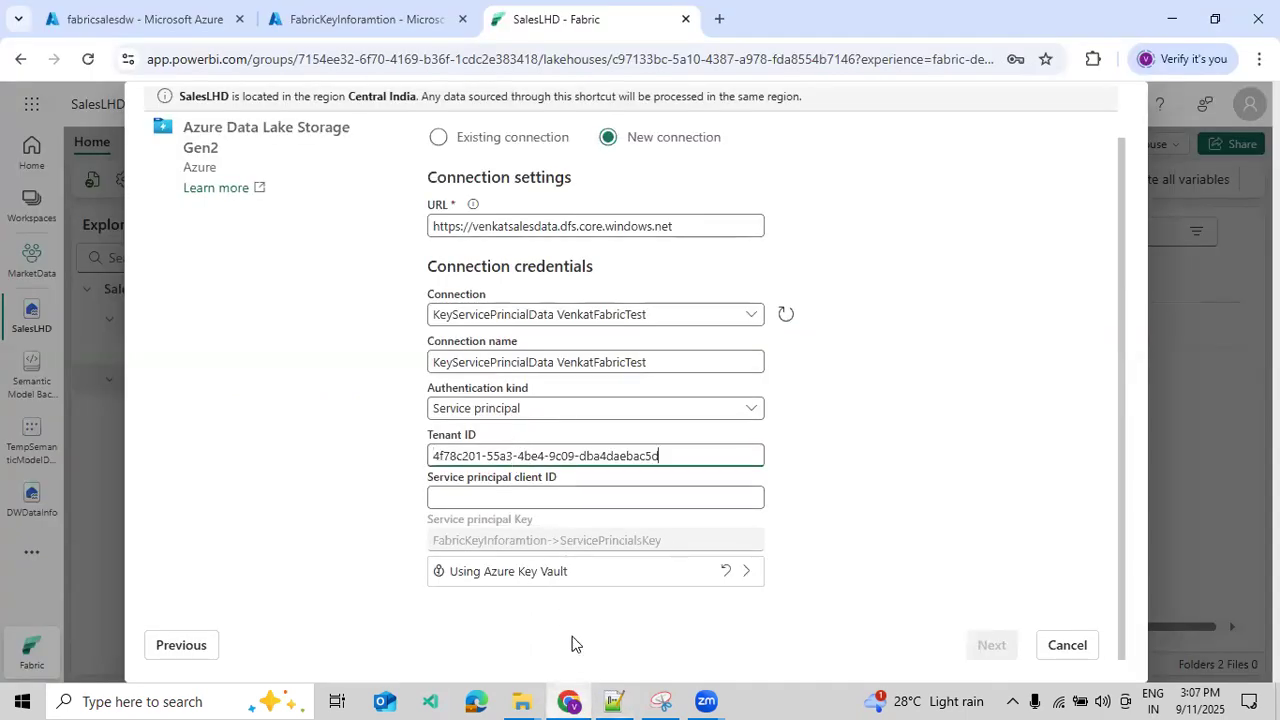
- Fill in the service principal client ID in Fabric, copied from the Notepad++ notes, and continue to the storage directory selection
left_click(613, 701)
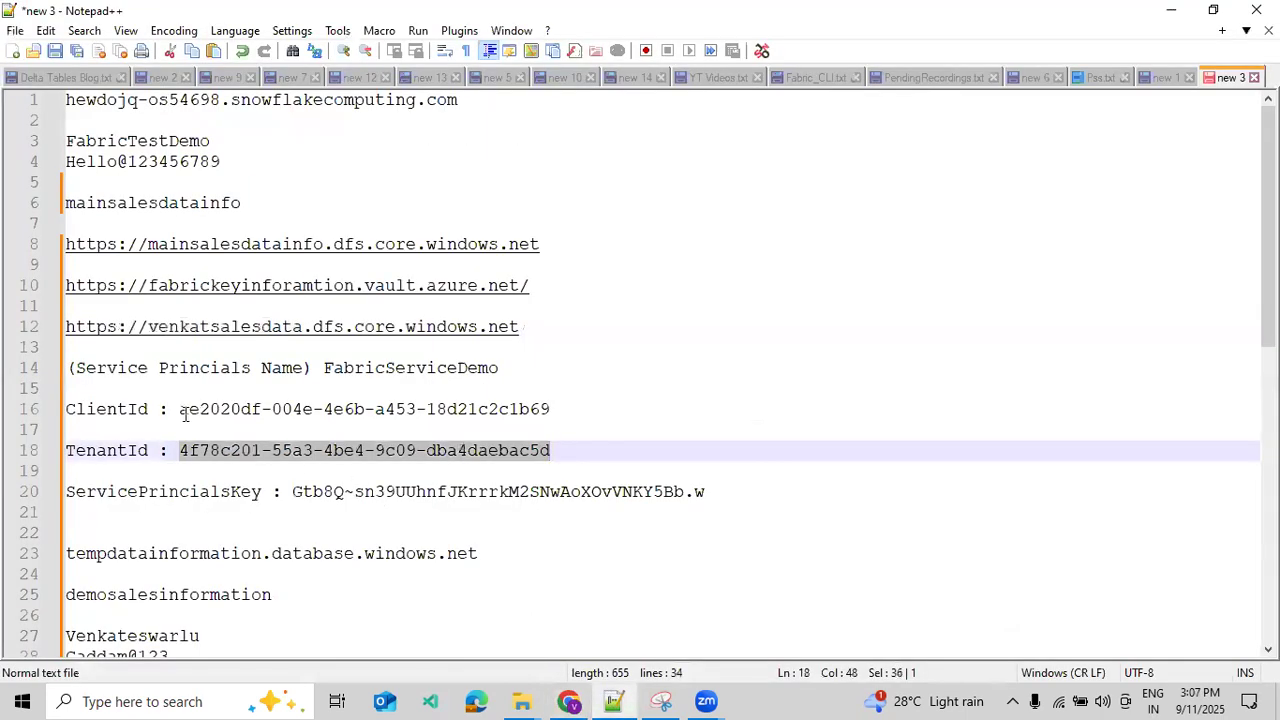
left_click(180, 410)
left_click_drag(180, 410, 550, 410)
key("ctrl+c")
left_click(580, 698)
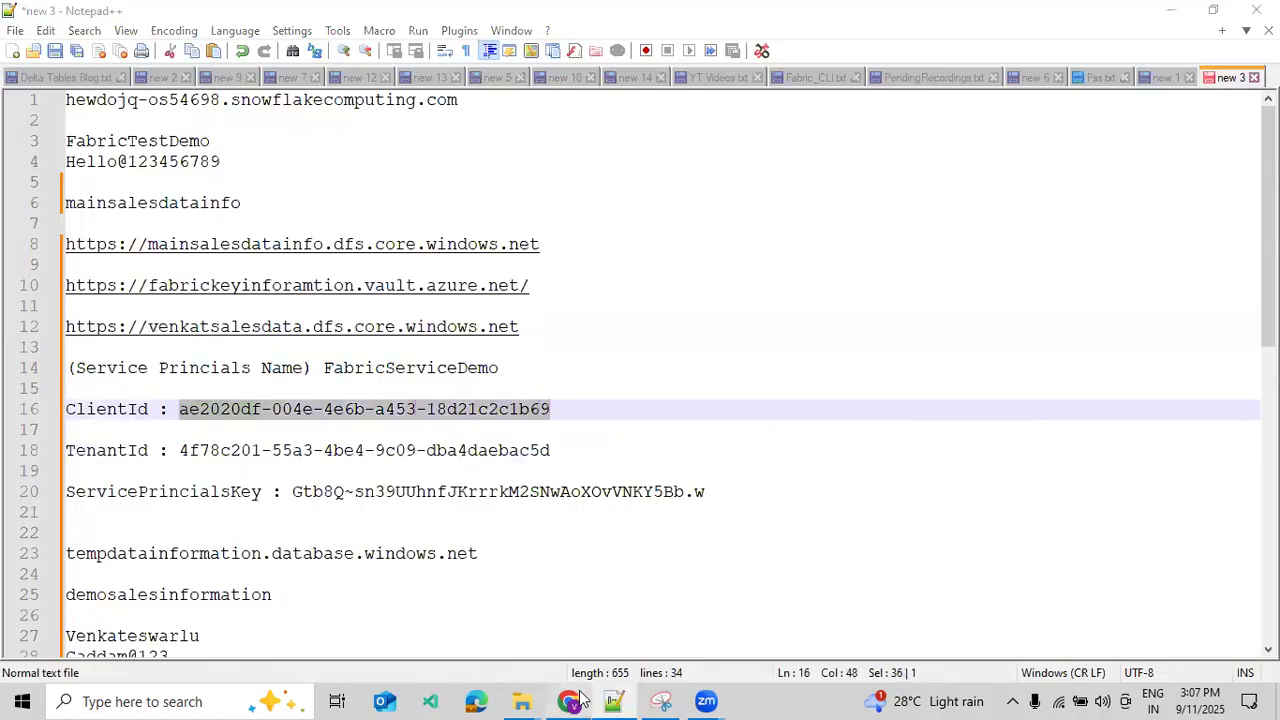
left_click(557, 497)
key("ctrl+v")
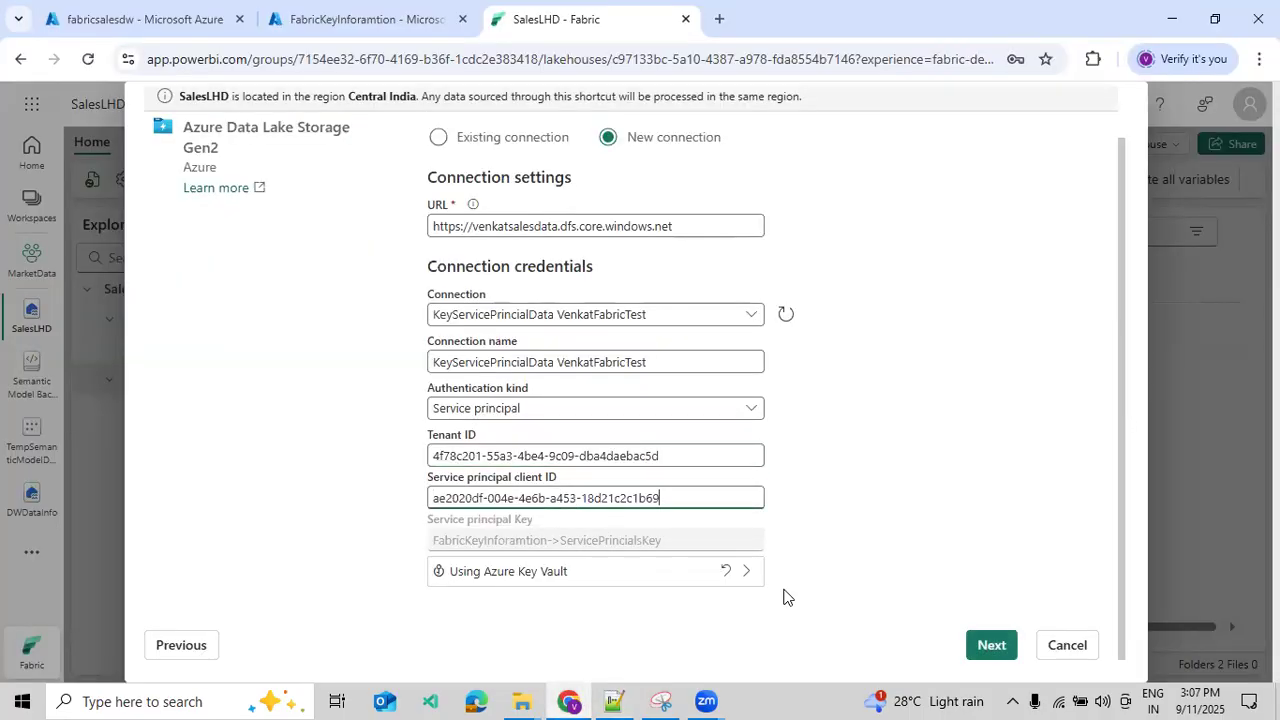
left_click(993, 645)
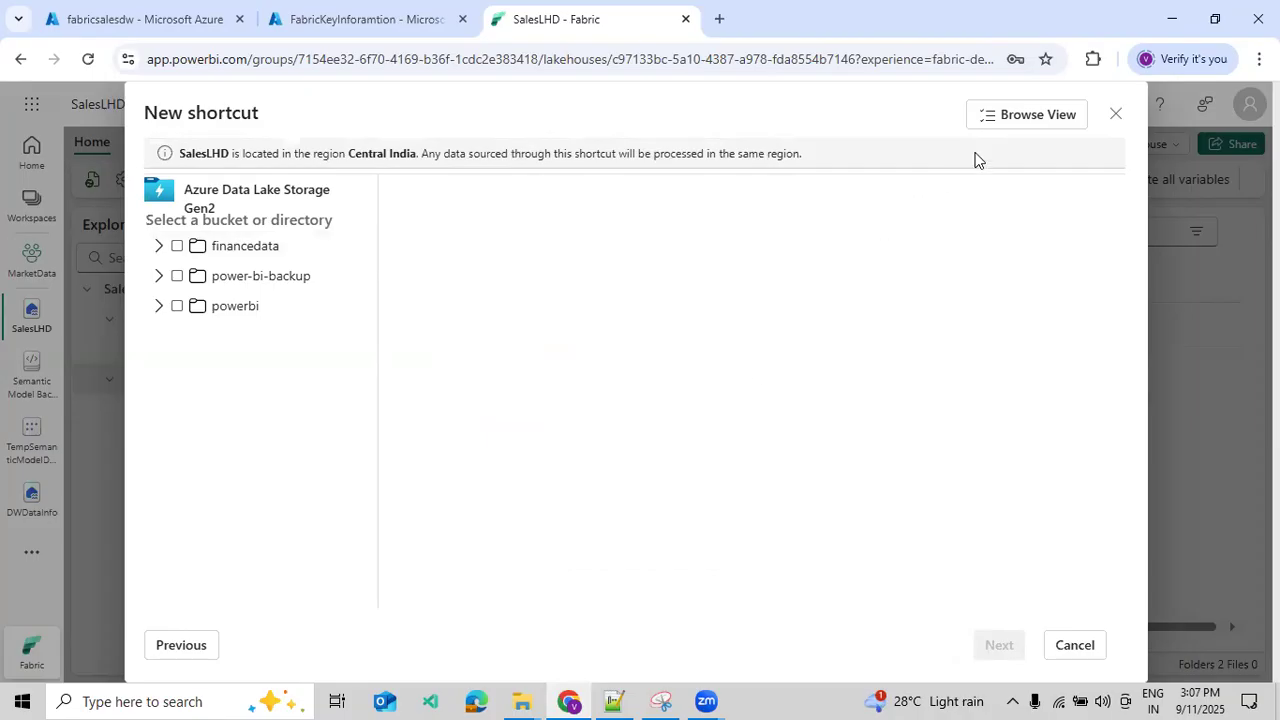
- Check the shortcut's Path View, return to Browse View, and close the wizard without creating a shortcut
left_click(1021, 114)
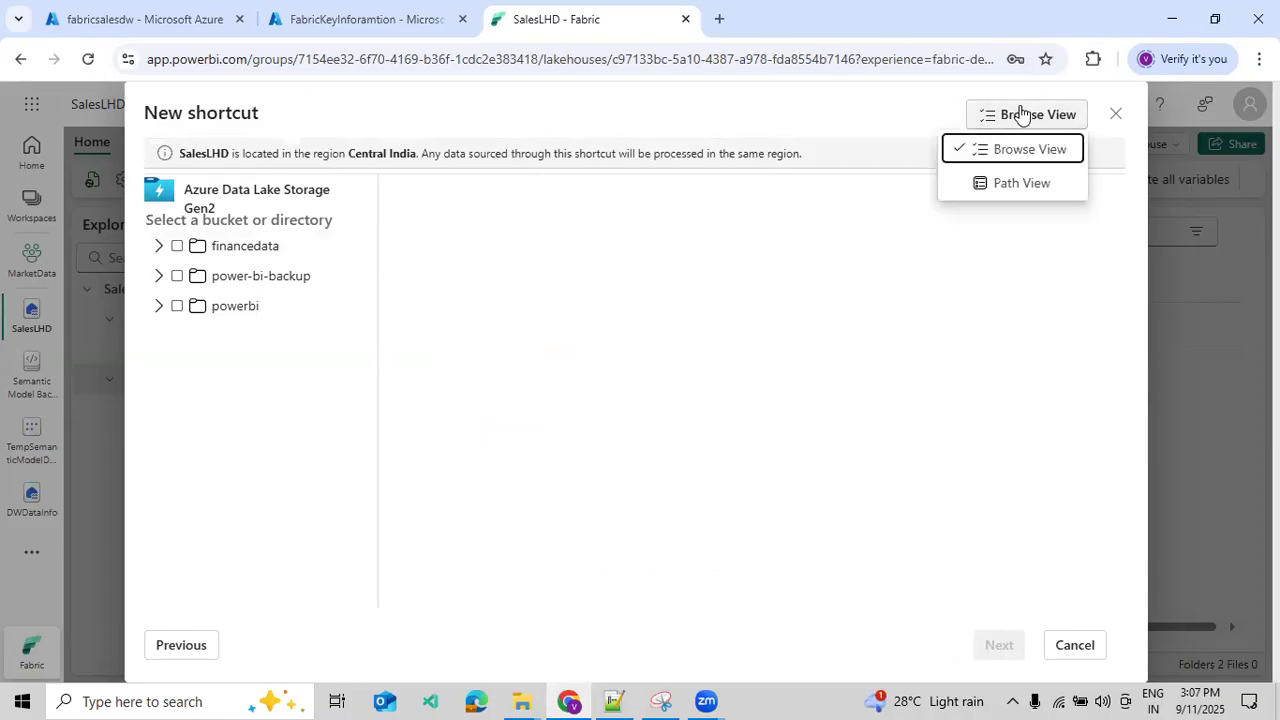
left_click(1021, 189)
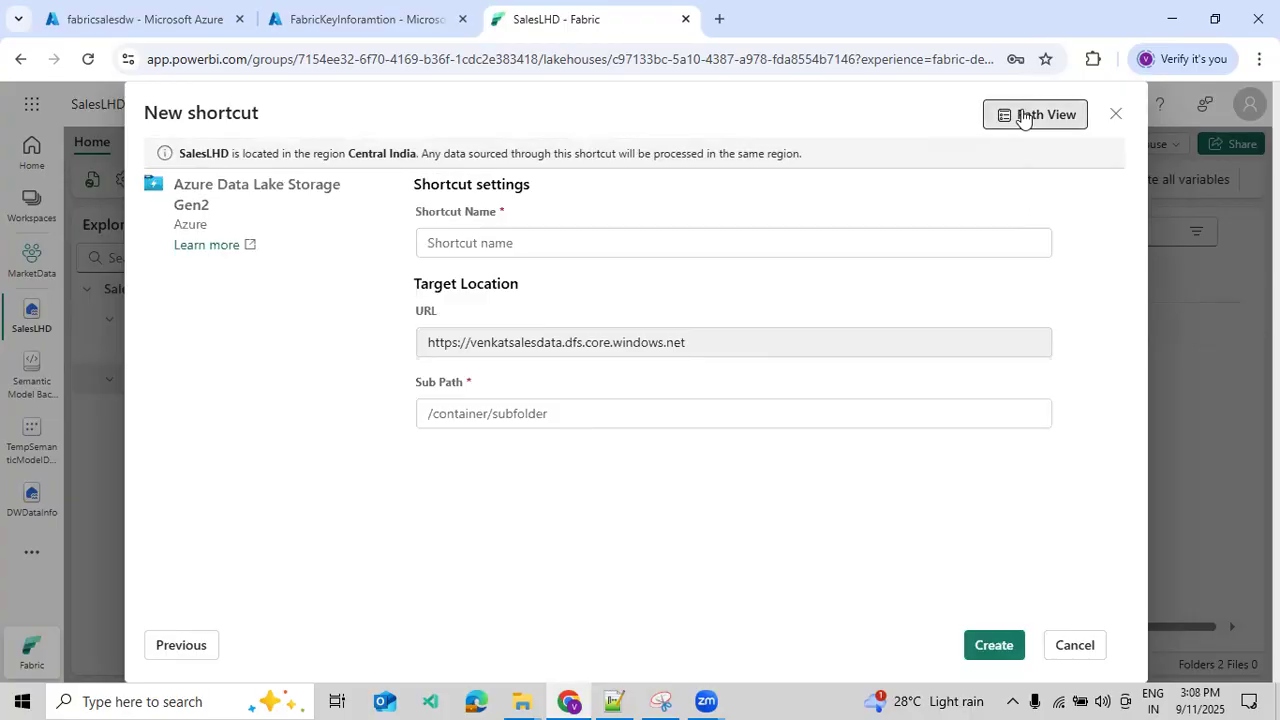
left_click(1020, 114)
left_click(1010, 148)
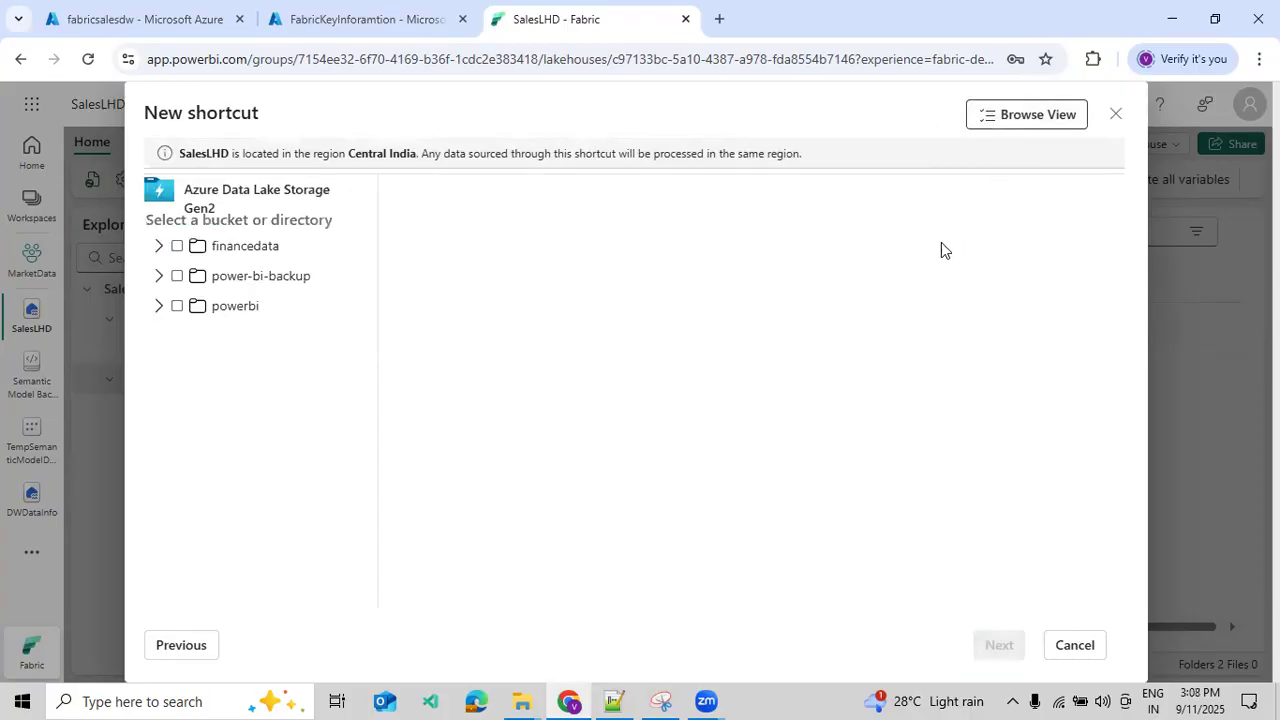
left_click(1114, 114)
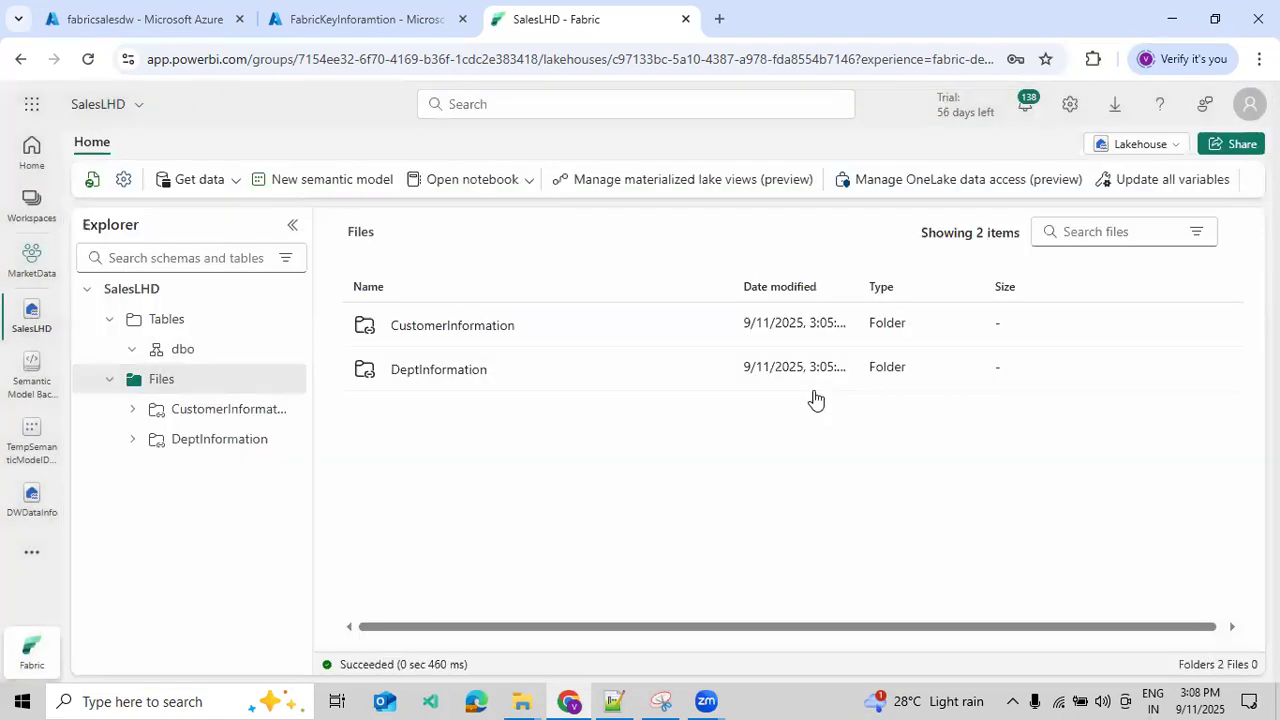
- Review the settings of the TempKeyInfoData Azure Key Vault reference in Manage Connections and Gateways, and close them without saving
left_click(1070, 105)
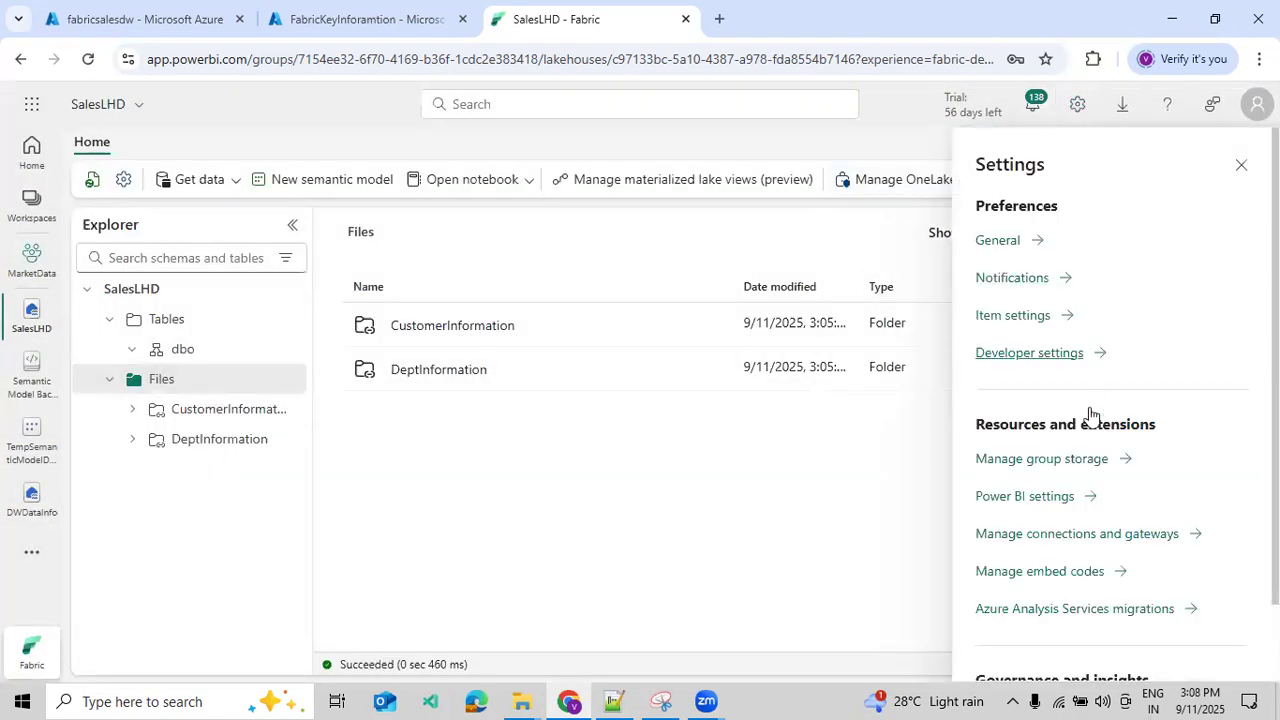
left_click(1066, 536)
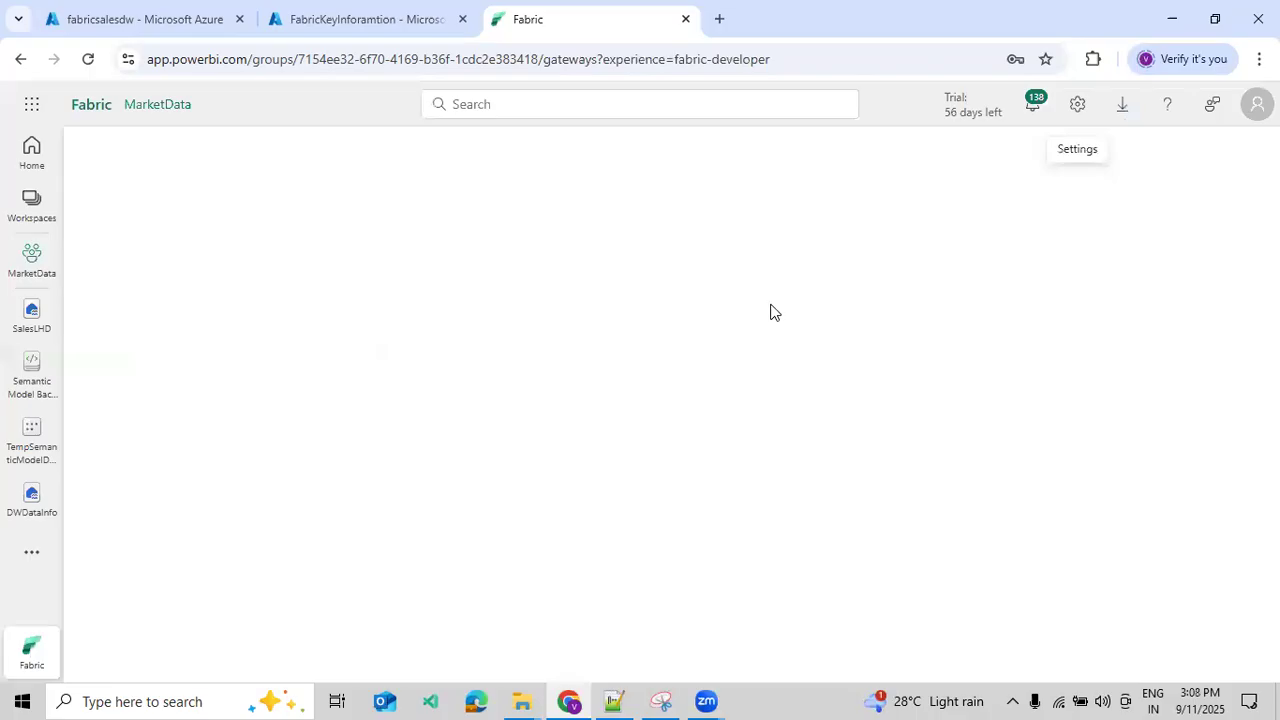
left_click(662, 282)
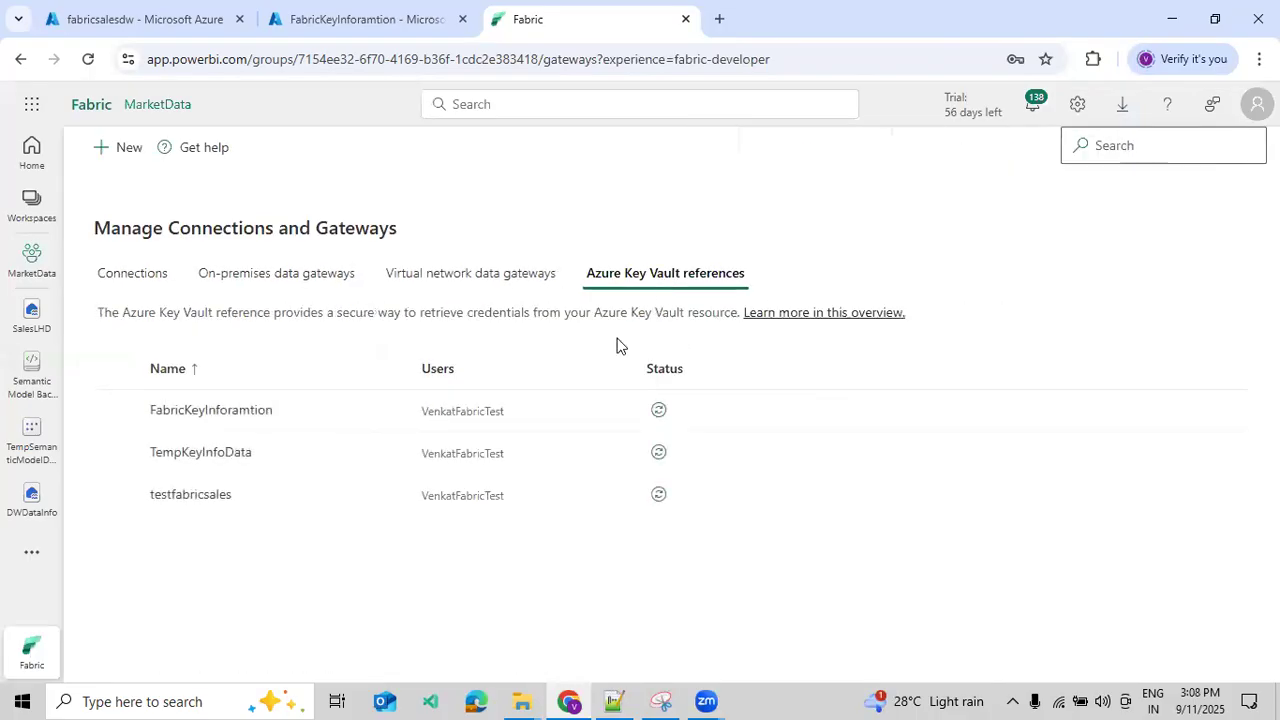
left_click(116, 453)
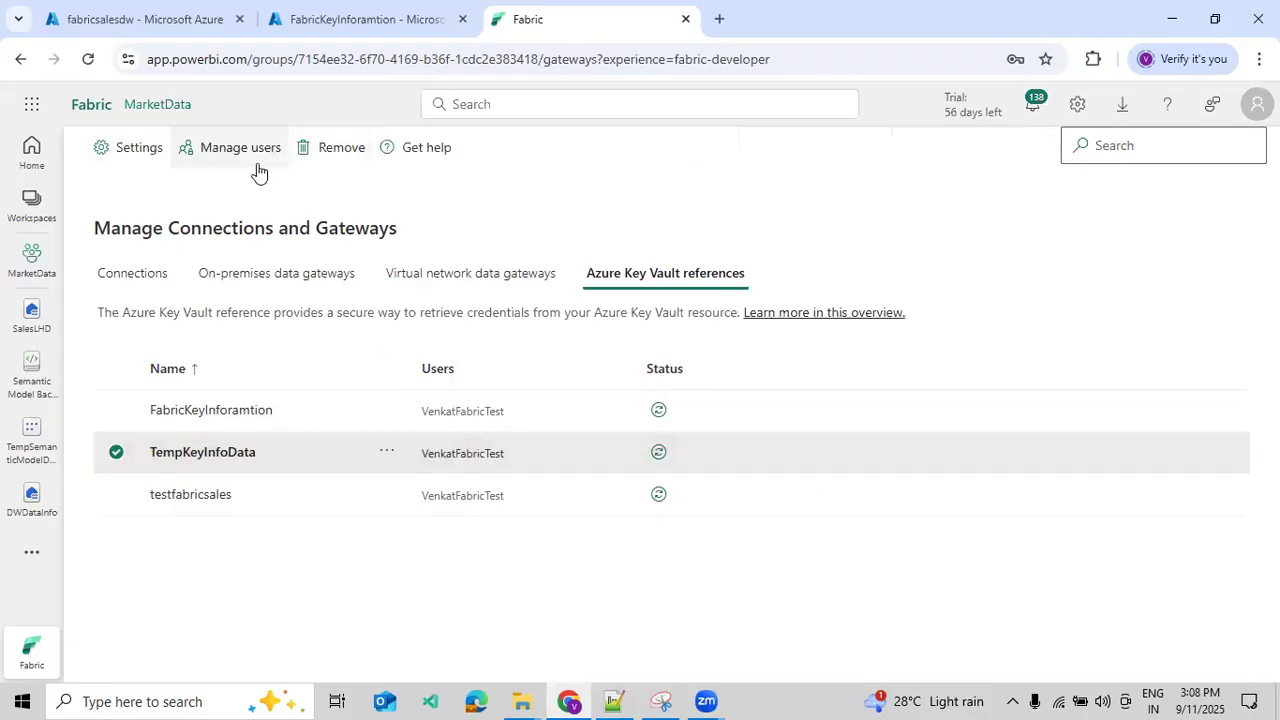
left_click(137, 147)
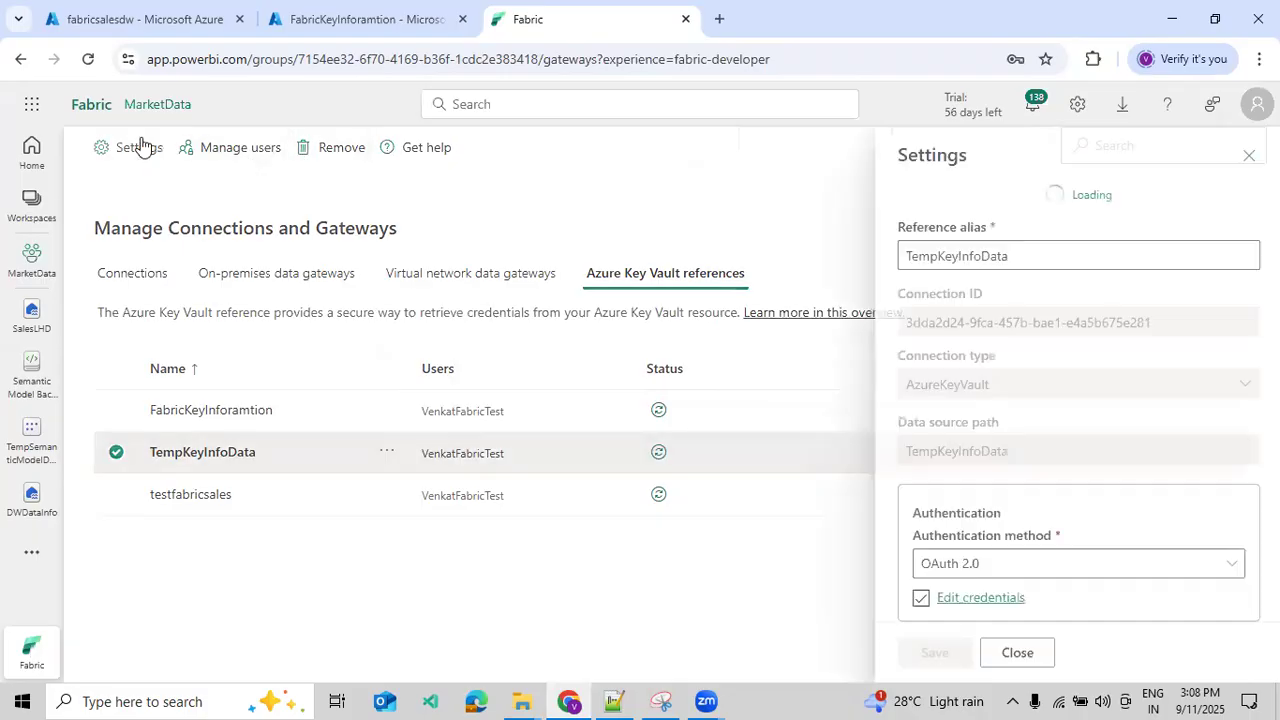
scroll(1035, 589, "down", 3)
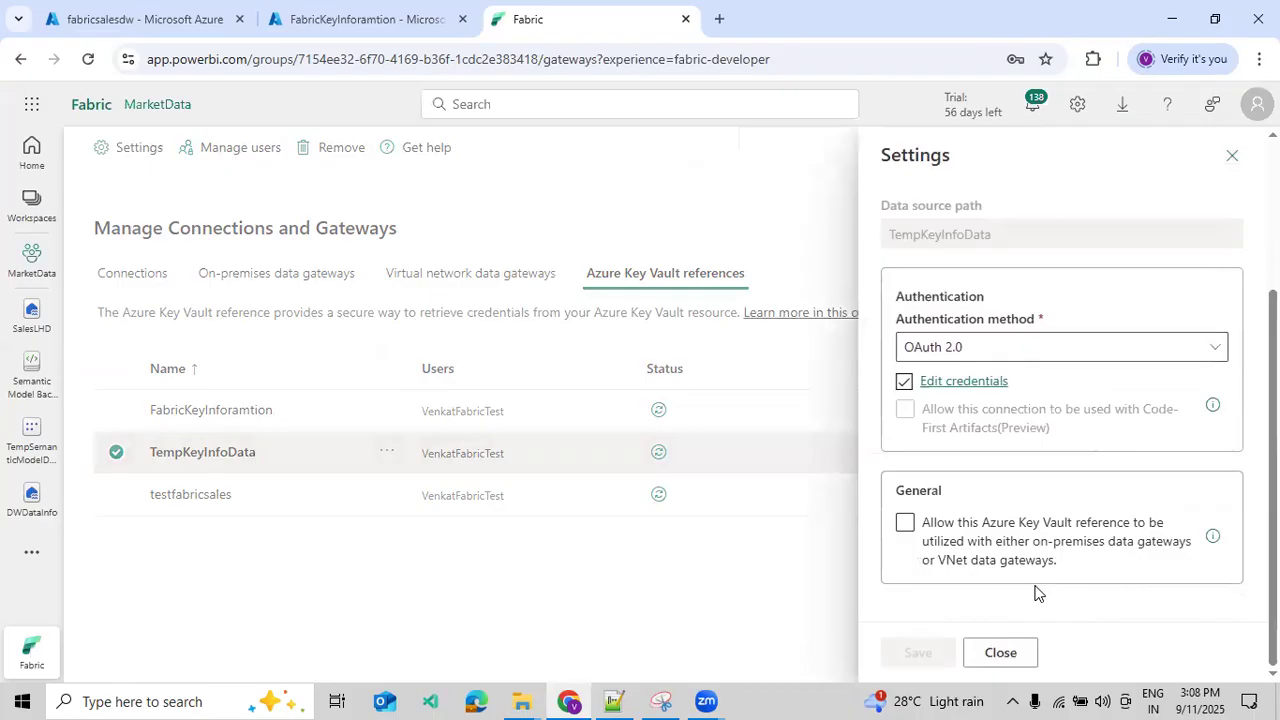
left_click(1008, 652)
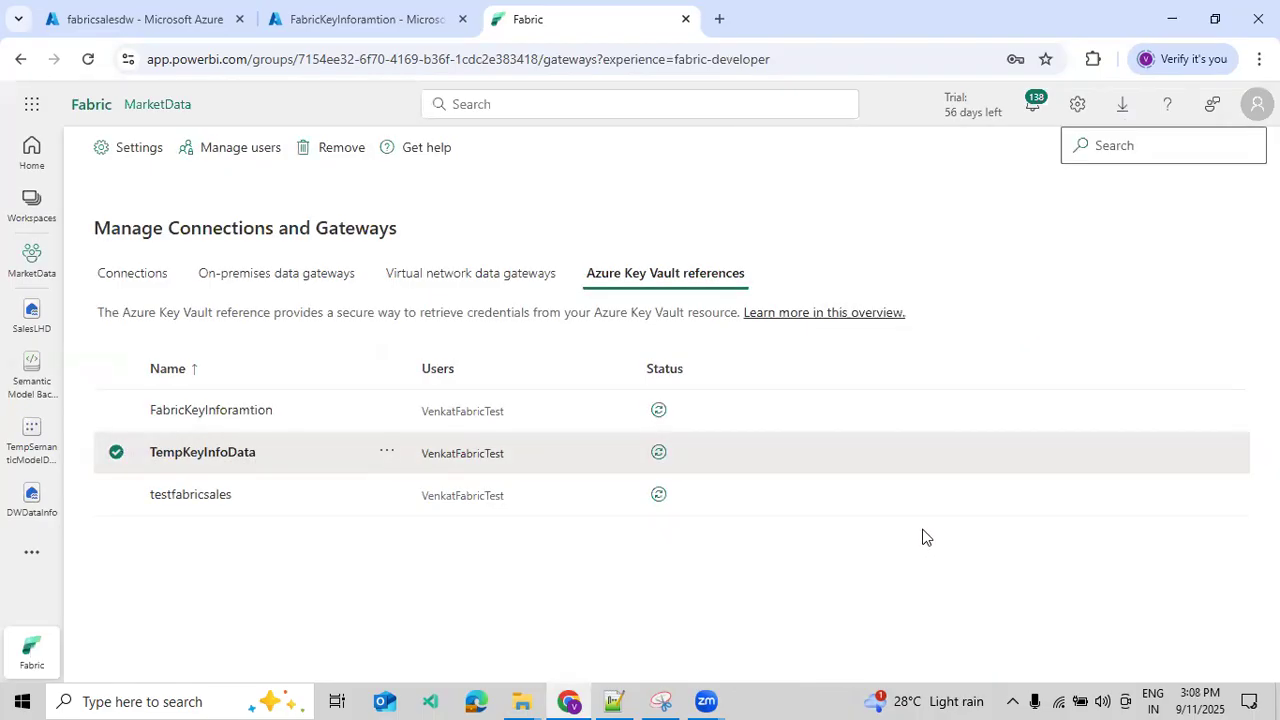